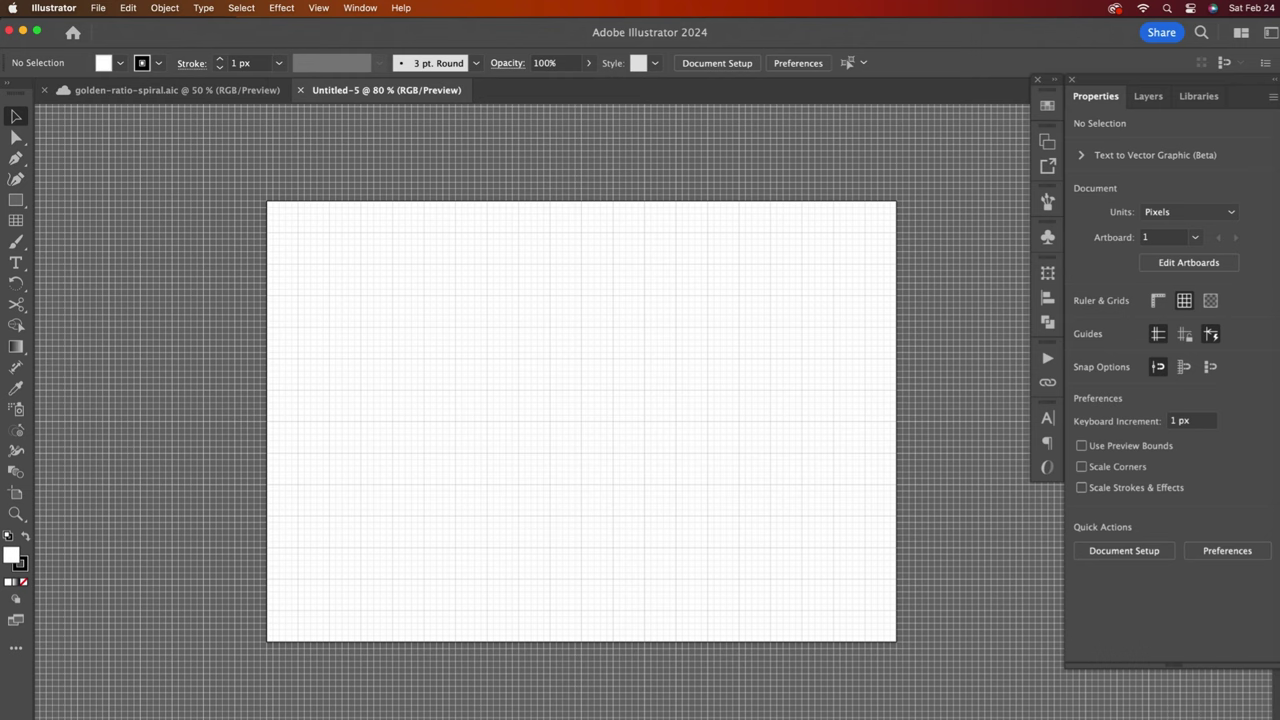
- Show the grid and set gridlines every 50 px with 5 subdivisions
click(278, 7)
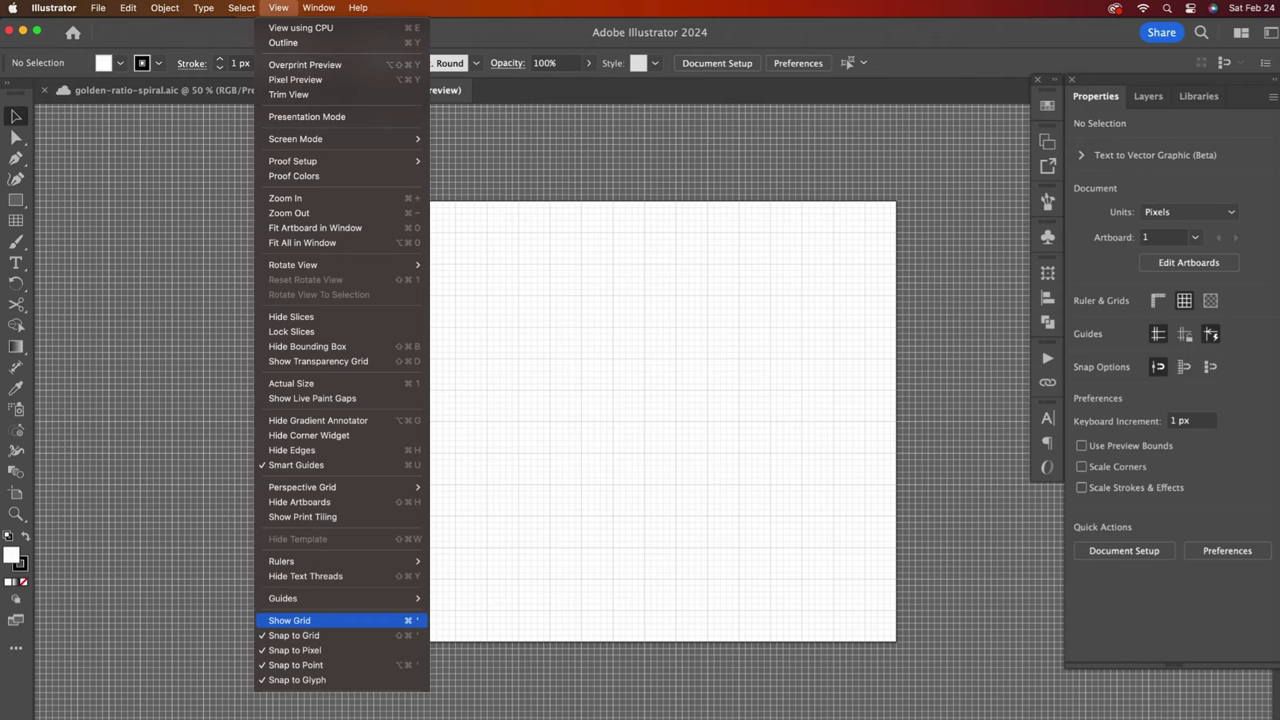
click(290, 620)
click(58, 7)
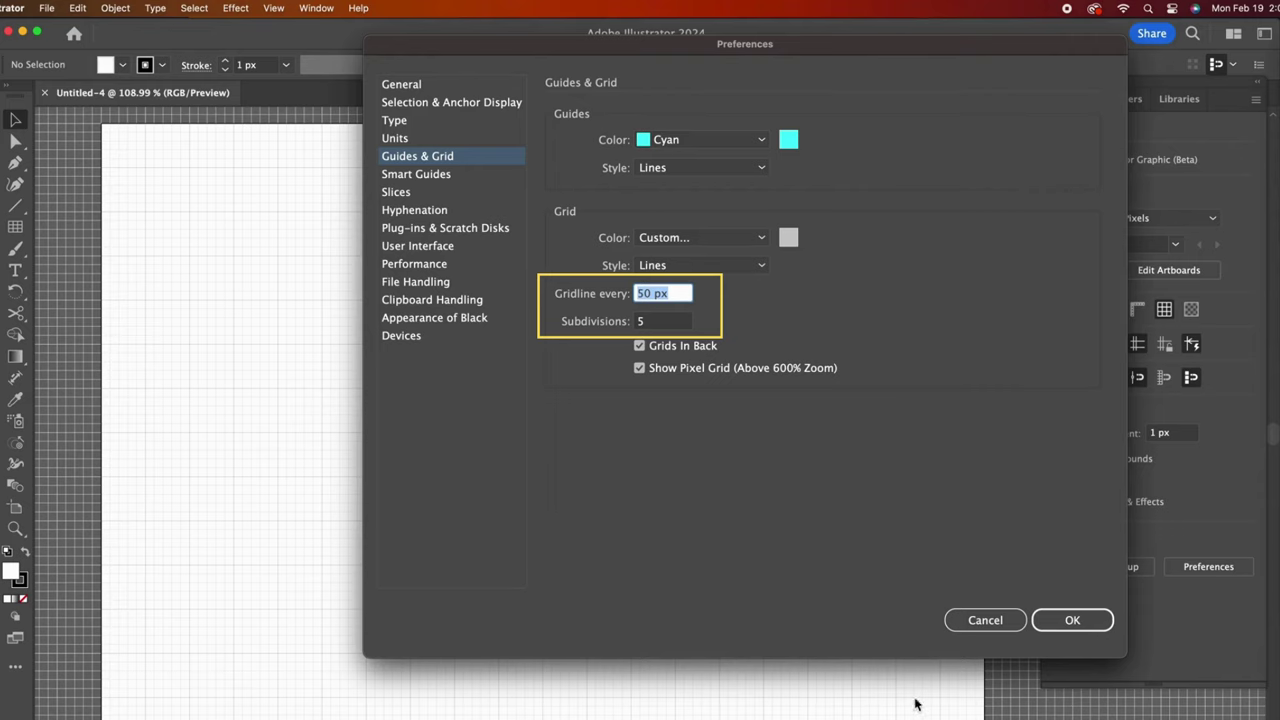
click(1085, 622)
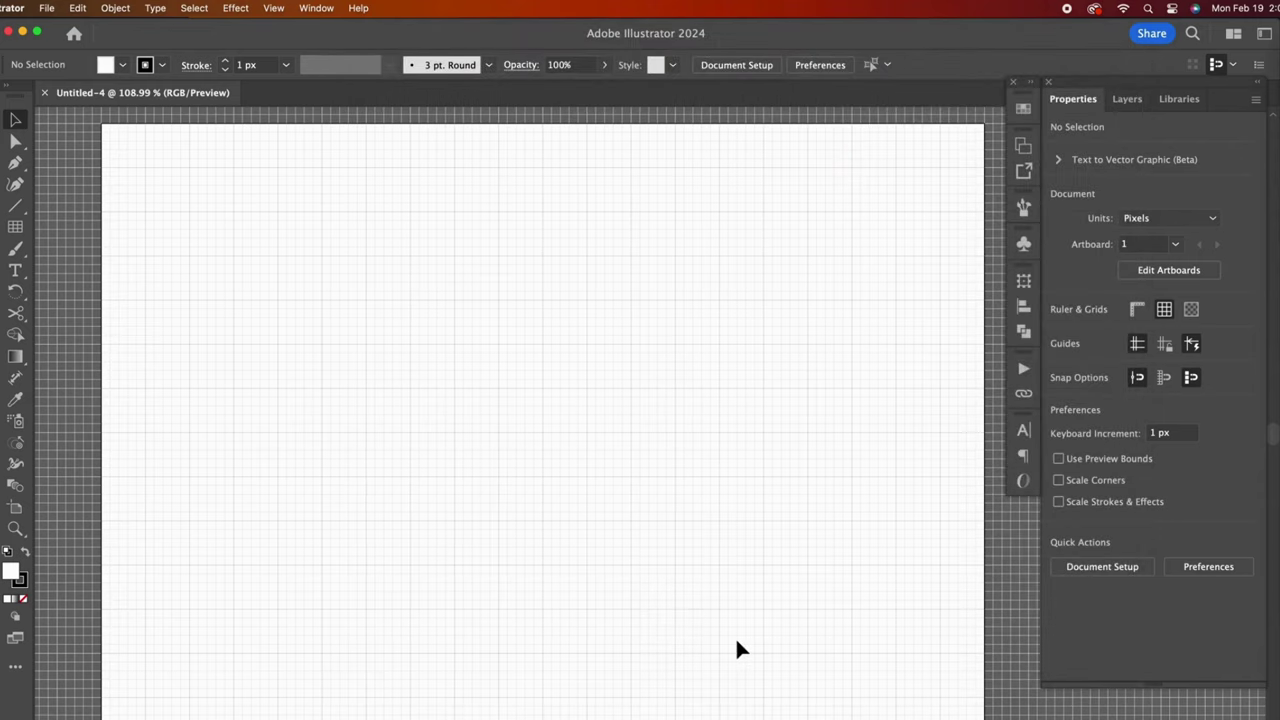
- Turn on Snap to Grid and draw a 10×10 px square
drag(15, 206, 92, 210)
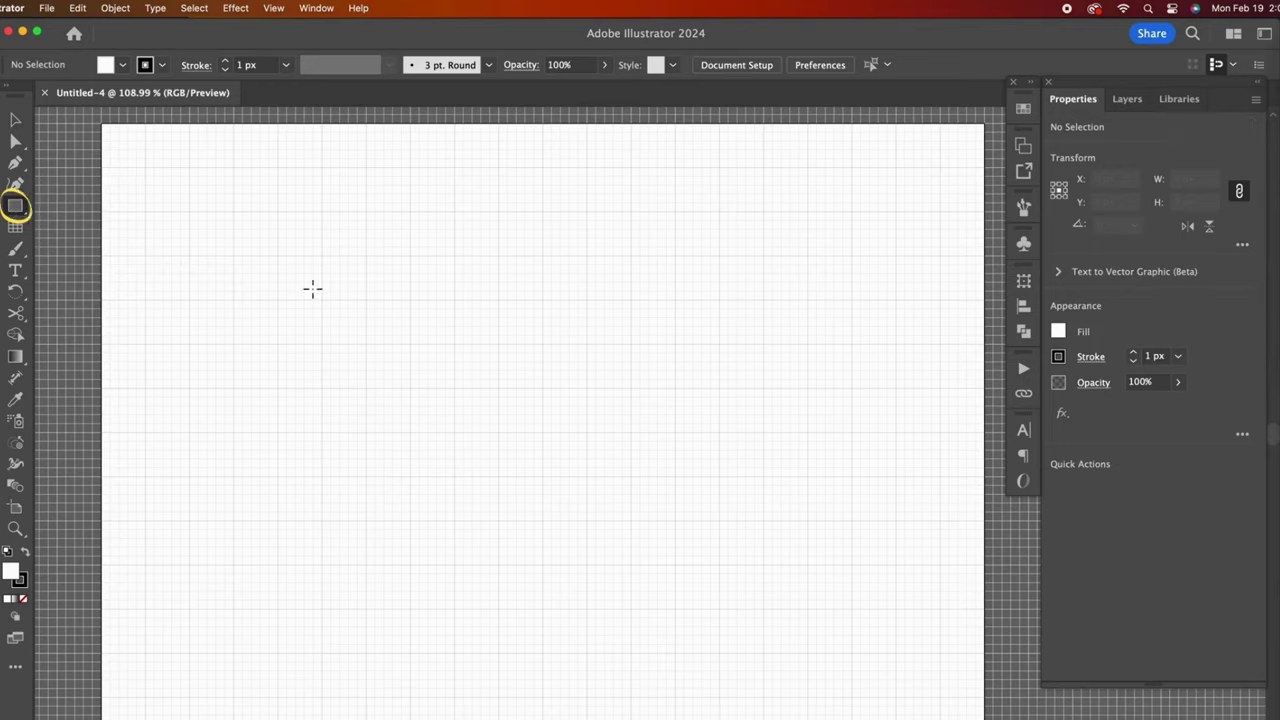
click(274, 8)
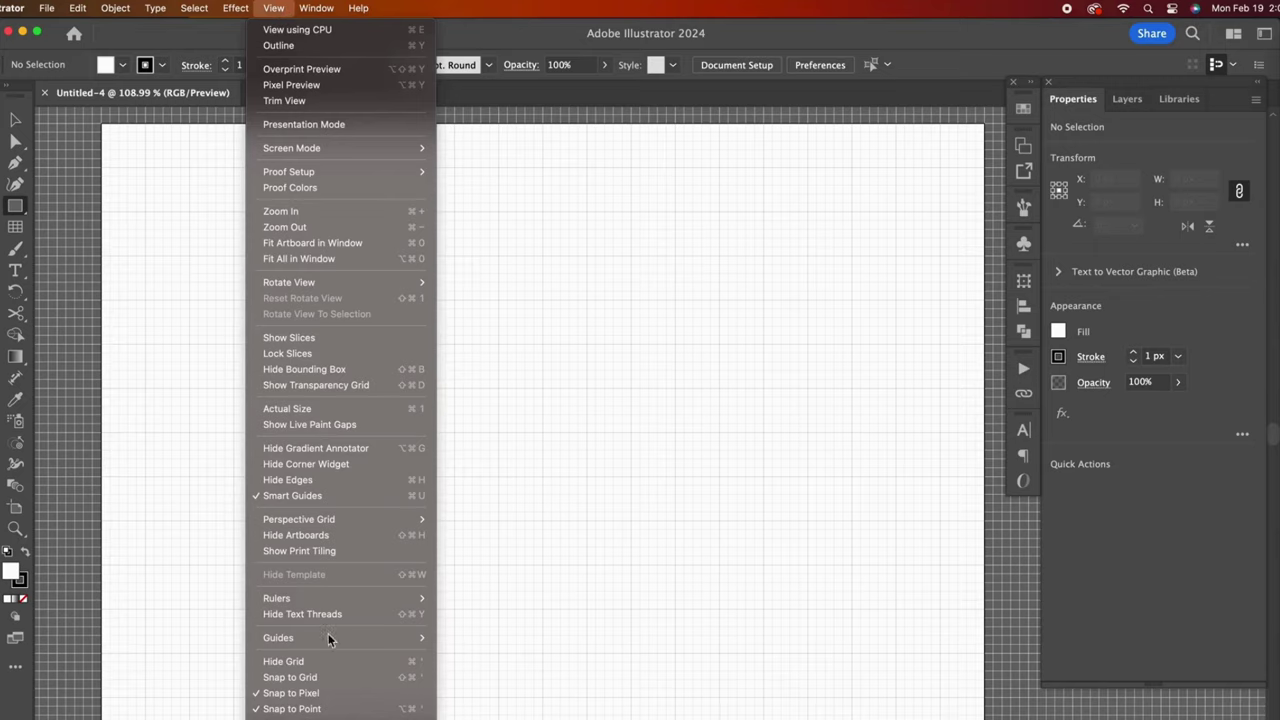
click(327, 680)
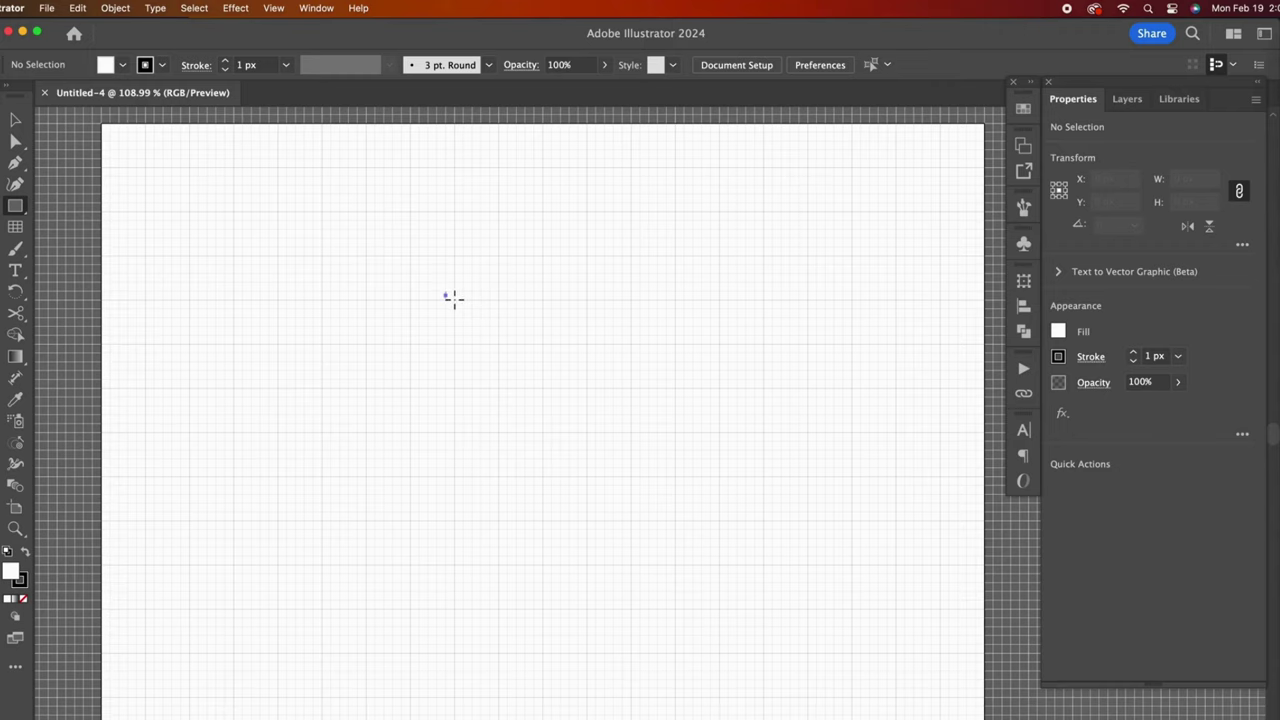
drag(454, 298, 445, 290)
key(super+equal)
key(super+equal)
key(super+equal)
key(super+equal)
key(super+equal)
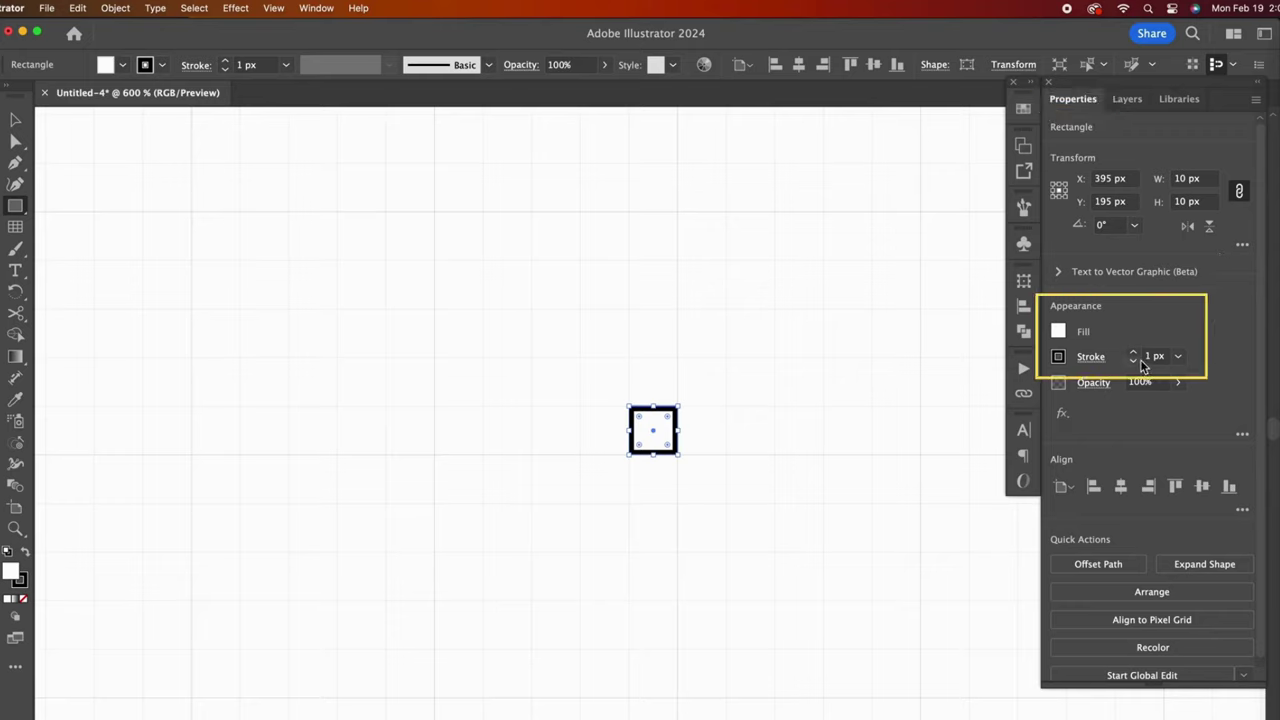
- Set the square's stroke weight to 0.5 px and its fill to None
click(1091, 357)
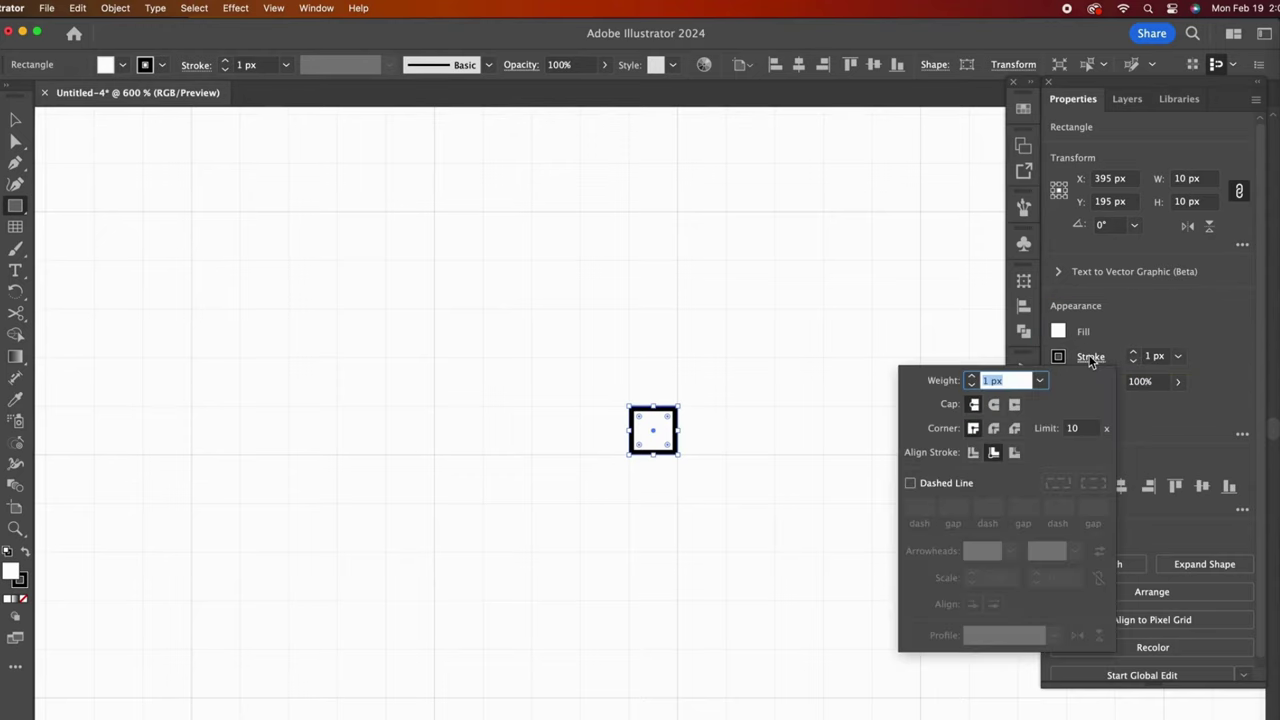
click(970, 387)
click(970, 387)
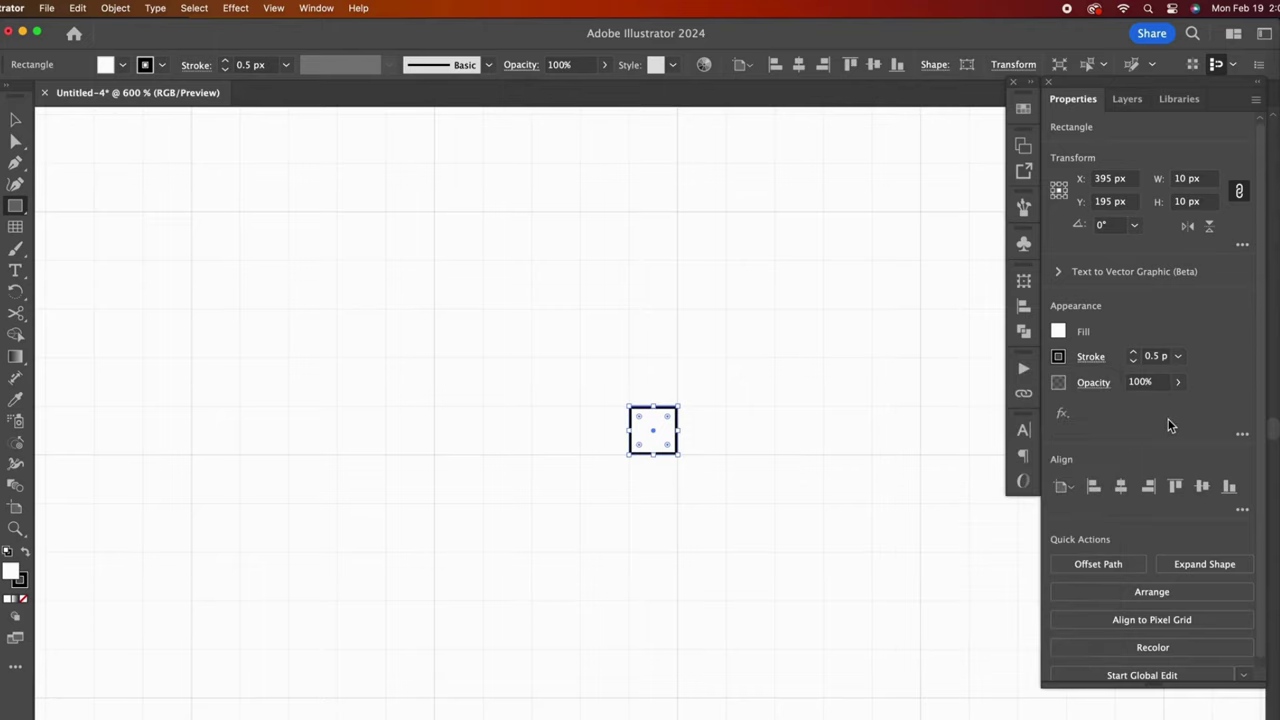
click(1060, 332)
click(861, 395)
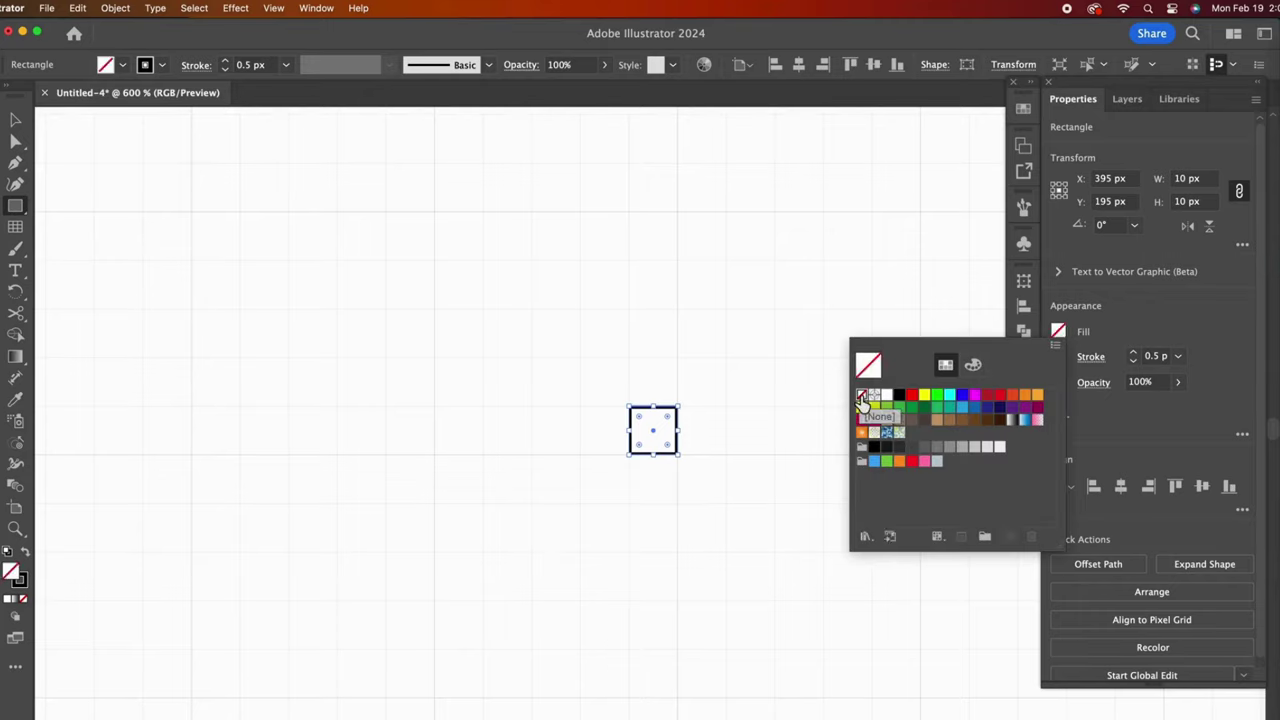
- Paste a copy of the 10 px square in front and stack it directly above the original
key(v)
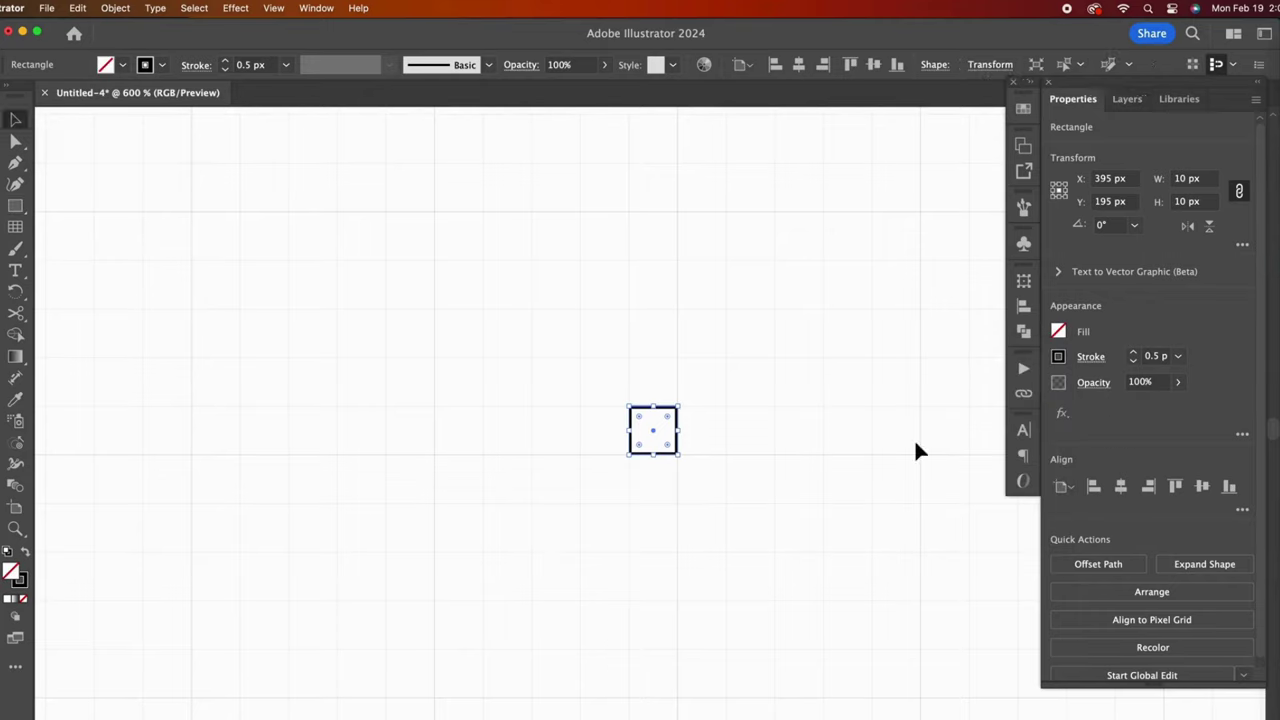
click(77, 8)
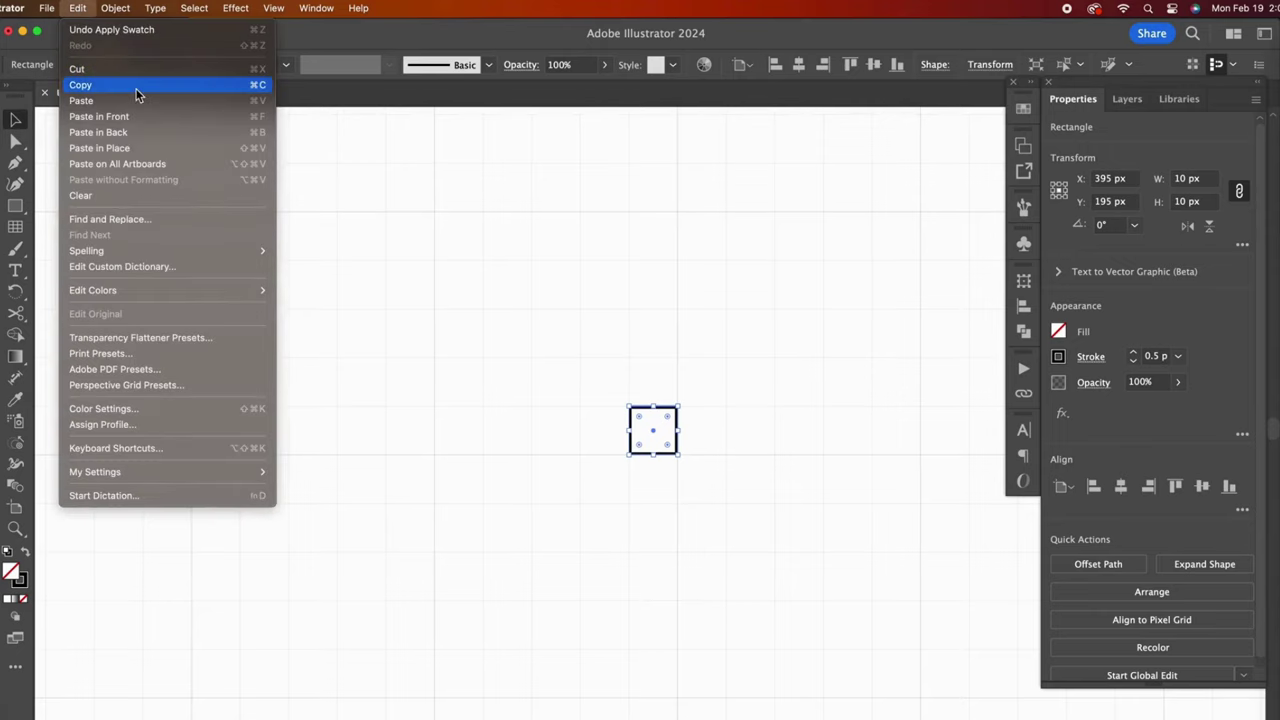
click(137, 89)
click(77, 8)
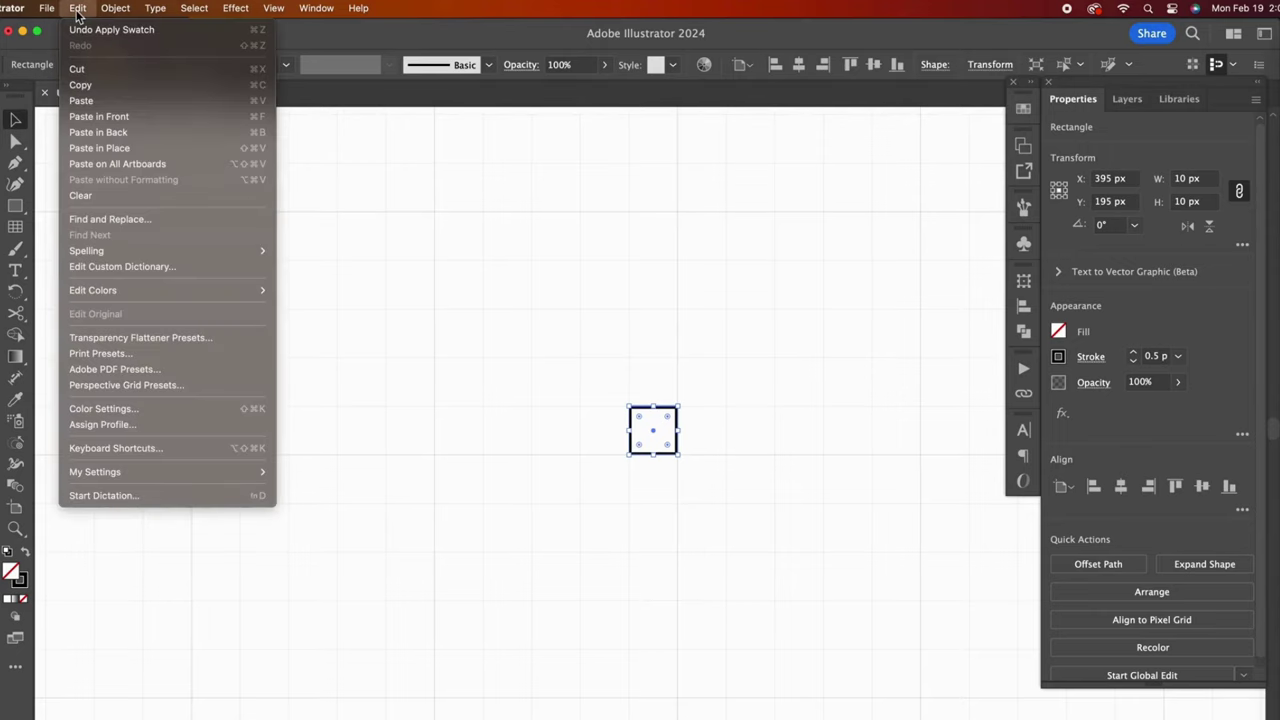
click(170, 118)
key(shift+Up)
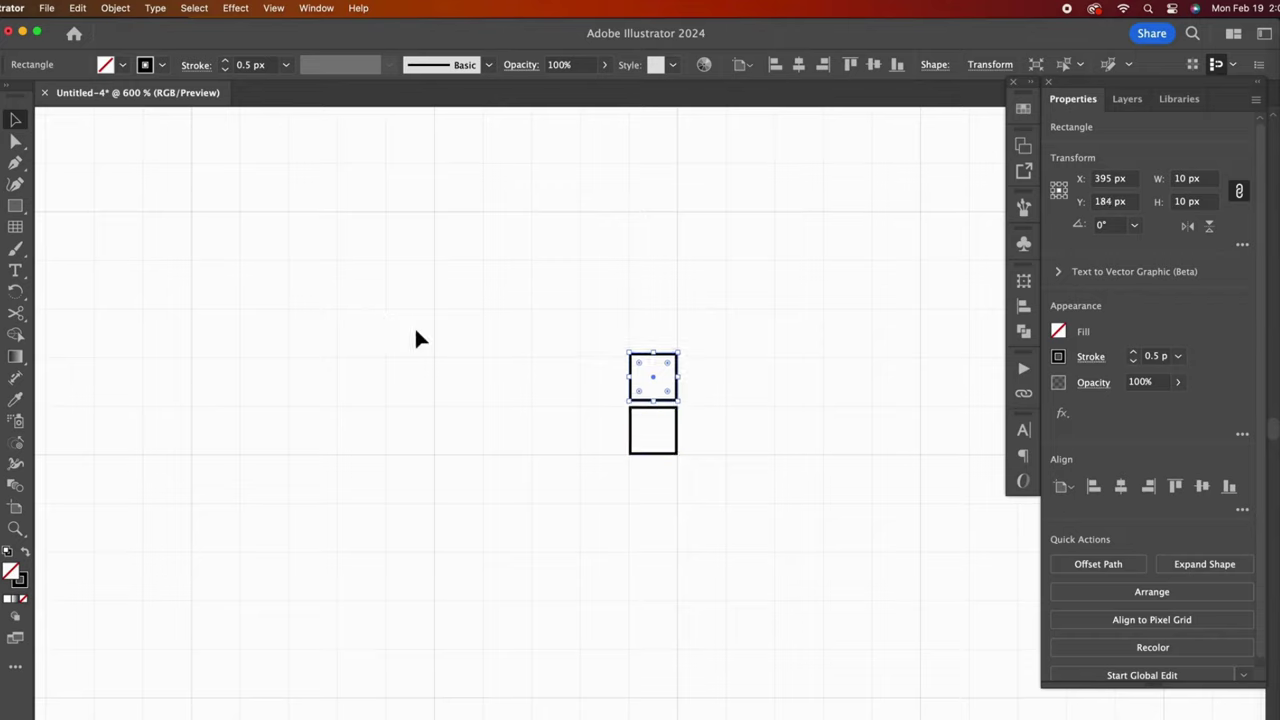
key(Down)
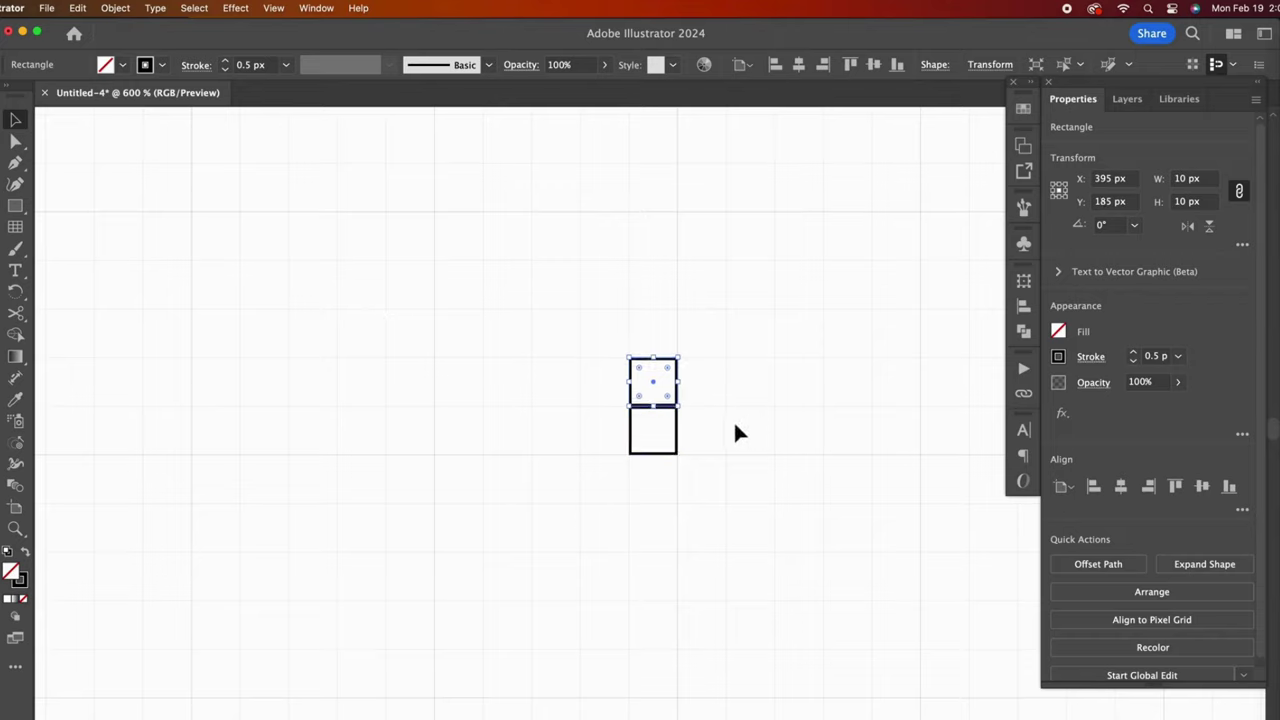
- Duplicate the upper square, place it left of the pair and scale it to 20×20 px
click(850, 464)
click(660, 368)
key(super+c)
key(super+v)
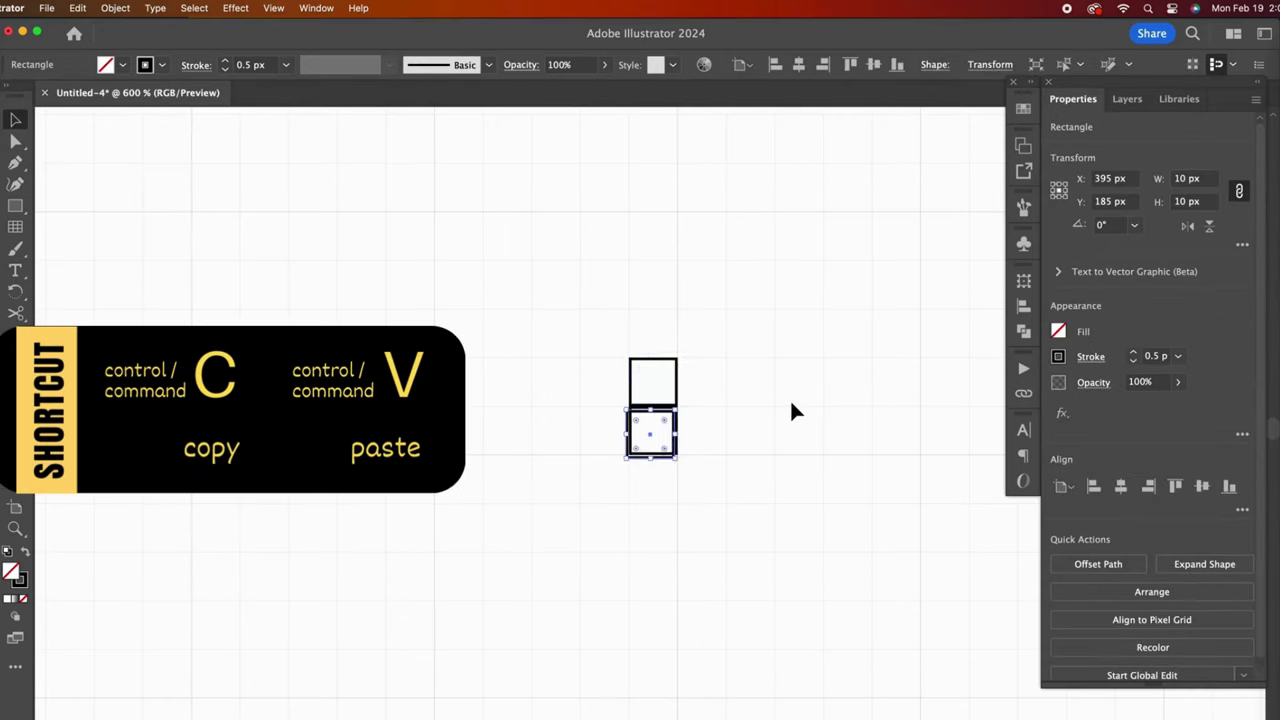
key(shift+Left)
key(shift+Up)
key(shift+Right)
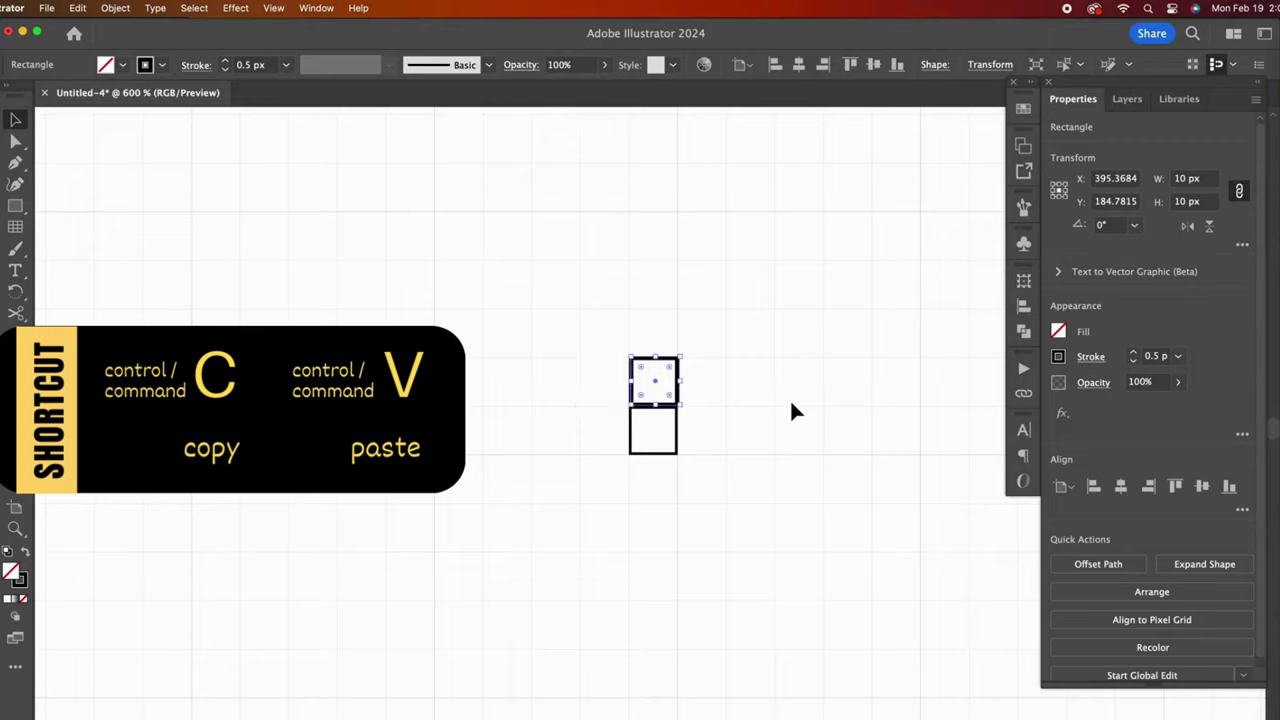
key(shift+Left)
key(shift+Left)
key(shift+Right)
drag(620, 364, 532, 453)
click(705, 442)
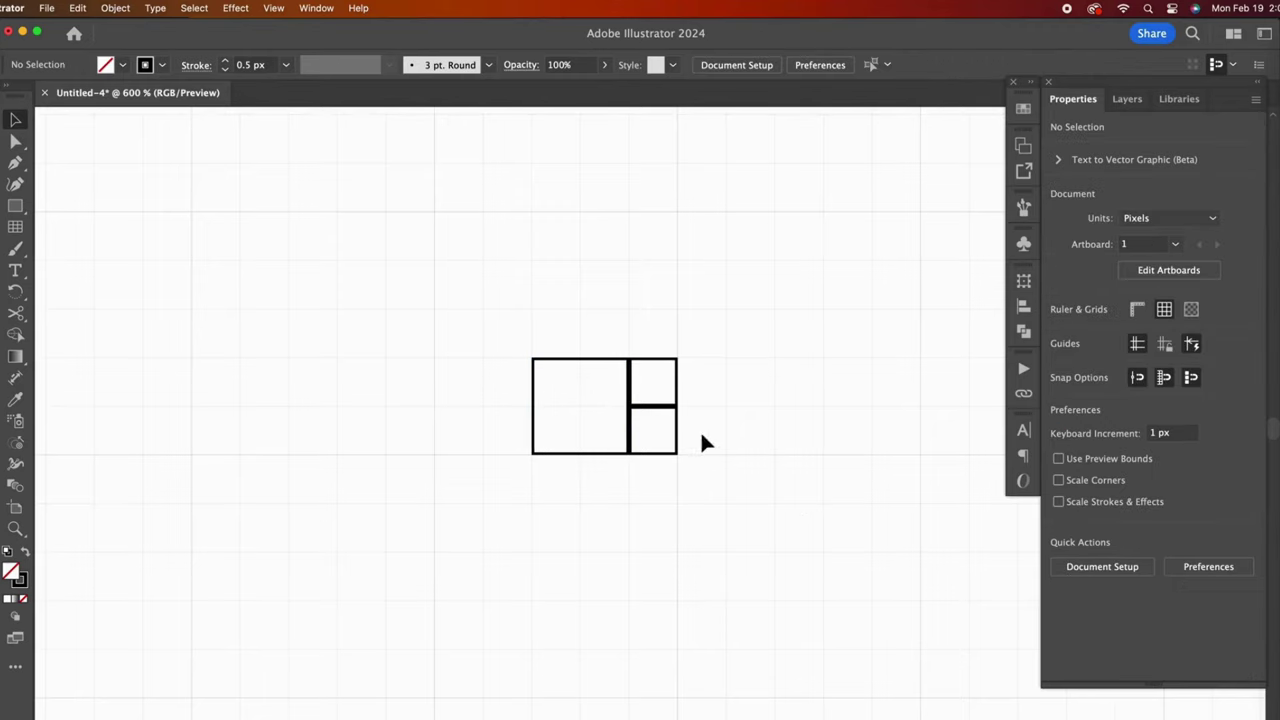
click(549, 453)
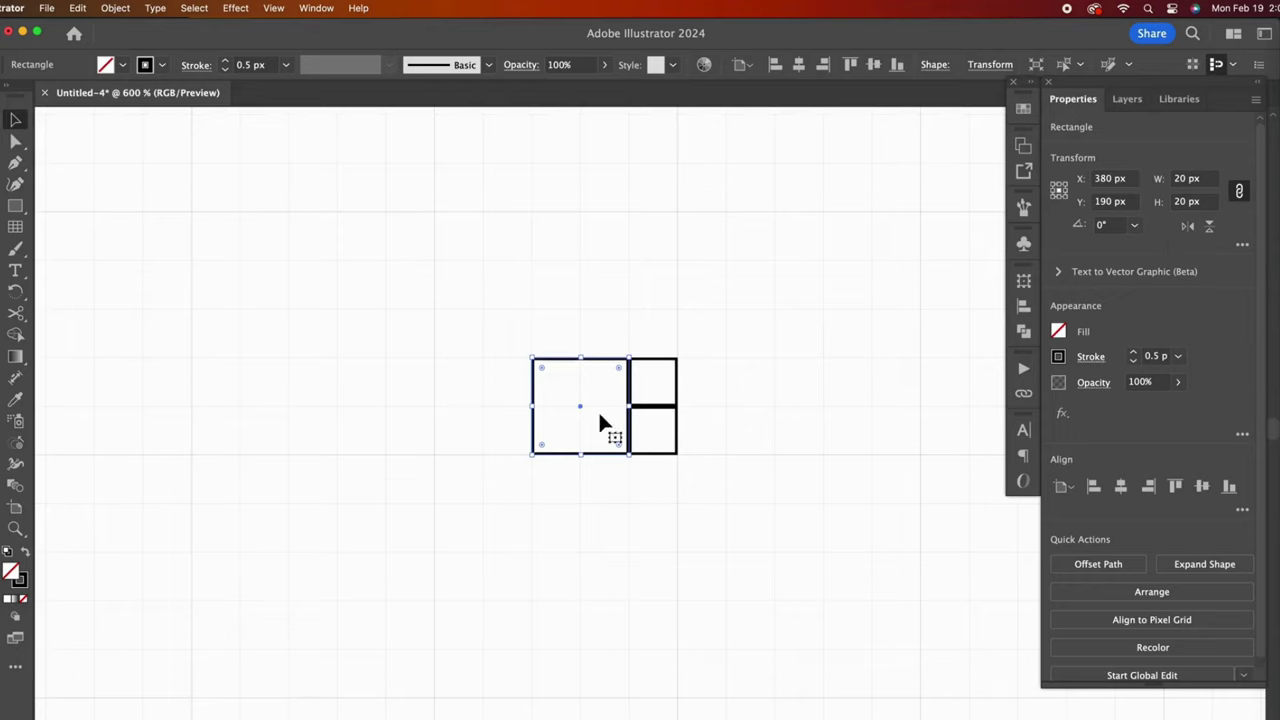
- Add the 30 px square and then the 50 px square at the right
key(super+d)
drag(630, 549, 674, 599)
drag(555, 515, 700, 515)
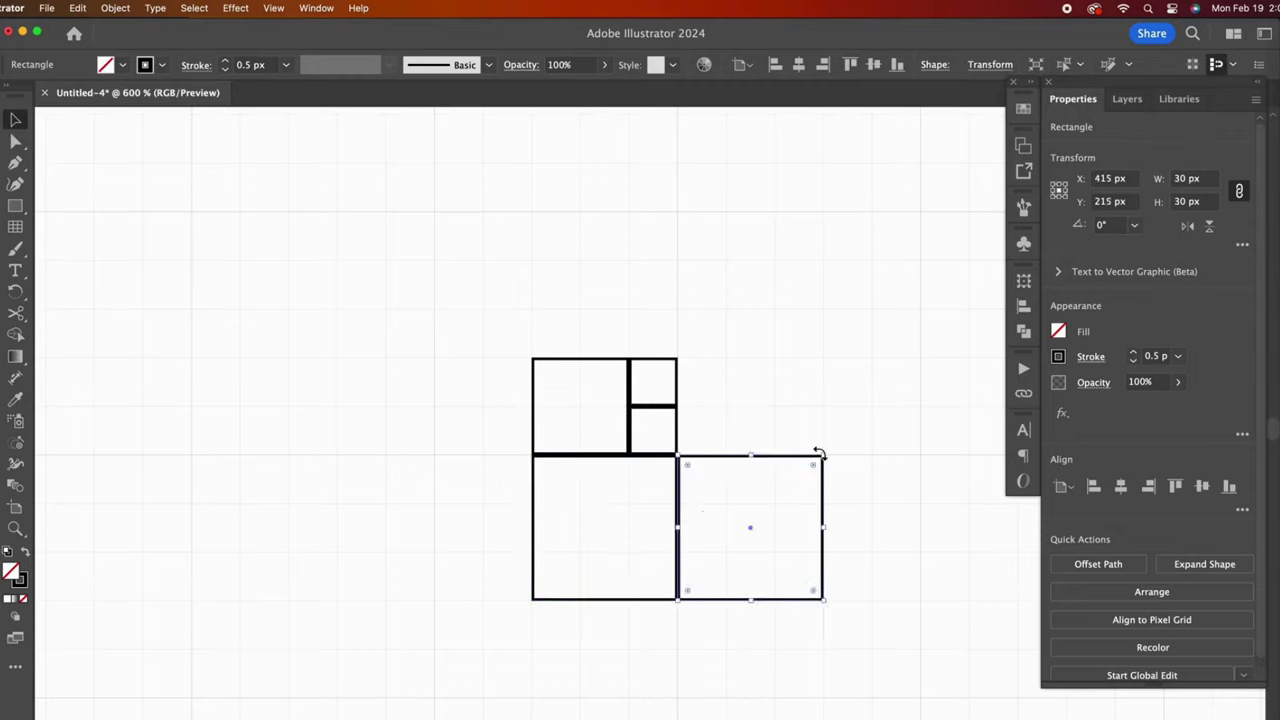
drag(818, 453, 914, 363)
key(super+shift+a)
key(super+minus)
key(super+minus)
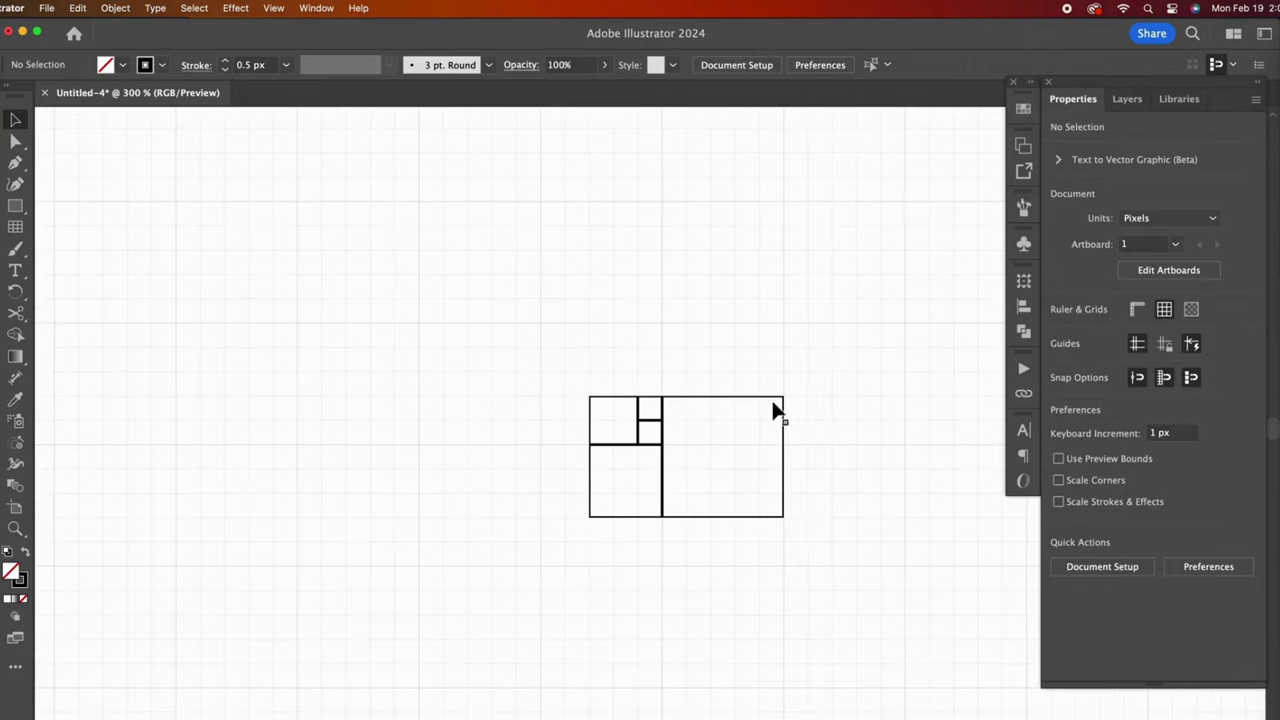
click(775, 405)
- Add an 80 px square on top and a 130 px square spanning the left side
key(super+c)
key(super+f)
key(shift+Up)
key(shift+Up)
key(shift+Up)
key(shift+Up)
key(shift+Up)
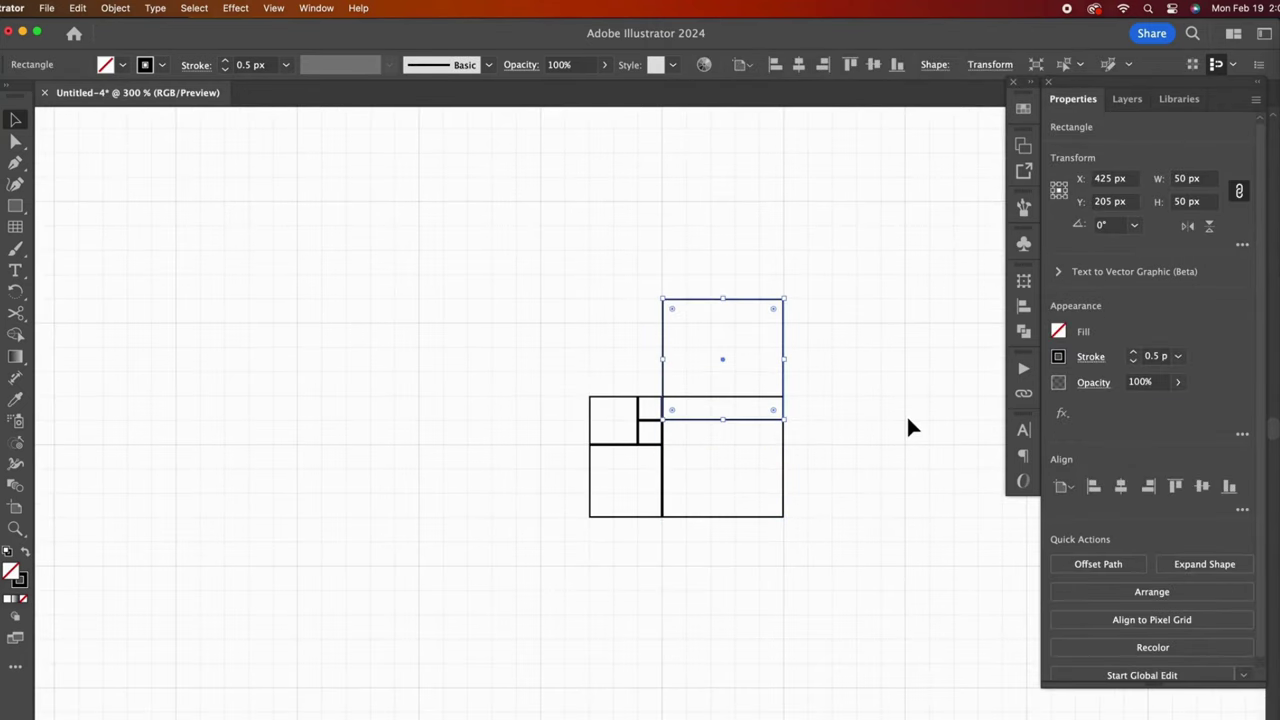
drag(661, 275, 557, 212)
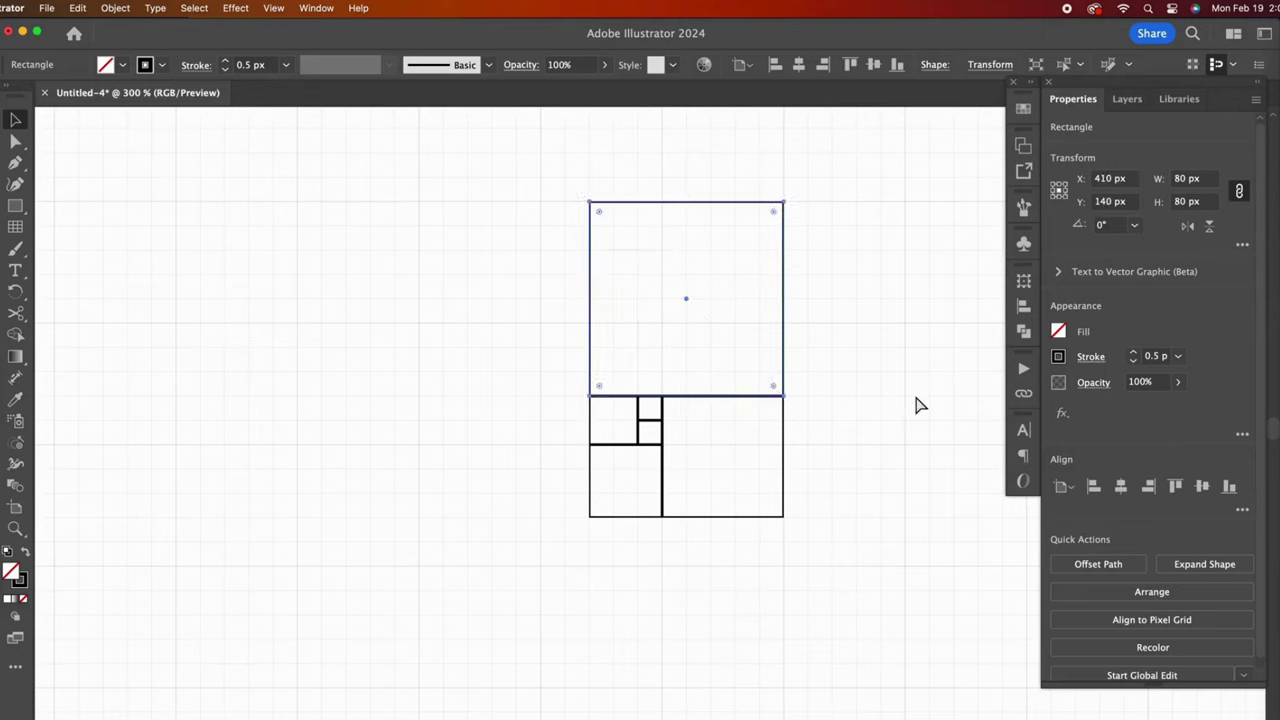
key(shift+Left)
key(shift+Left)
key(shift+Left)
key(shift+Left)
key(shift+Left)
key(shift+Left)
key(shift+Left)
key(shift+Left)
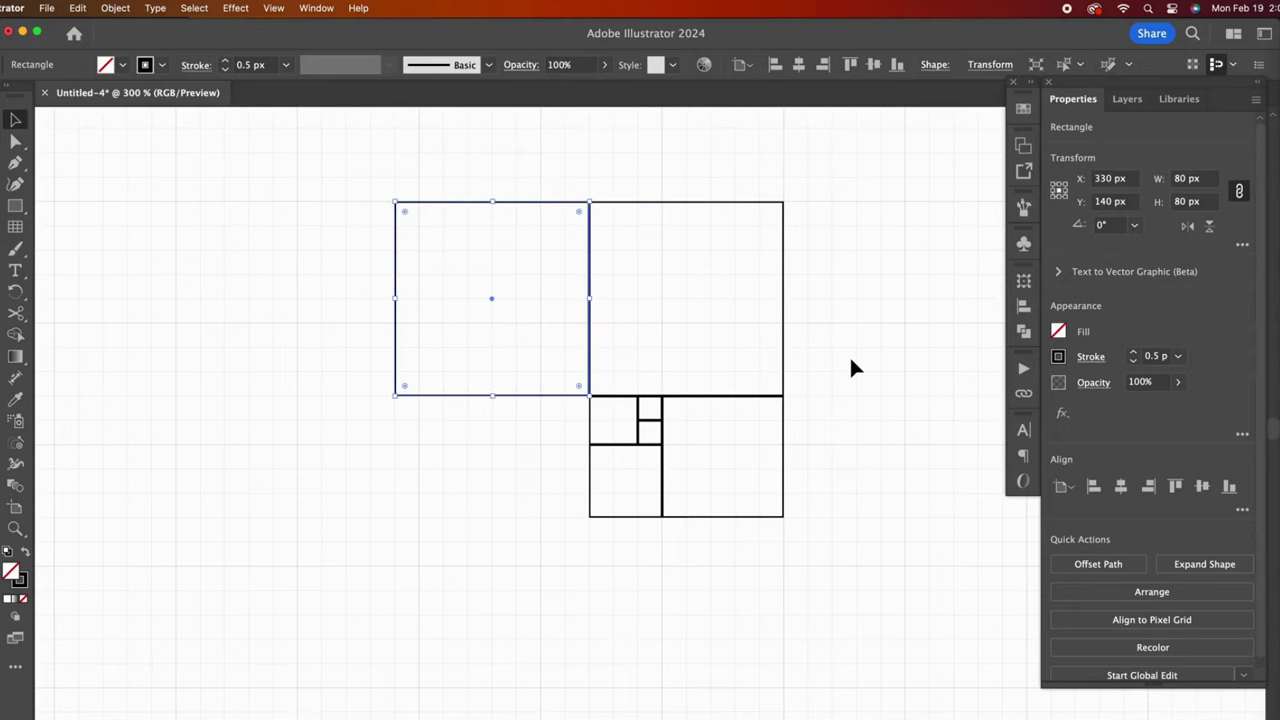
drag(396, 398, 194, 514)
- Add the 210 px square below and the 340 px square at the right
key(super+minus)
key(alt+shift+Down)
key(shift+Down)
key(shift+Down)
key(shift+Down)
key(shift+Down)
key(shift+Down)
key(shift+Down)
key(shift+Down)
key(shift+Down)
key(shift+Down)
key(shift+Down)
key(shift+Down)
key(shift+Down)
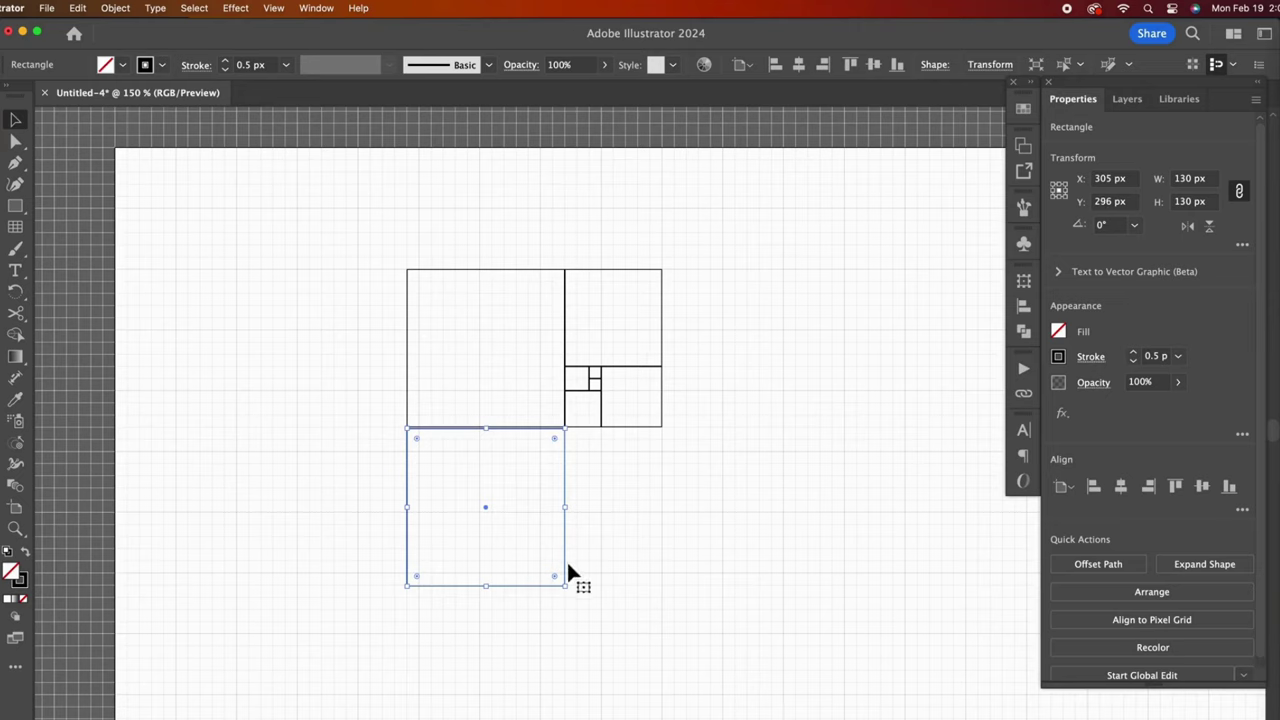
drag(565, 588, 668, 708)
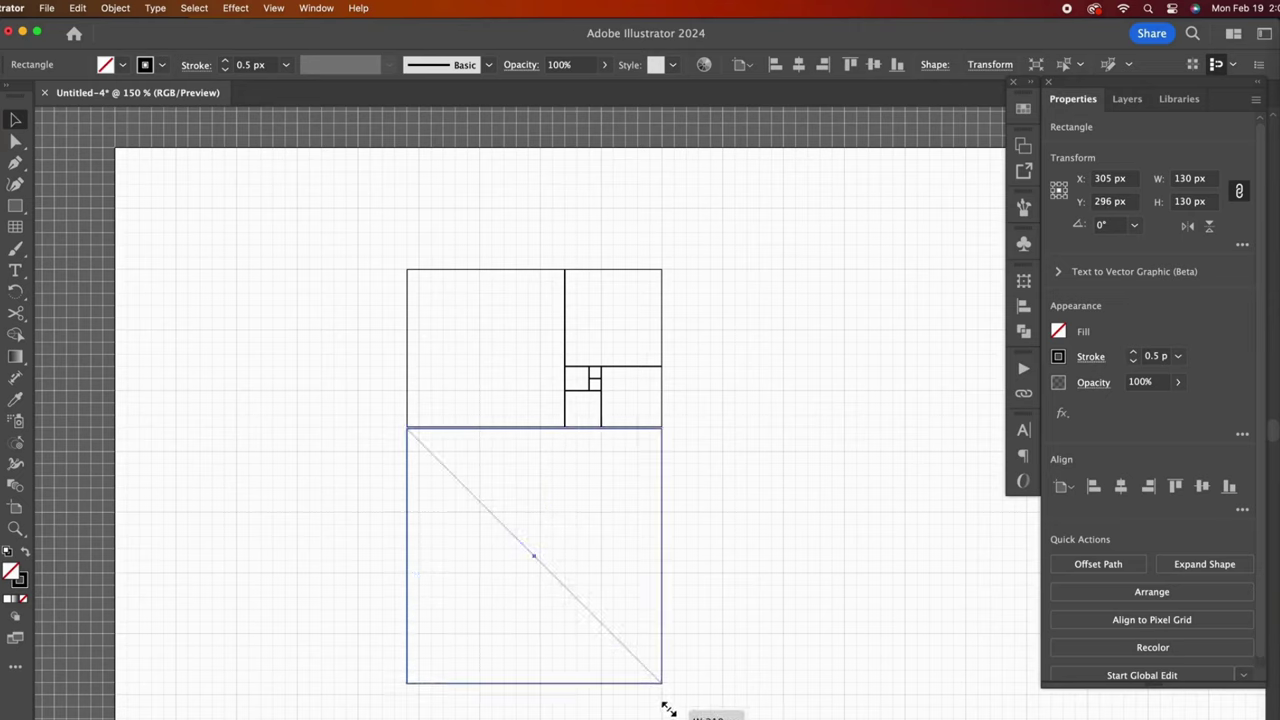
key(alt+shift+Right)
key(shift+Right)
key(shift+Right)
key(shift+Right)
key(shift+Right)
key(shift+Right)
key(shift+Right)
key(shift+Right)
key(shift+Right)
key(shift+Right)
key(shift+Right)
key(shift+Right)
key(shift+Right)
key(shift+Right)
key(shift+Right)
key(shift+Right)
key(shift+Right)
key(shift+Right)
key(shift+Right)
key(shift+Right)
key(shift+Right)
scroll(801, 343, right, 3)
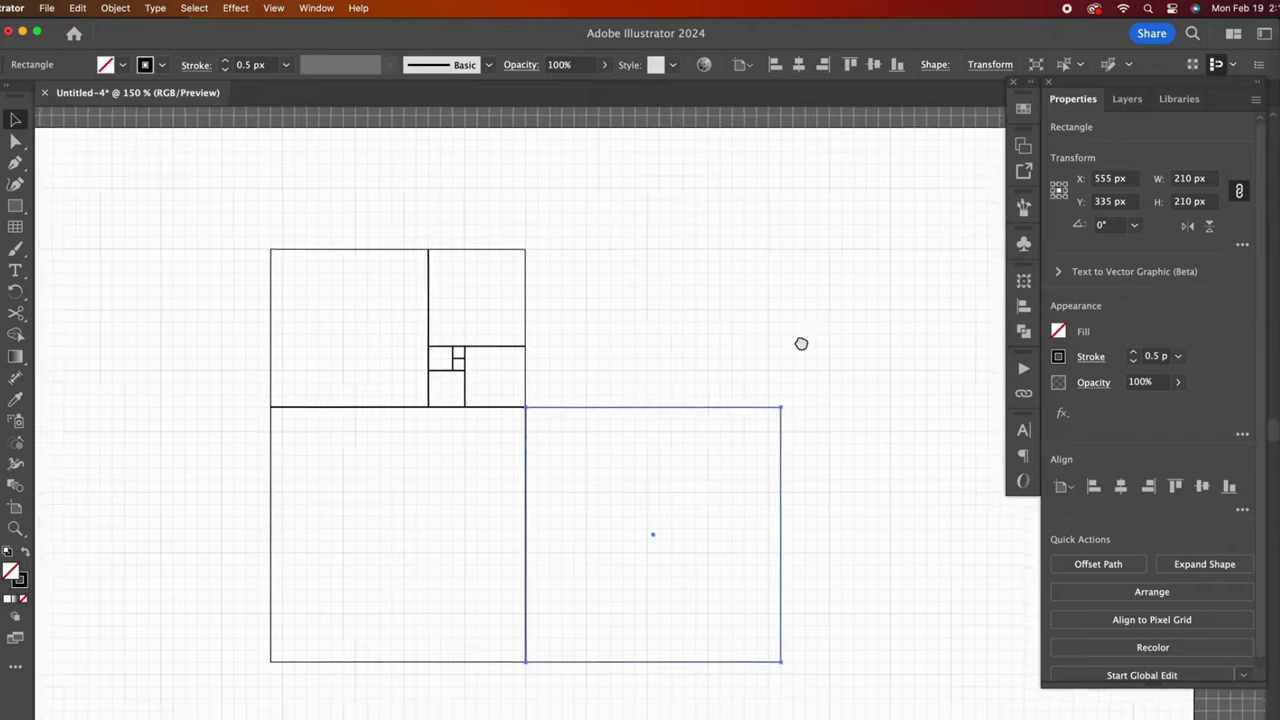
scroll(801, 343, right, 2)
drag(733, 431, 923, 284)
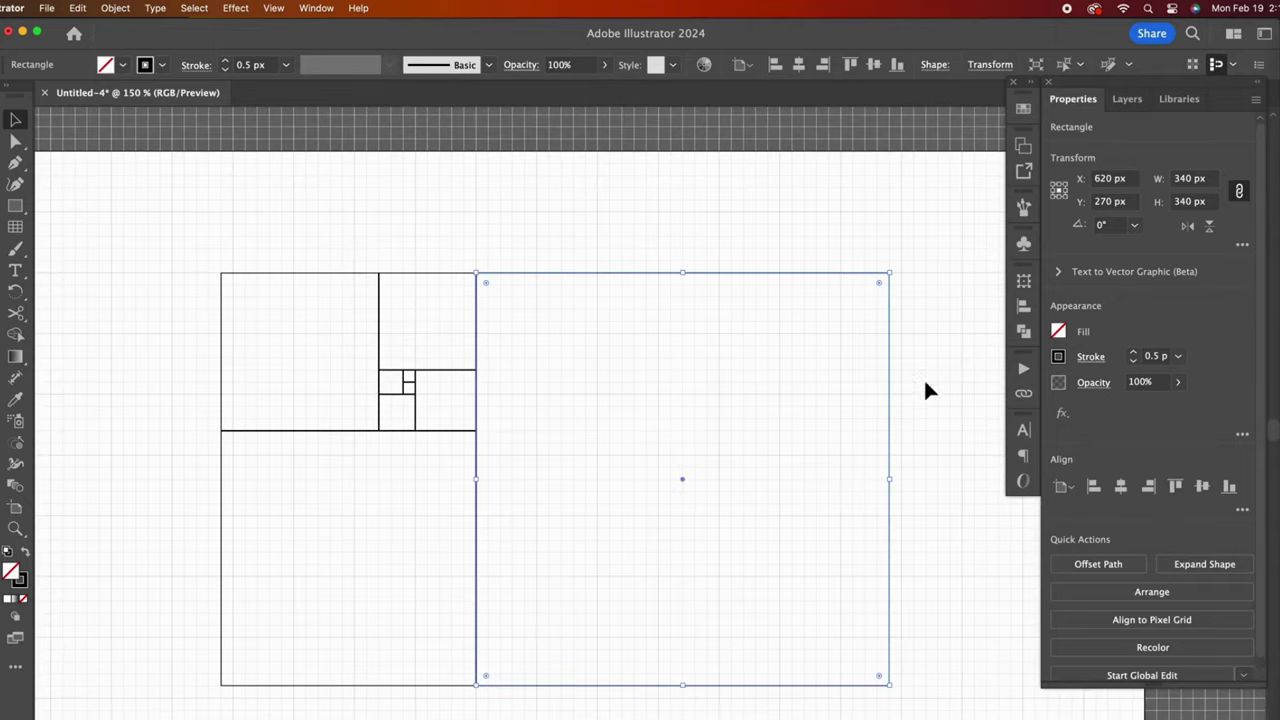
- Rotate all the squares by 90 degrees
click(925, 389)
key(super+0)
key(super+a)
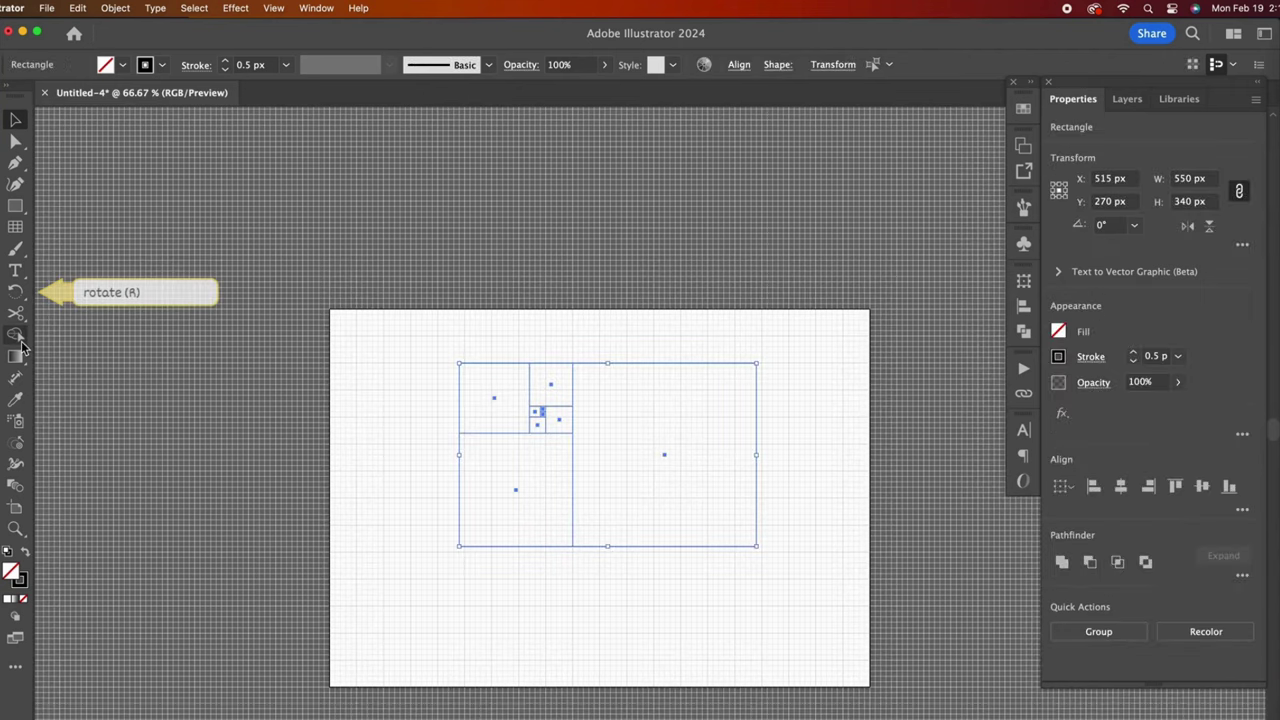
click(15, 298)
double_click(15, 298)
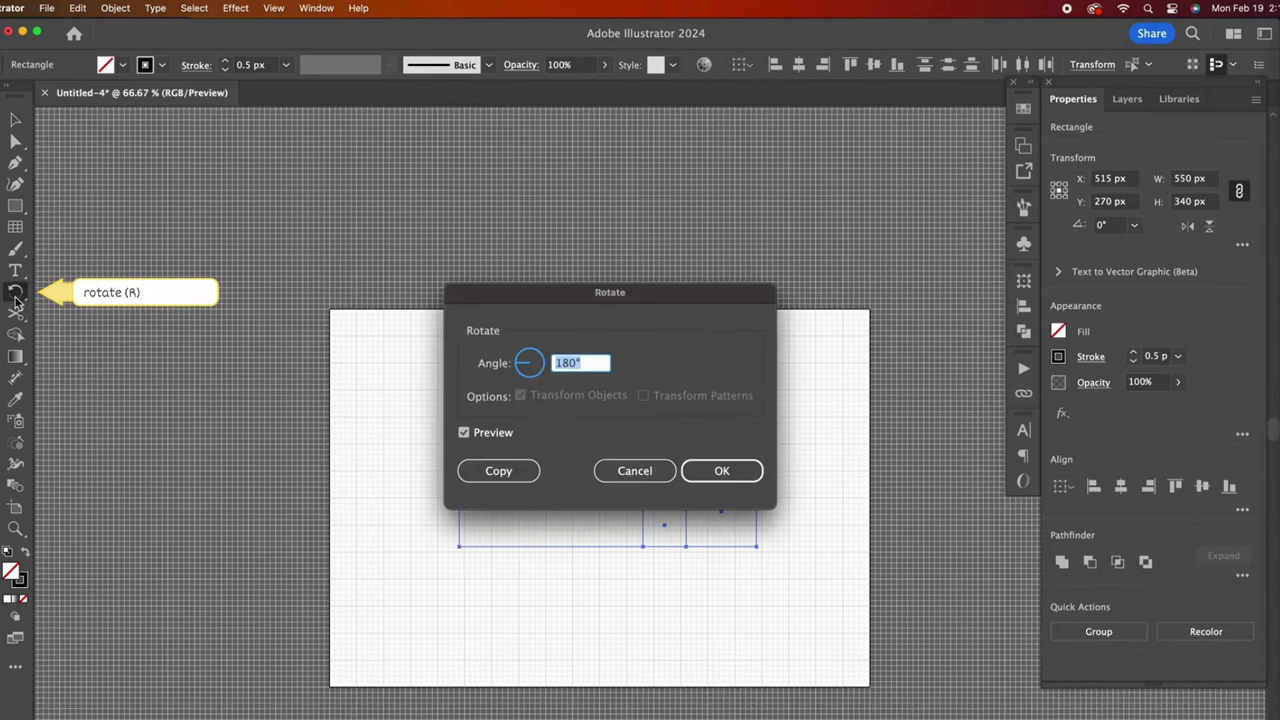
text(90)
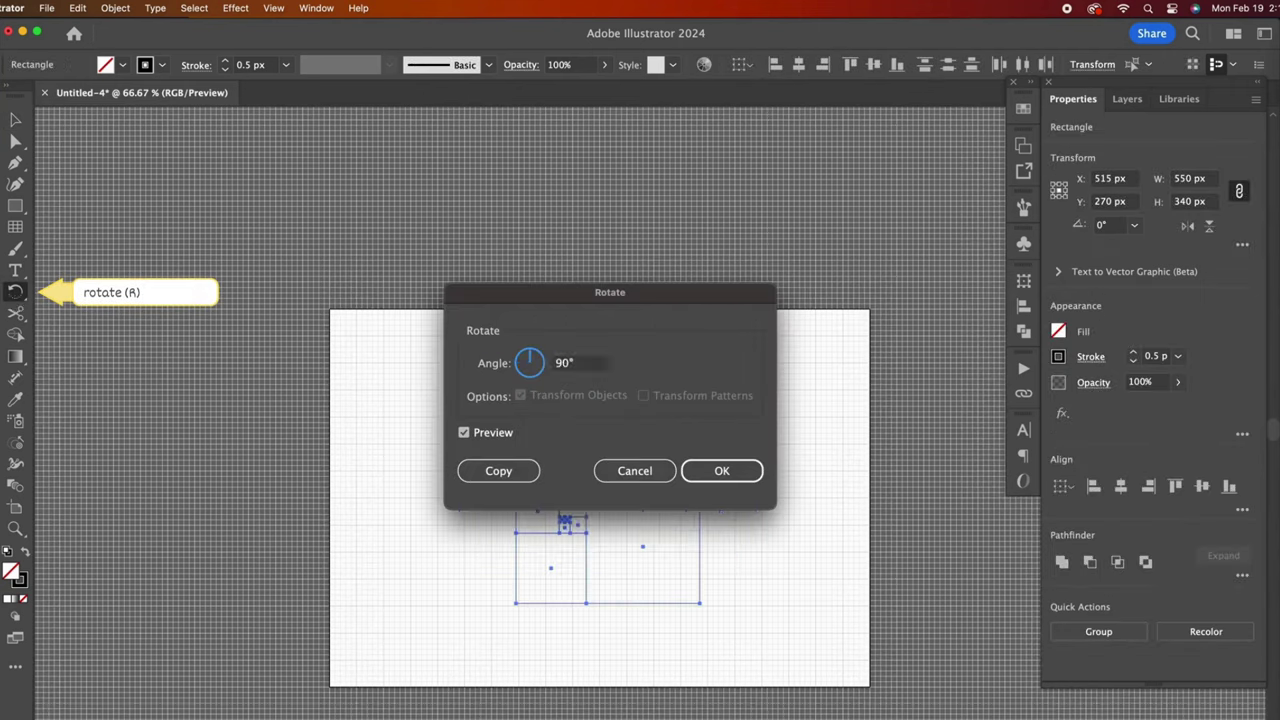
key(Return)
- Place a 550 px square at the left and centre the whole rectangle on the artboard
key(v)
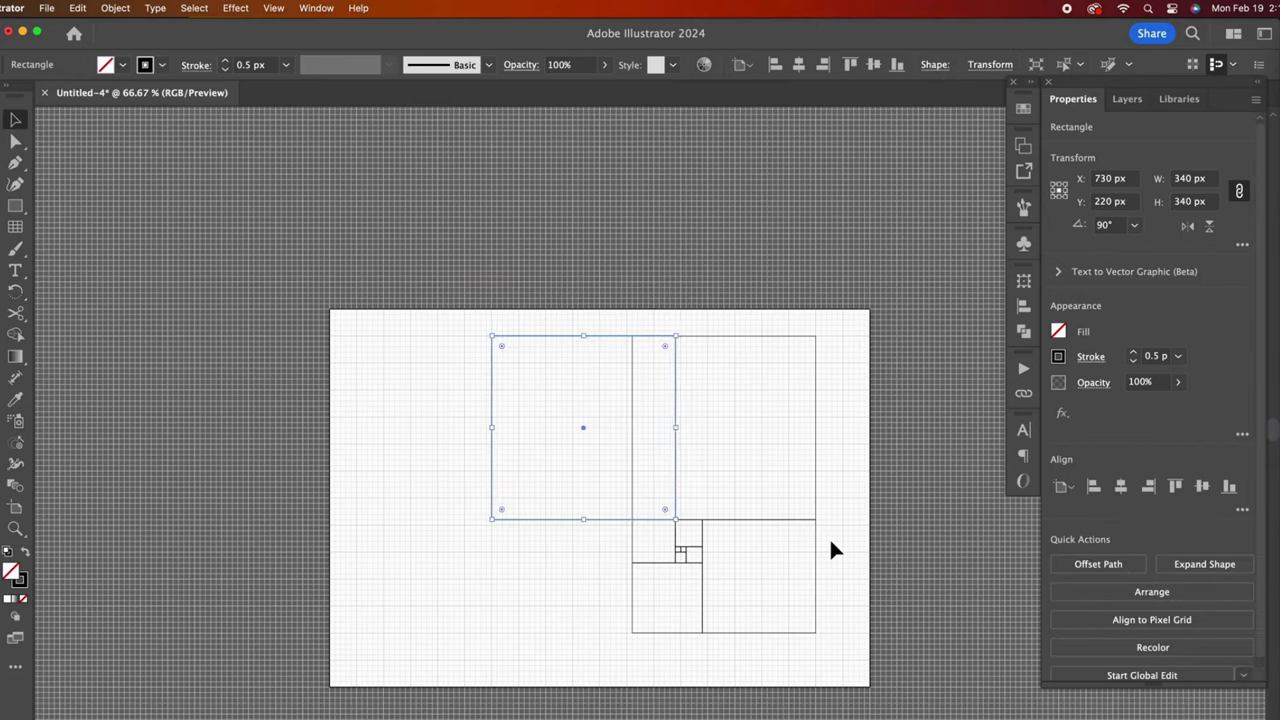
drag(533, 458, 490, 458)
drag(449, 520, 278, 638)
key(super+a)
key(shift+Right)
key(shift+Right)
key(shift+Right)
key(shift+Right)
key(shift+Down)
key(shift+Down)
key(shift+Down)
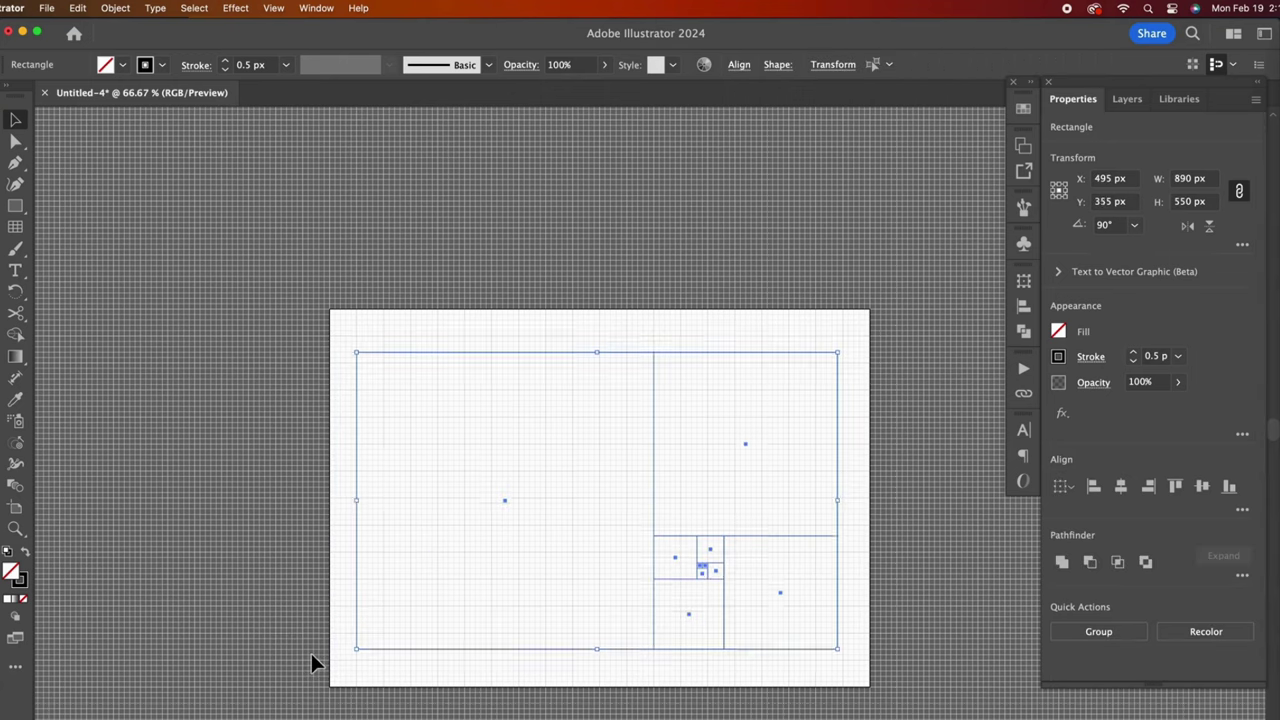
key(super+shift+a)
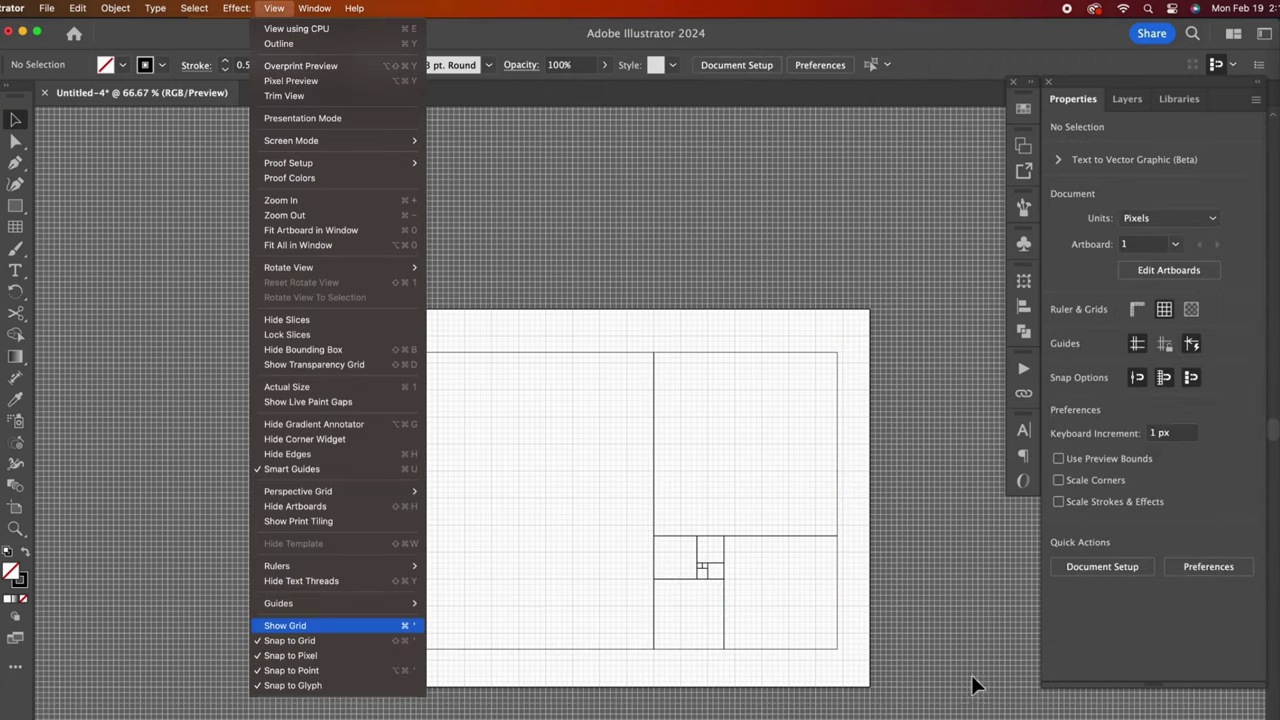
key(super+apostrophe)
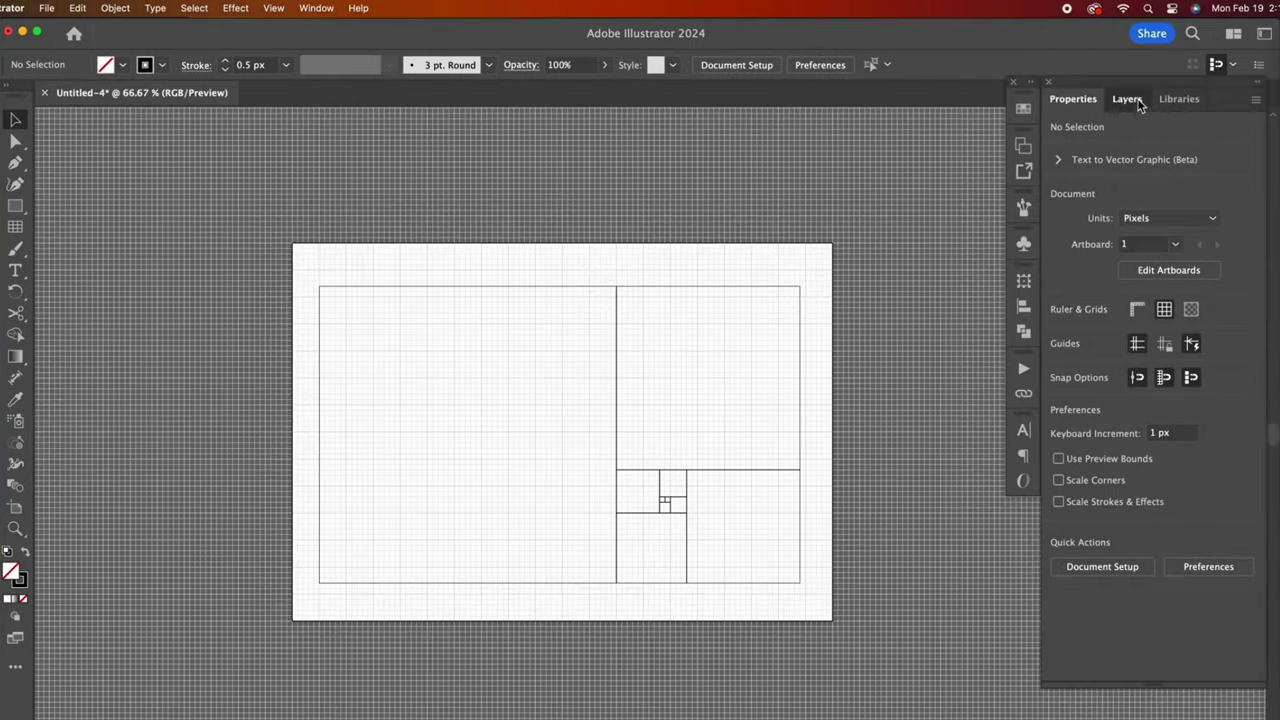
- Create a new layer and rename Layer 1 to 'squares'
click(1128, 98)
click(1098, 160)
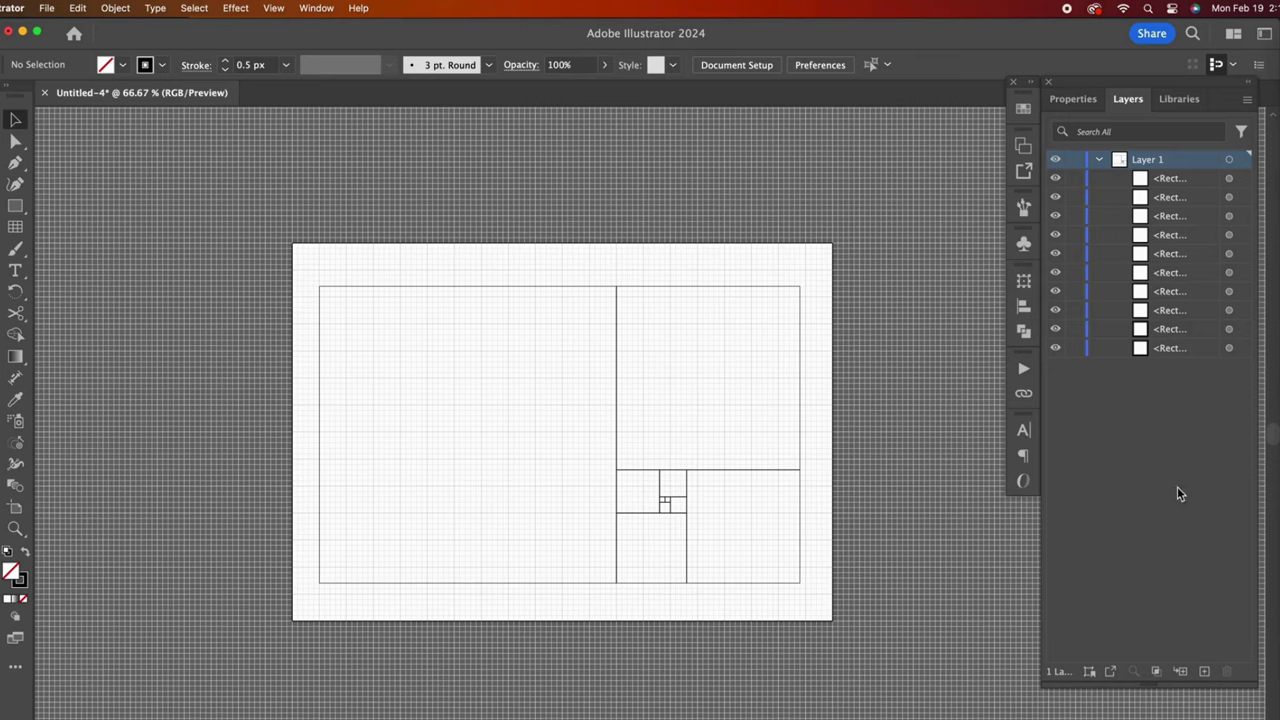
click(1204, 671)
double_click(1151, 178)
text(squares)
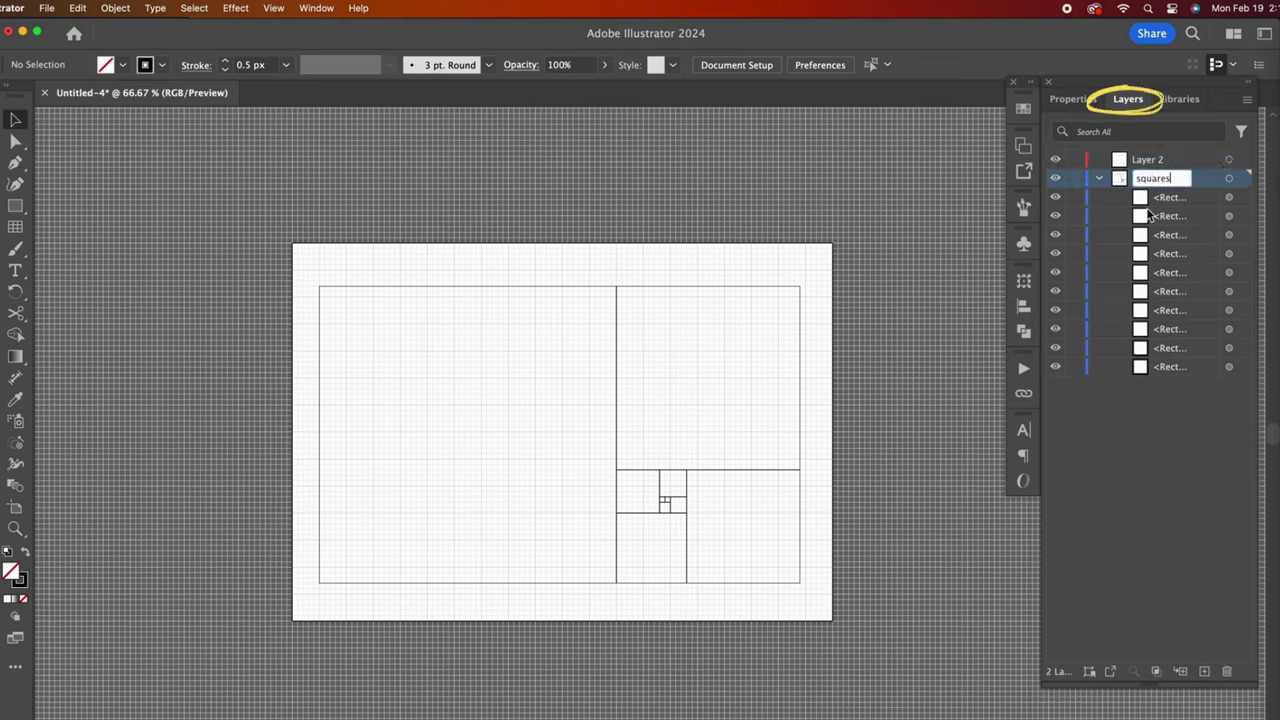
key(Return)
click(1099, 178)
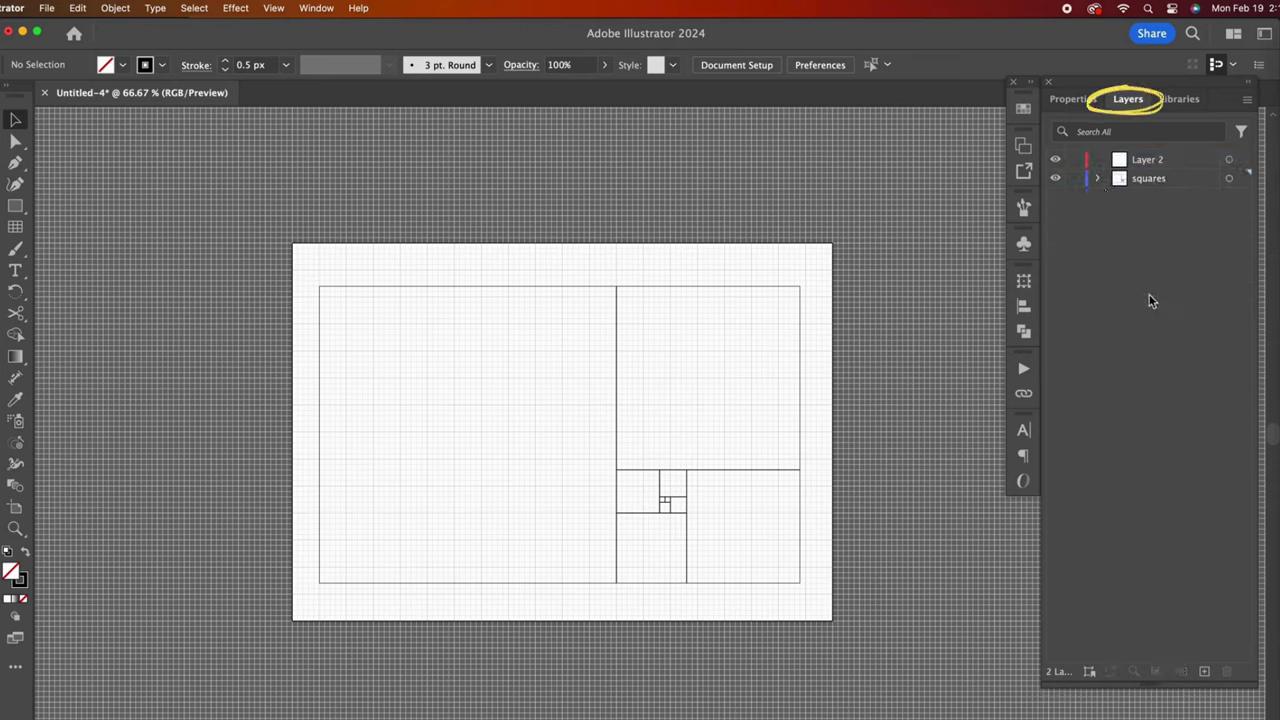
- Rename Layer 2 to 'lines' and lock the squares layer
double_click(1150, 161)
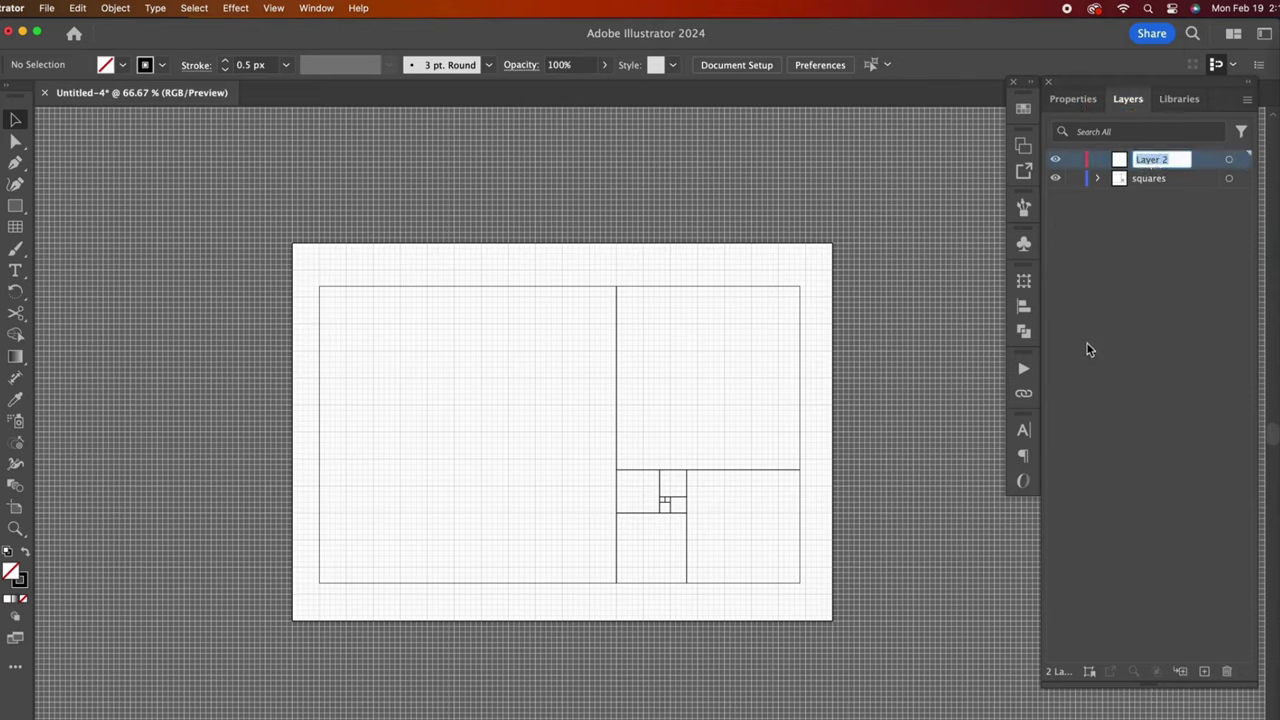
text(lines)
key(Return)
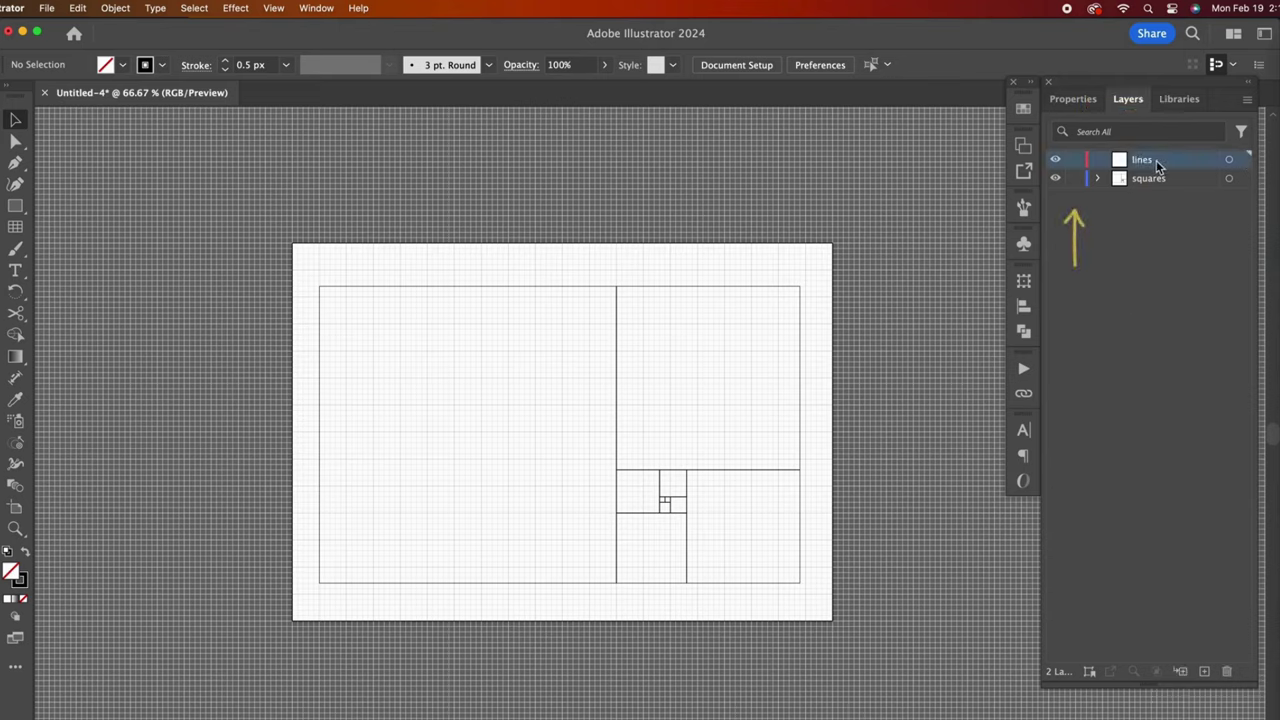
click(1075, 178)
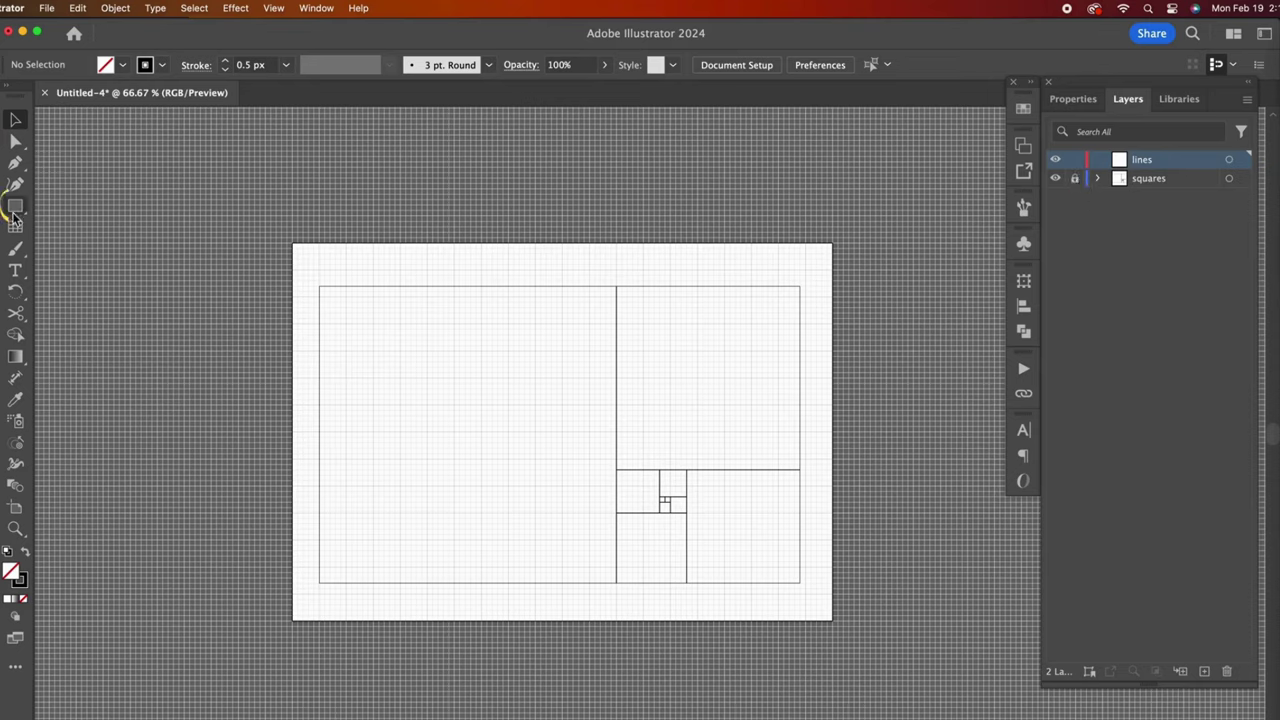
drag(15, 205, 112, 291)
- Draw a horizontal line across the rectangle and nudge the vertical line right onto a square edge
drag(801, 470, 322, 480)
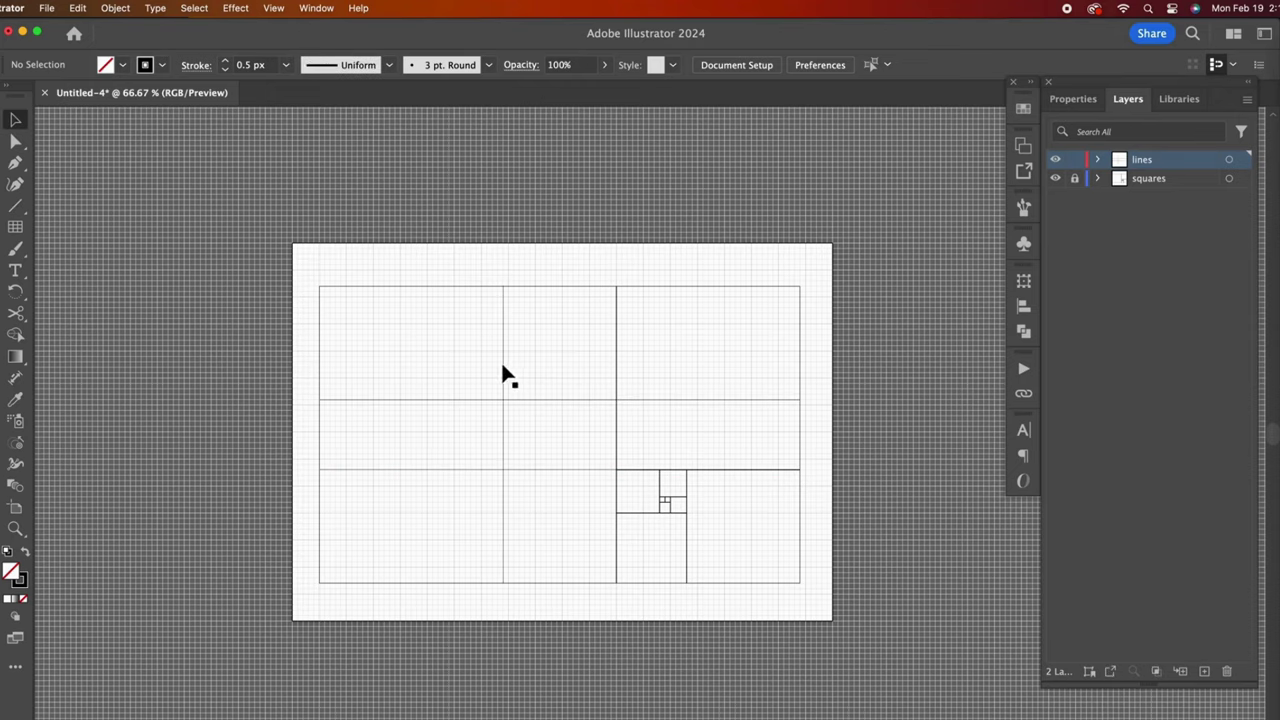
click(504, 368)
key(shift+Right)
key(shift+Right)
key(shift+Right)
key(shift+Right)
key(shift+Right)
key(shift+Right)
key(shift+Right)
key(shift+Right)
key(shift+Right)
key(shift+Right)
key(shift+Right)
key(shift+Right)
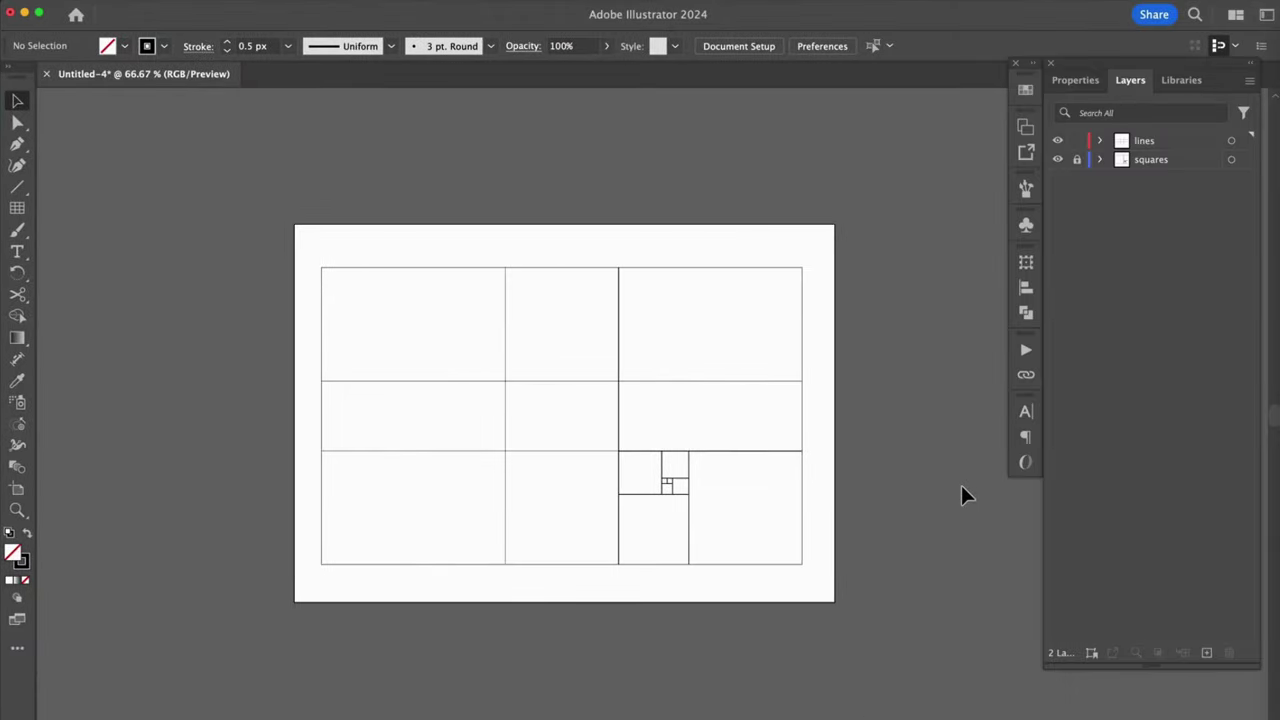
- Hide the lines layer and add a new layer named 'circles' above squares
key(super+apostrophe)
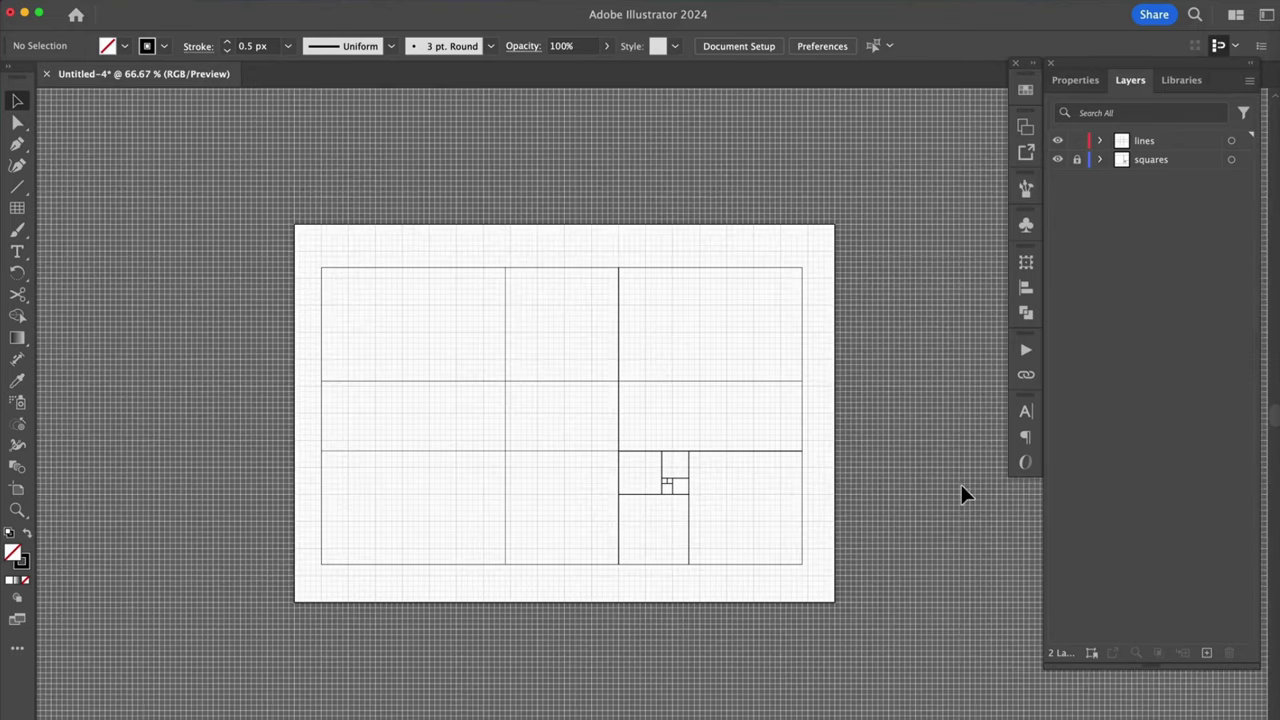
key(super+1)
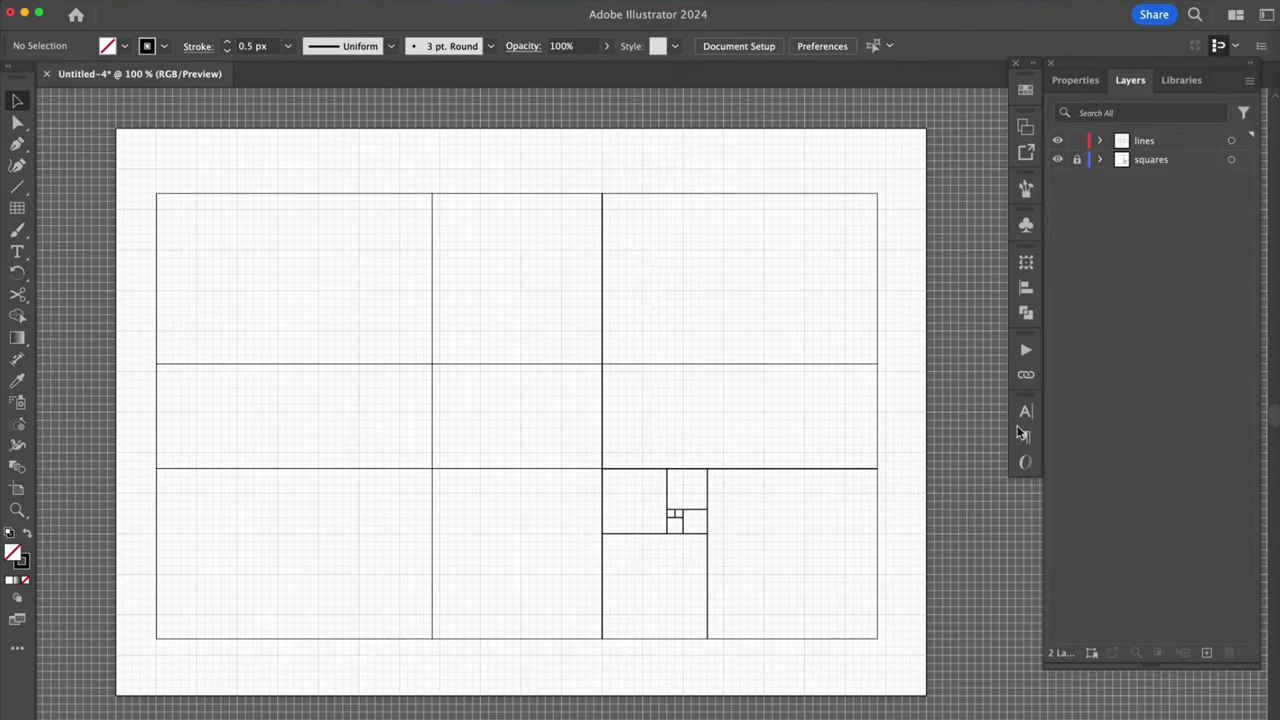
click(1058, 141)
click(1076, 159)
click(1207, 652)
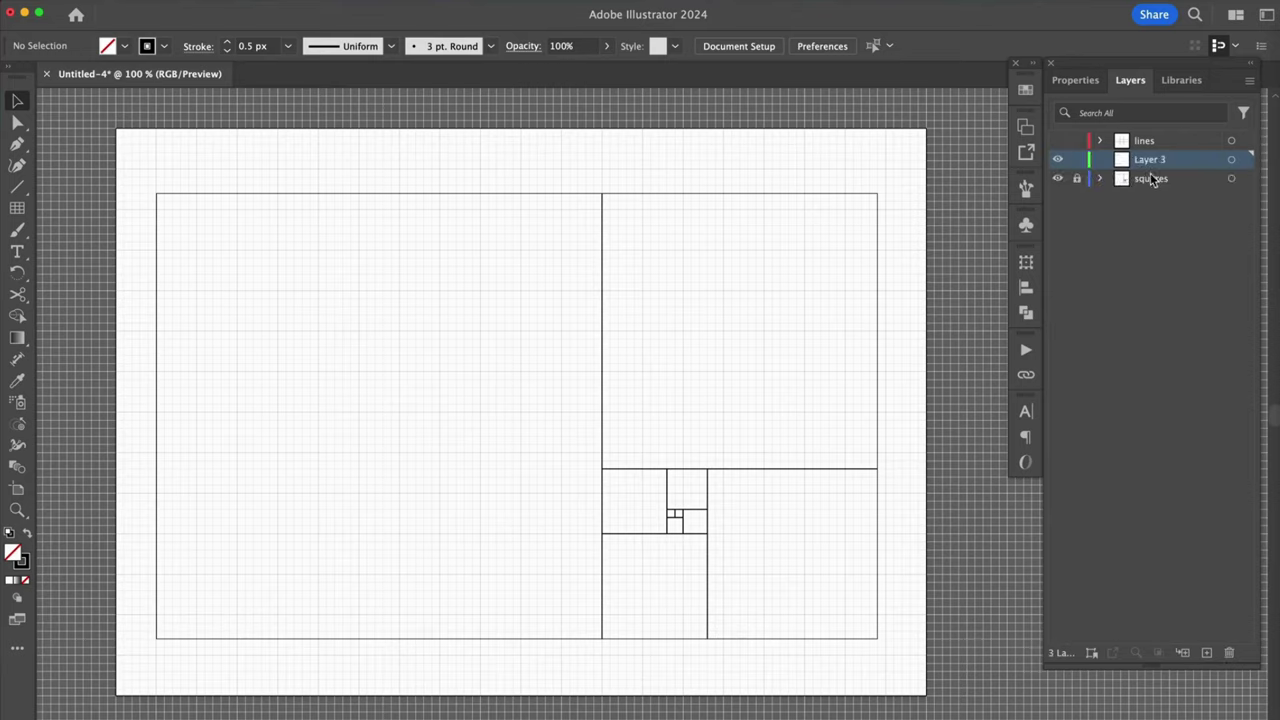
double_click(1150, 159)
text(circles)
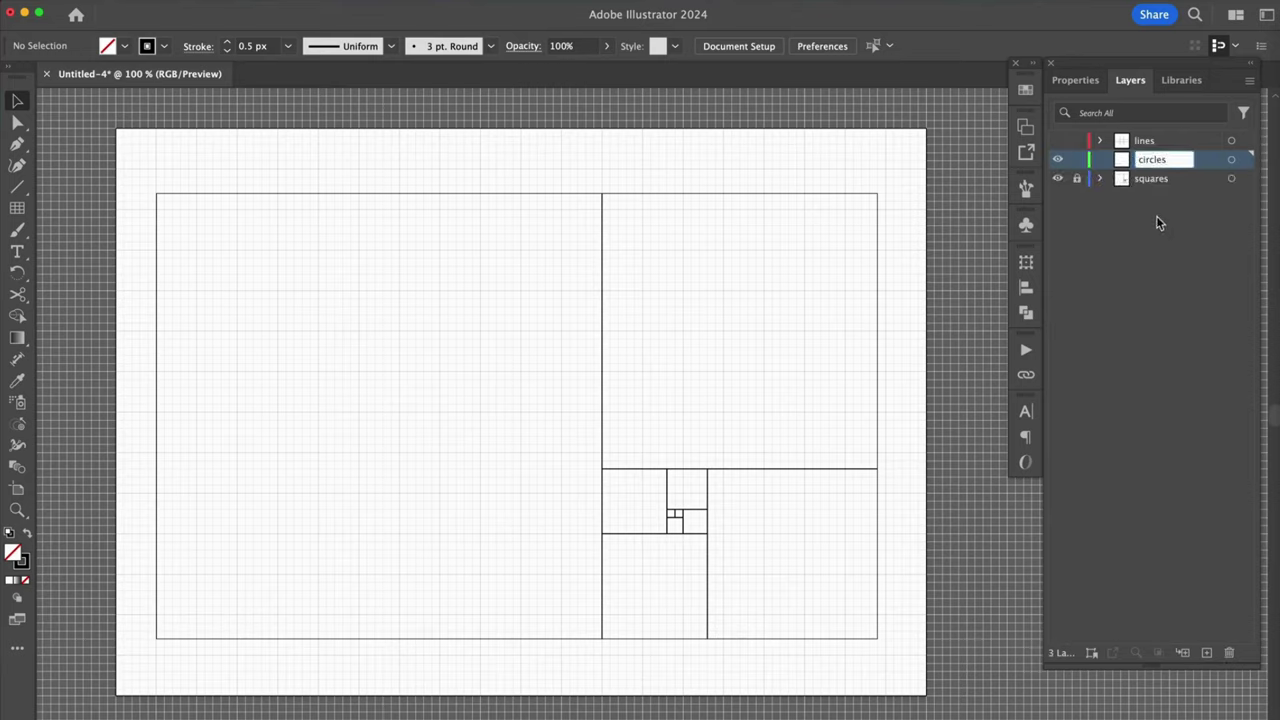
key(Return)
- Draw circles inscribed in the small squares, the lower square and the right square
drag(17, 187, 90, 207)
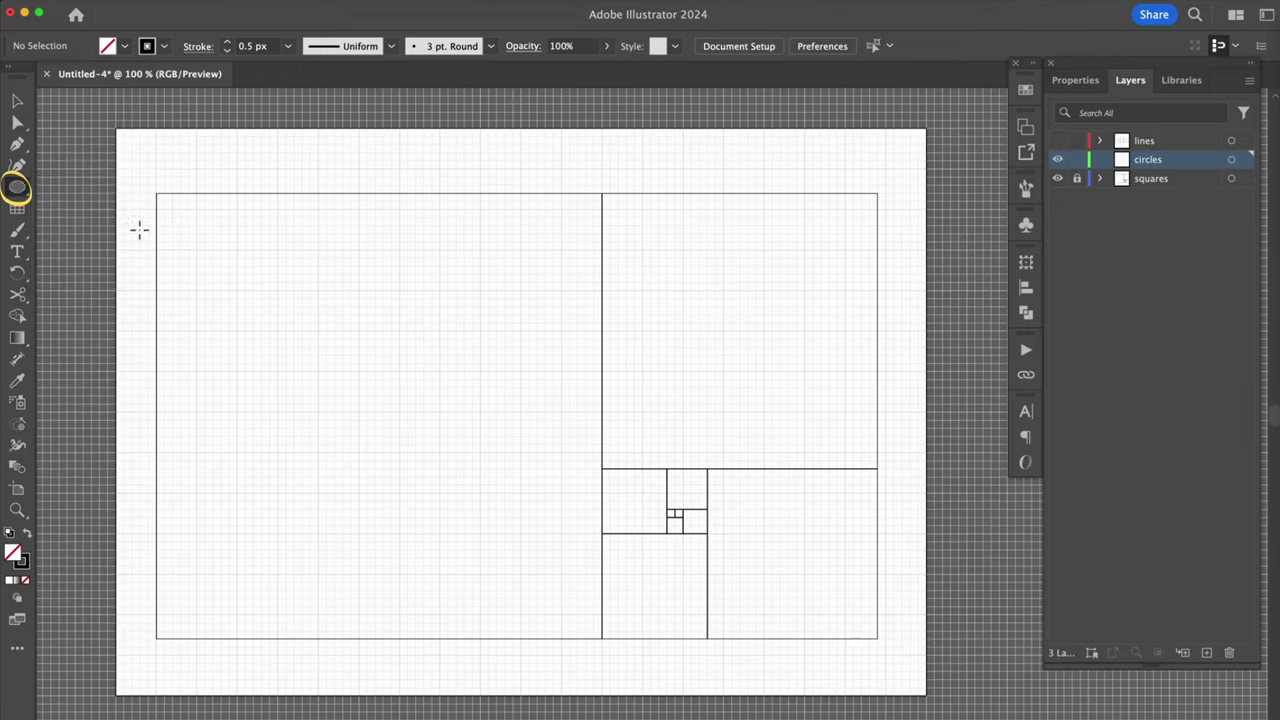
drag(602, 468, 667, 533)
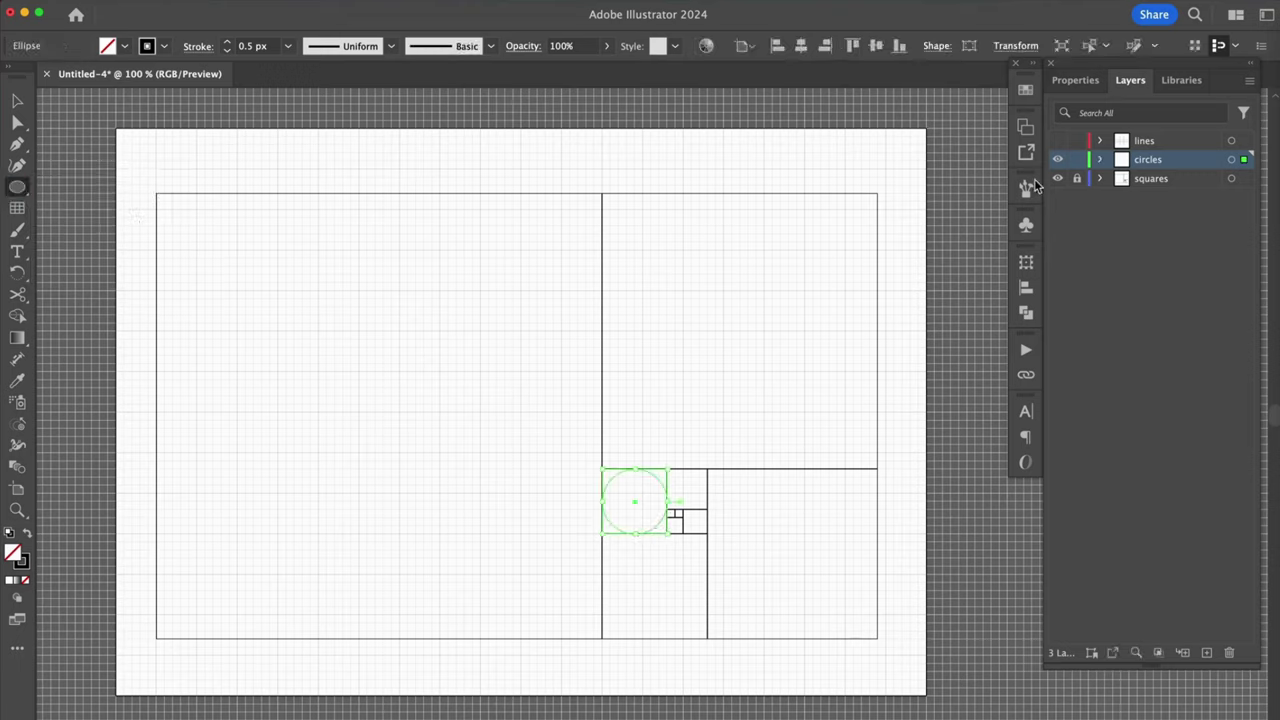
click(1075, 80)
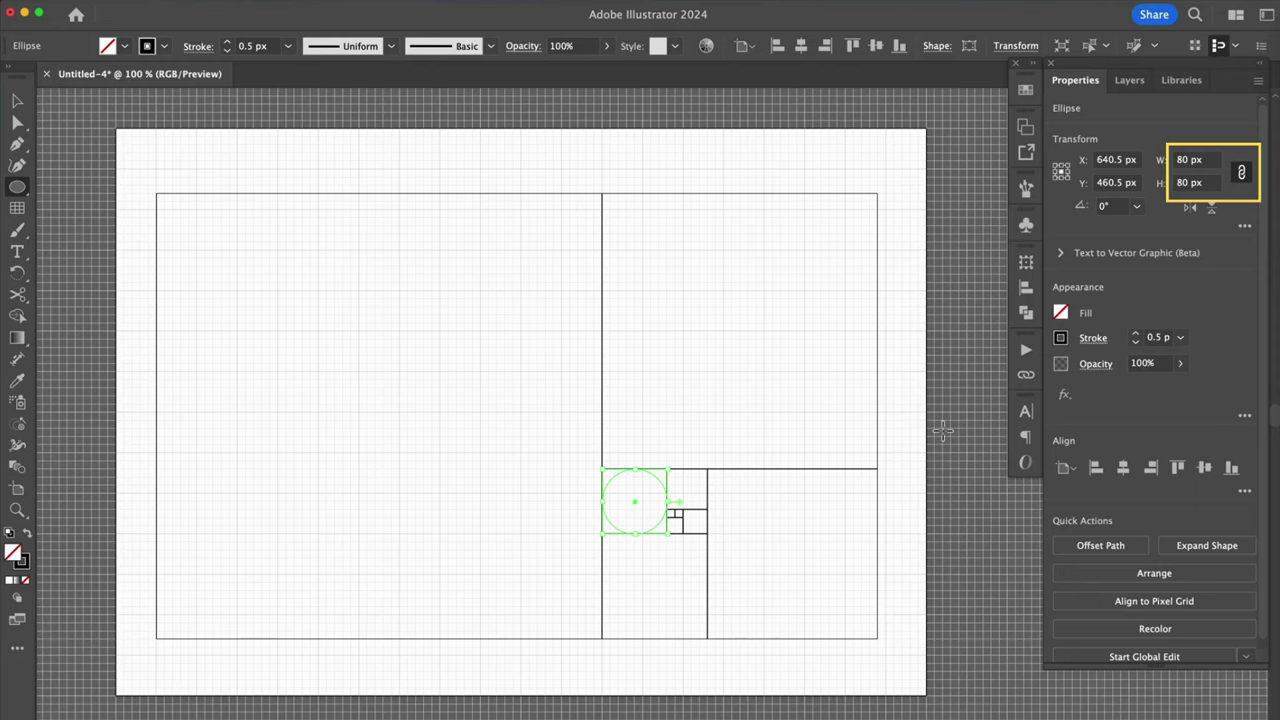
key(super+shift+a)
key(super+equal)
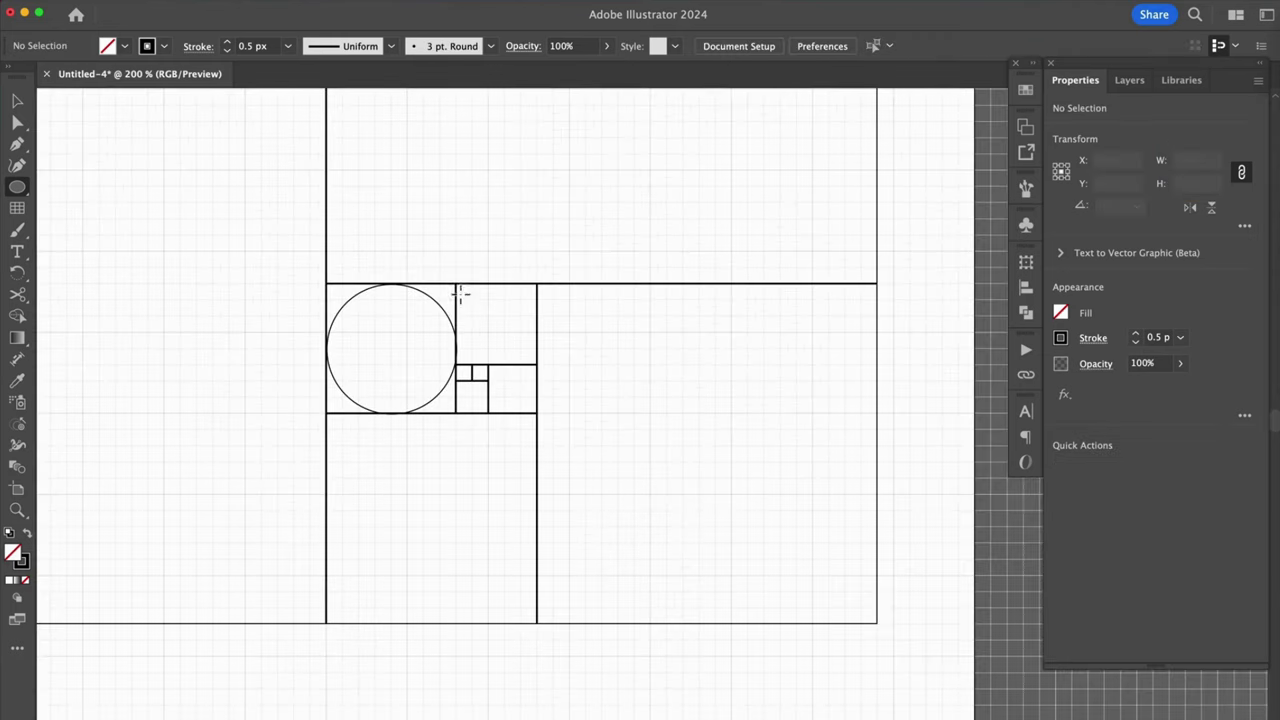
mouse_move(457, 284)
mouse_down()
mouse_move(537, 365)
mouse_move(537, 413)
mouse_up()
drag(457, 381, 488, 412)
drag(327, 413, 537, 623)
drag(537, 284, 826, 572)
- Draw the large circle in the left square, then hide the squares layer
key(super+minus)
drag(157, 200, 543, 643)
key(super+shift+a)
click(1130, 80)
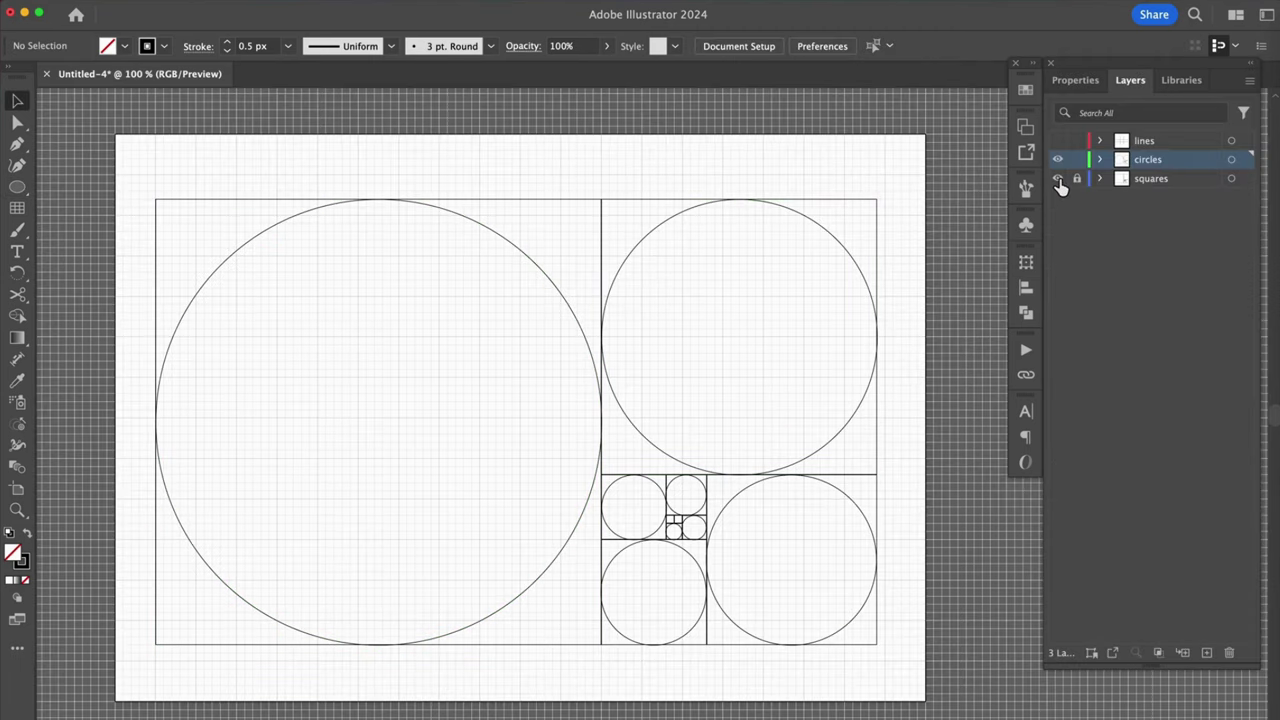
click(1058, 179)
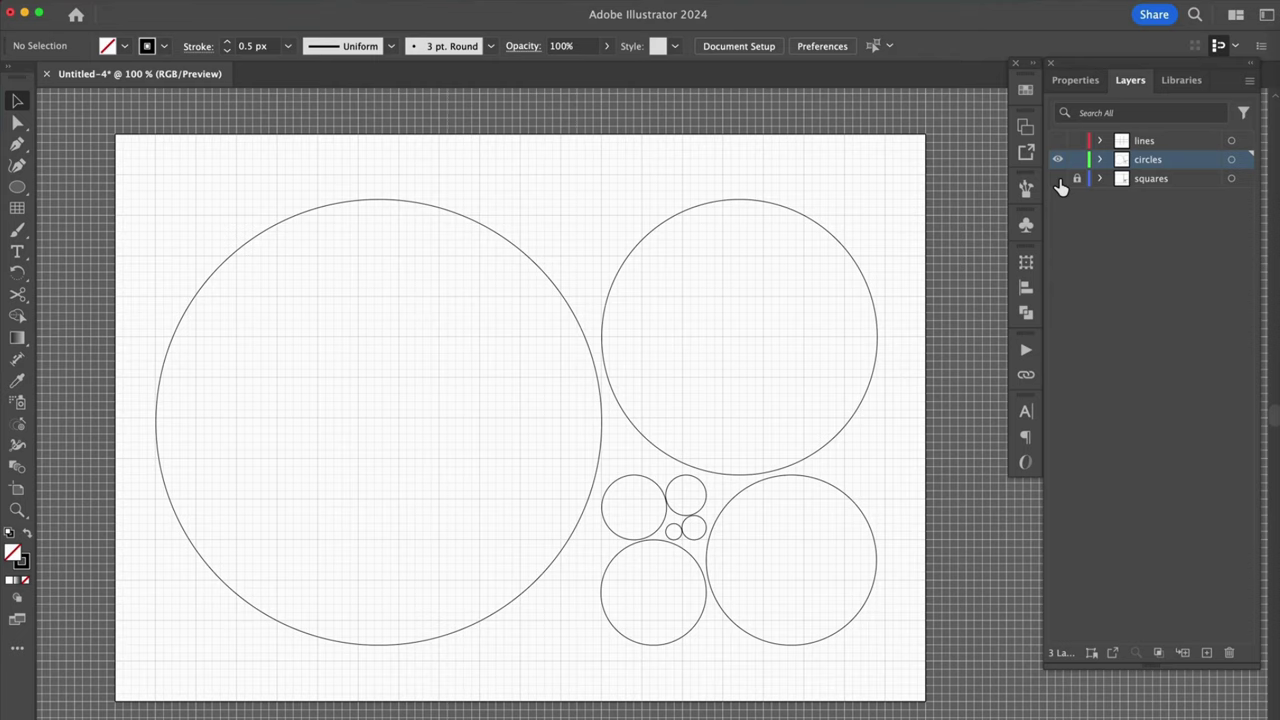
- Make the squares layer visible again
click(1058, 179)
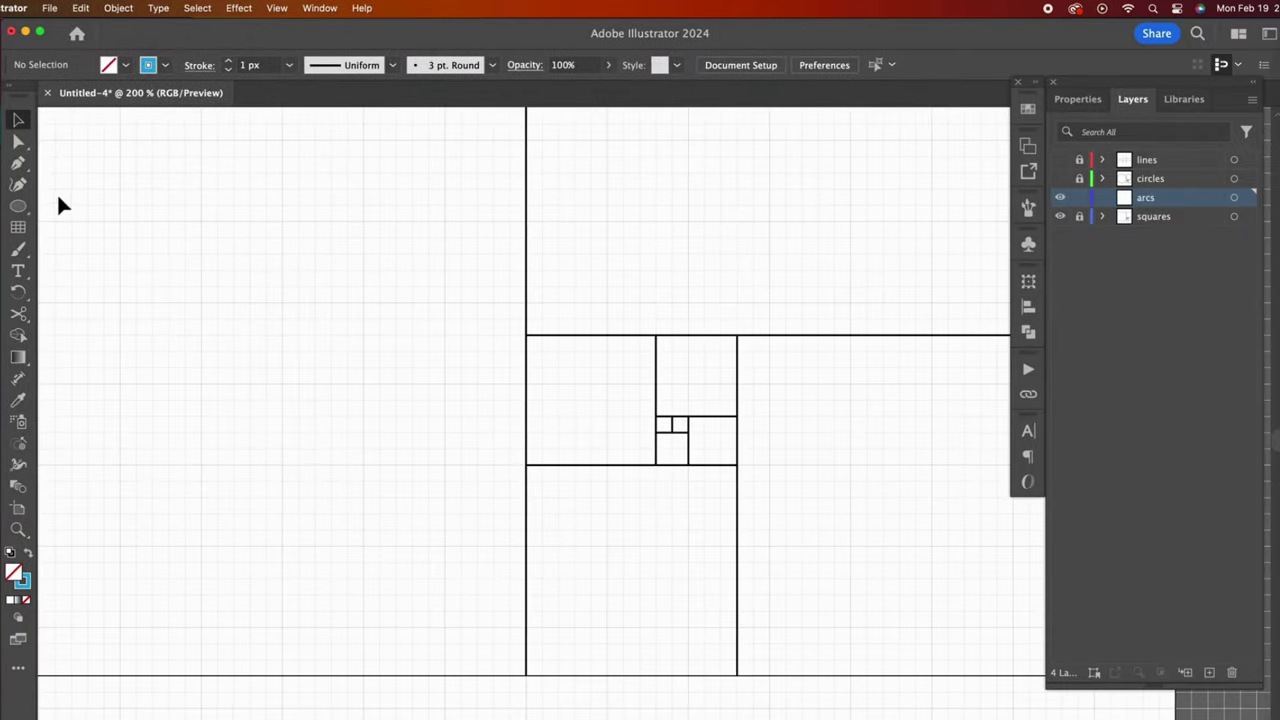
- Create a 40 px circle and move it into the small squares
click(20, 206)
click(592, 399)
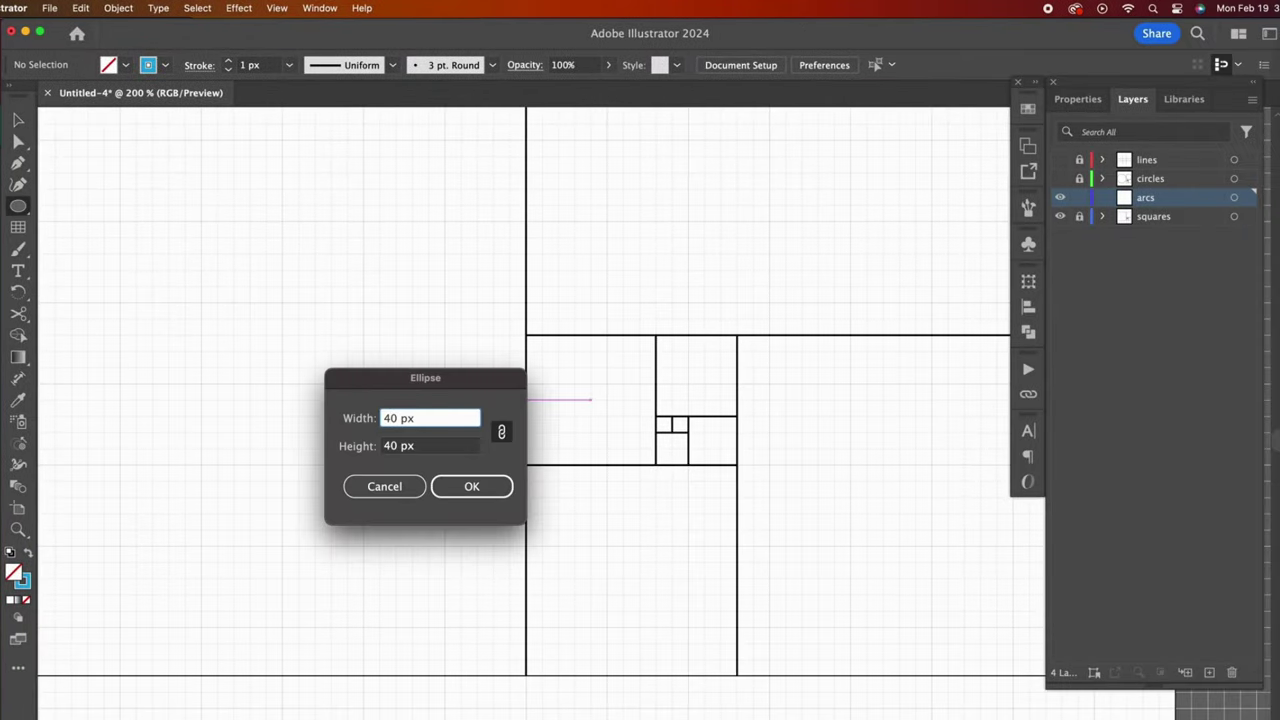
key(Return)
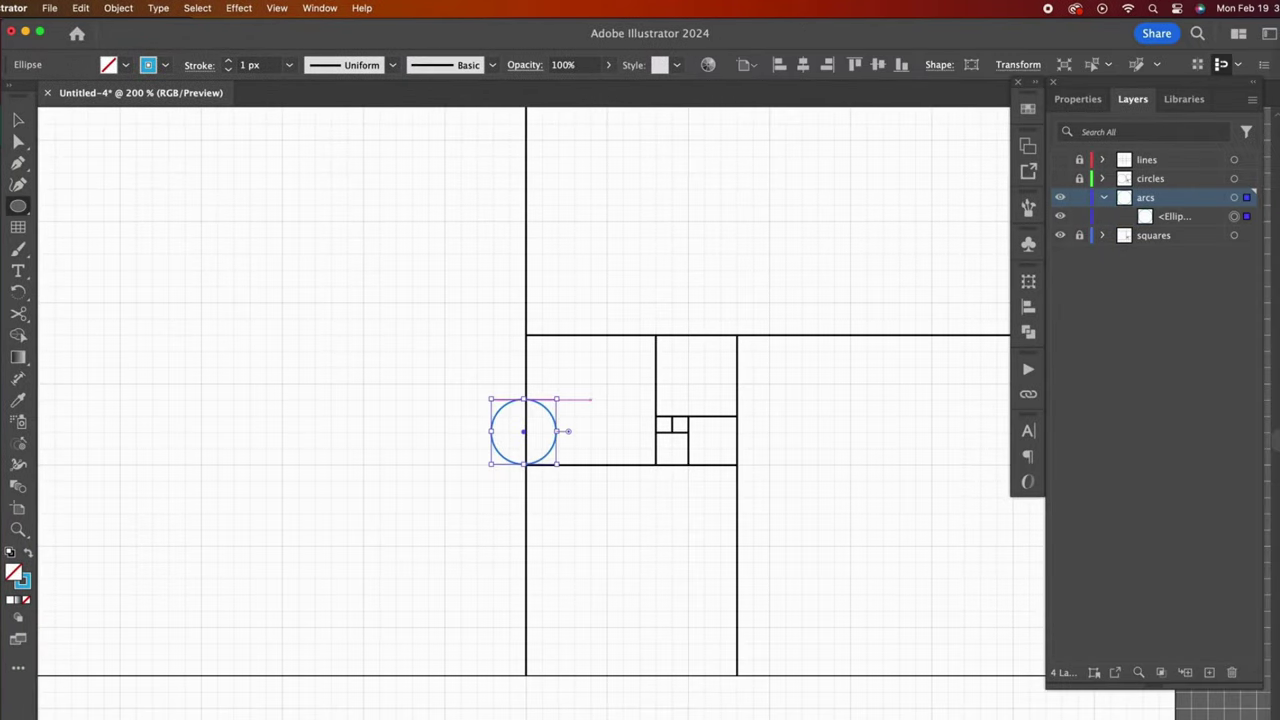
key(v)
drag(543, 460, 712, 461)
key(super+equal)
key(super+equal)
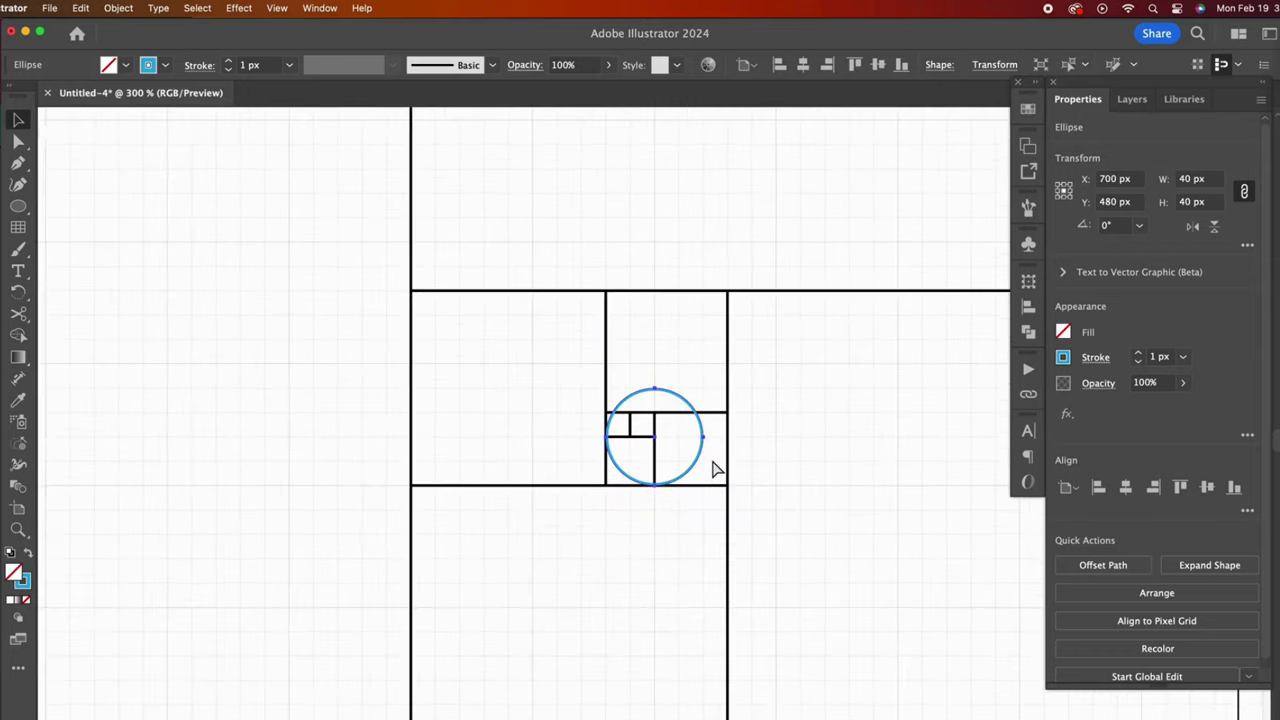
- Copy the circle, resize the copy to 60 px and place it around the smaller one
drag(712, 462, 868, 194)
key(super+equal)
click(1190, 179)
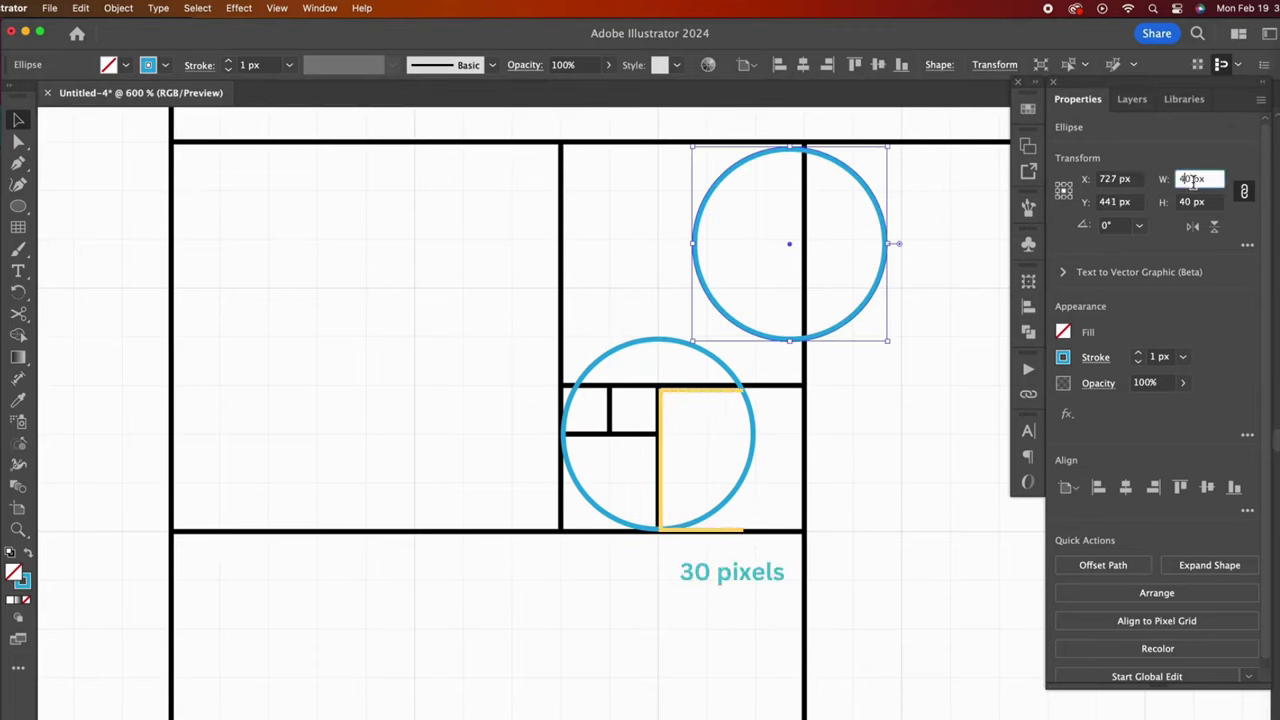
text(3)
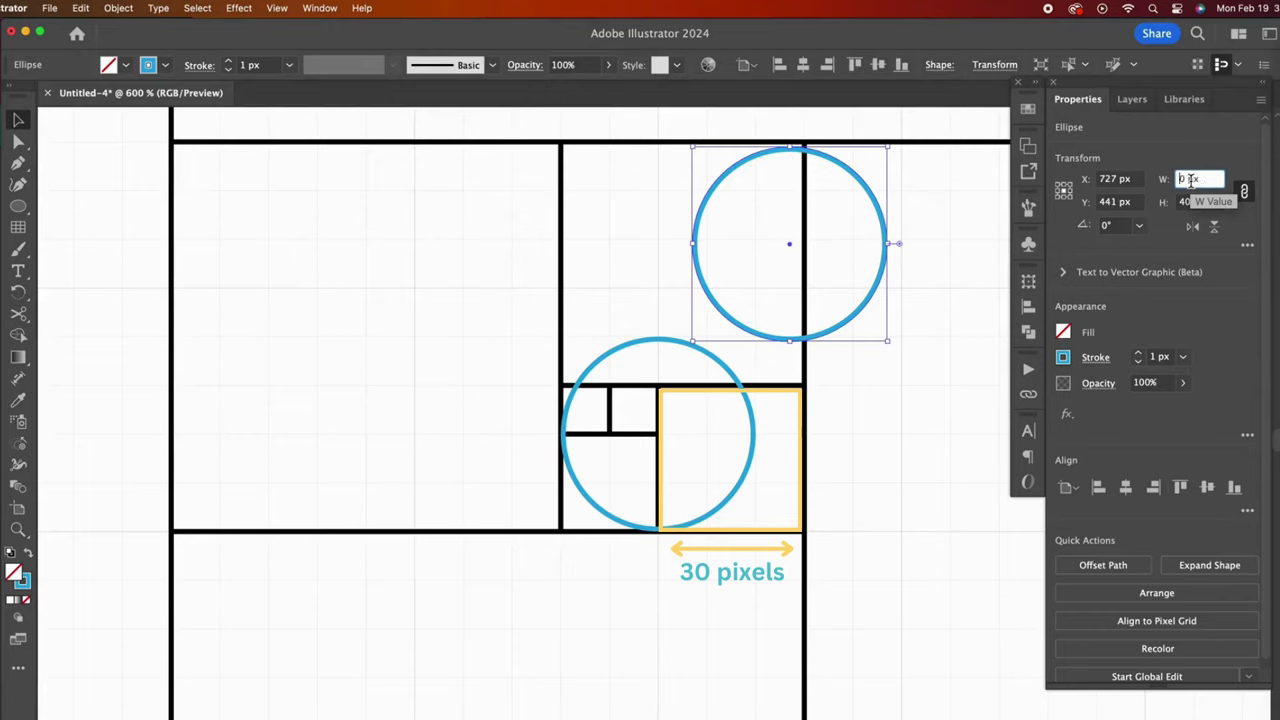
text(0)
key(Return)
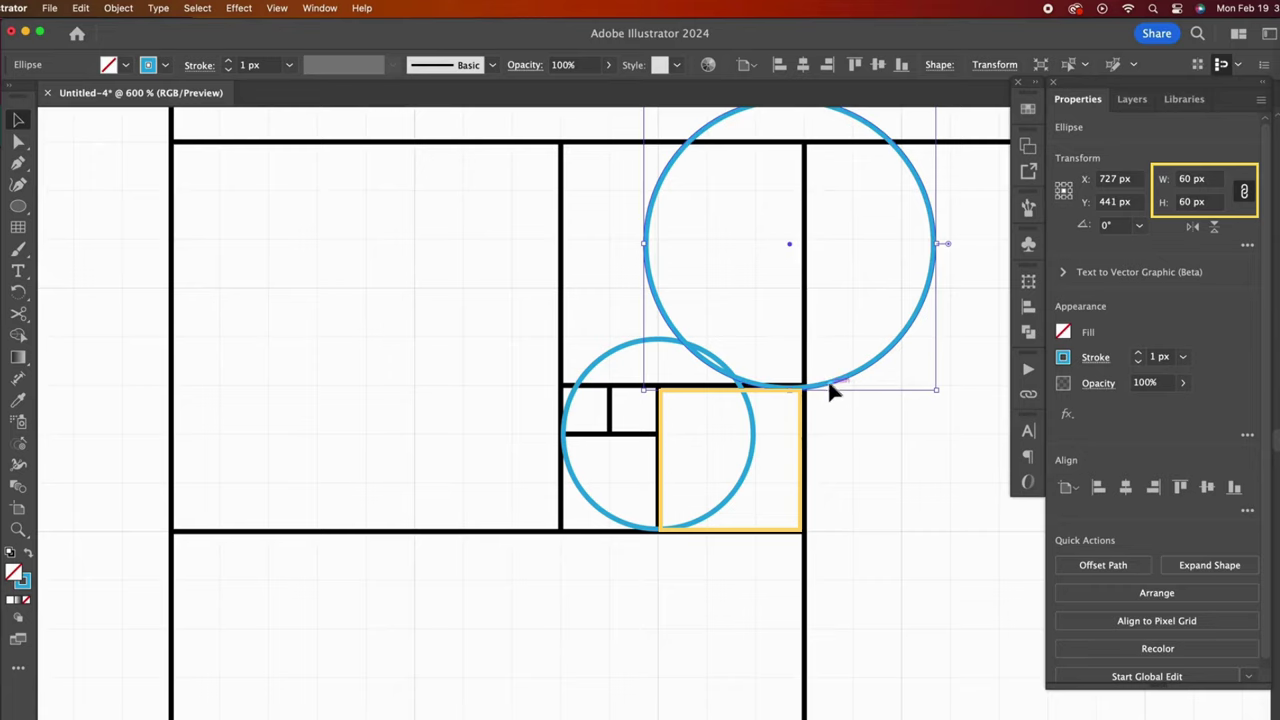
drag(830, 386, 704, 532)
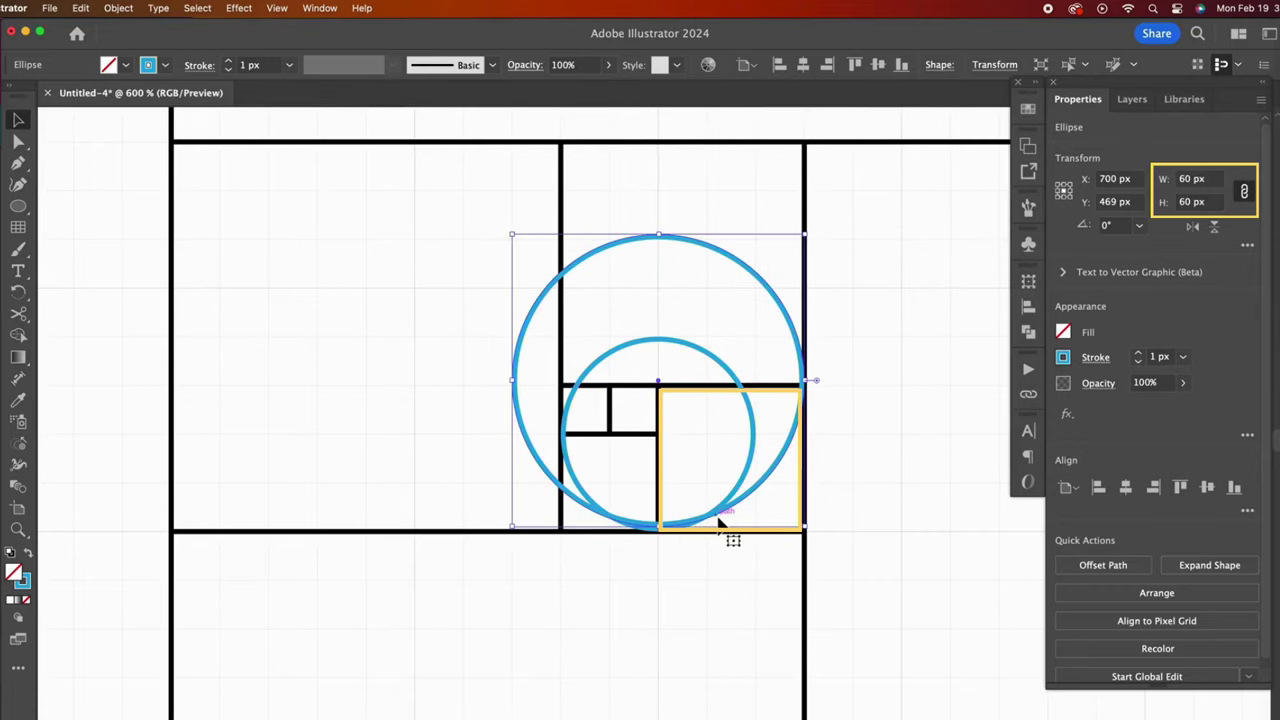
click(893, 686)
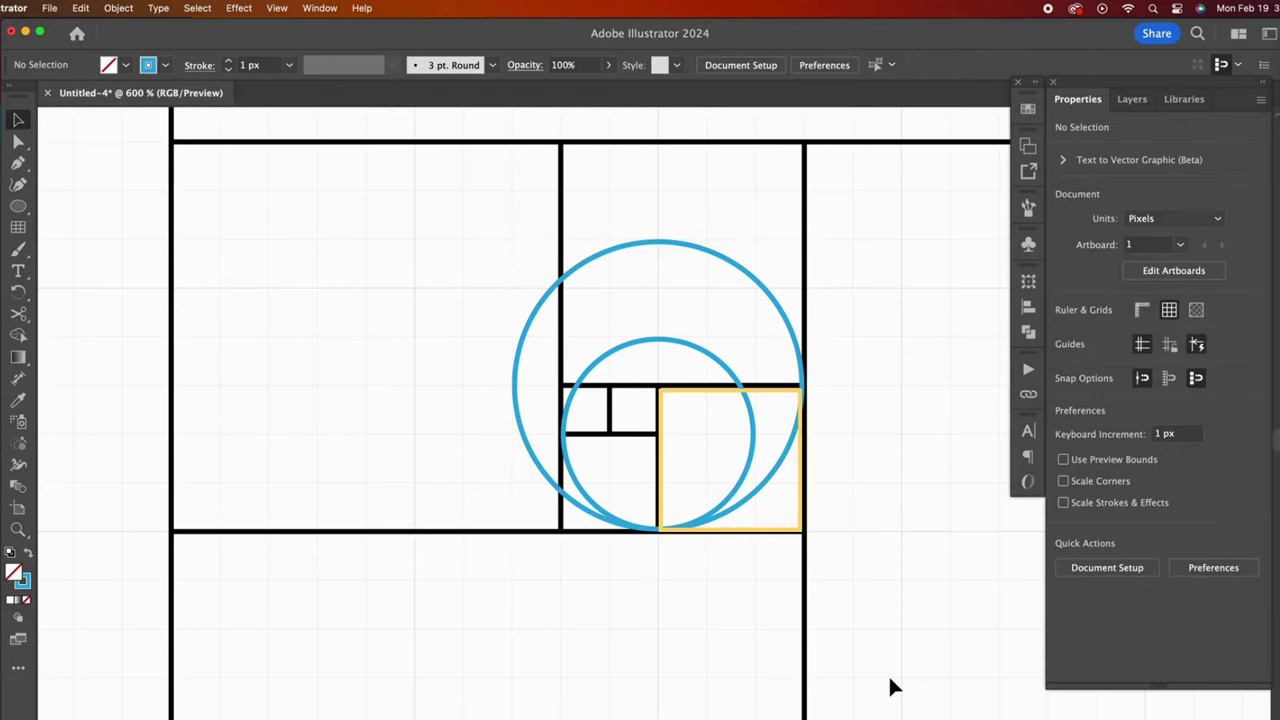
- Copy the 40 px circle, set its width to 100 px and fit it against the squares
click(750, 430)
drag(650, 338, 360, 302)
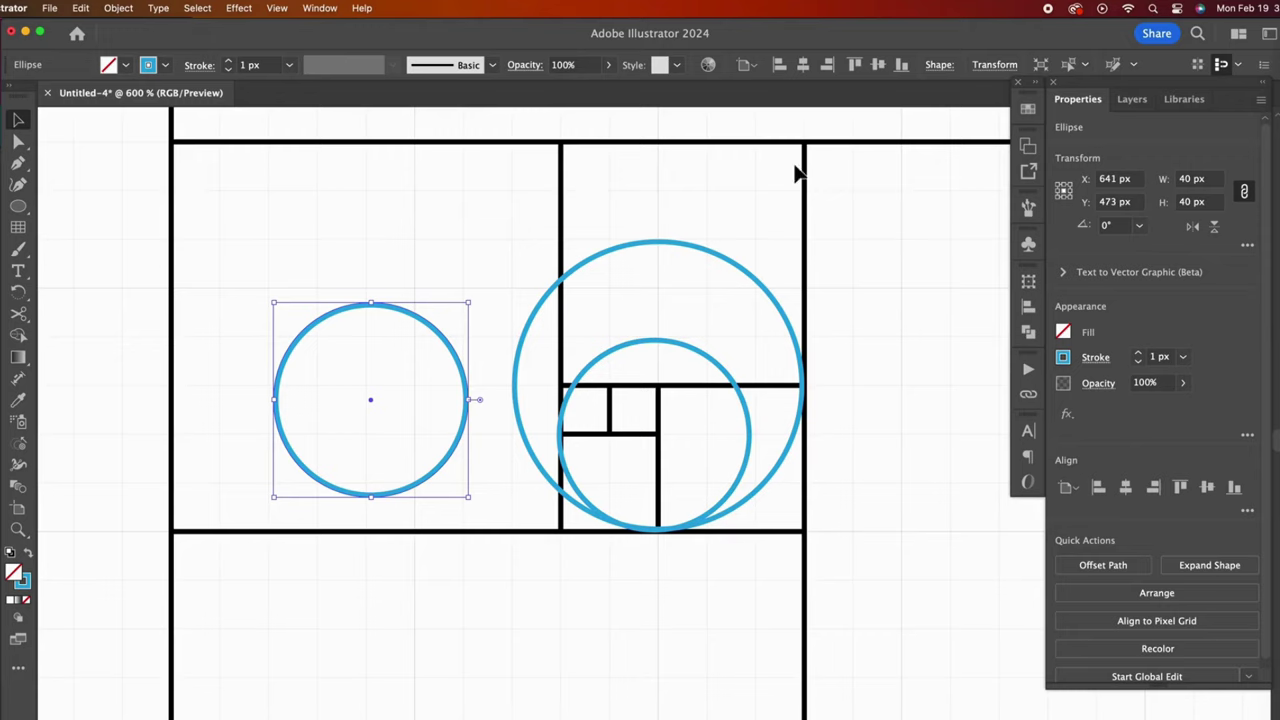
double_click(1185, 178)
text(100)
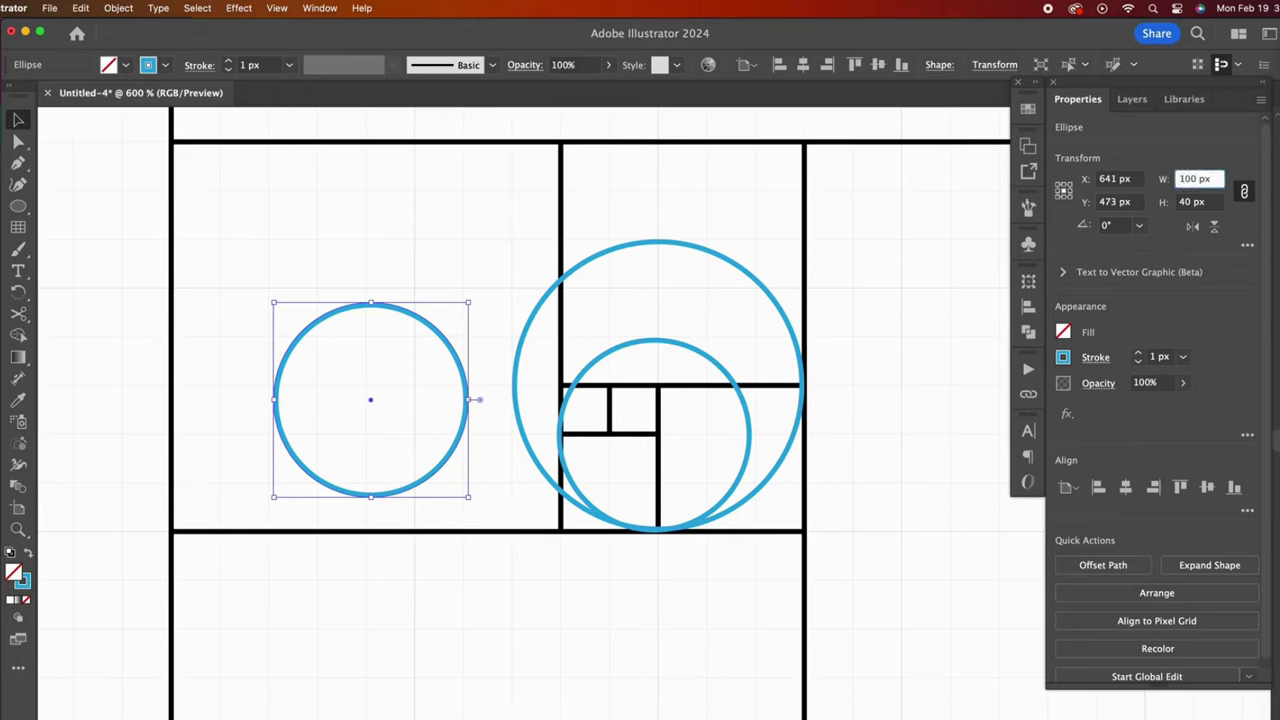
key(Return)
drag(451, 177, 646, 160)
click(919, 584)
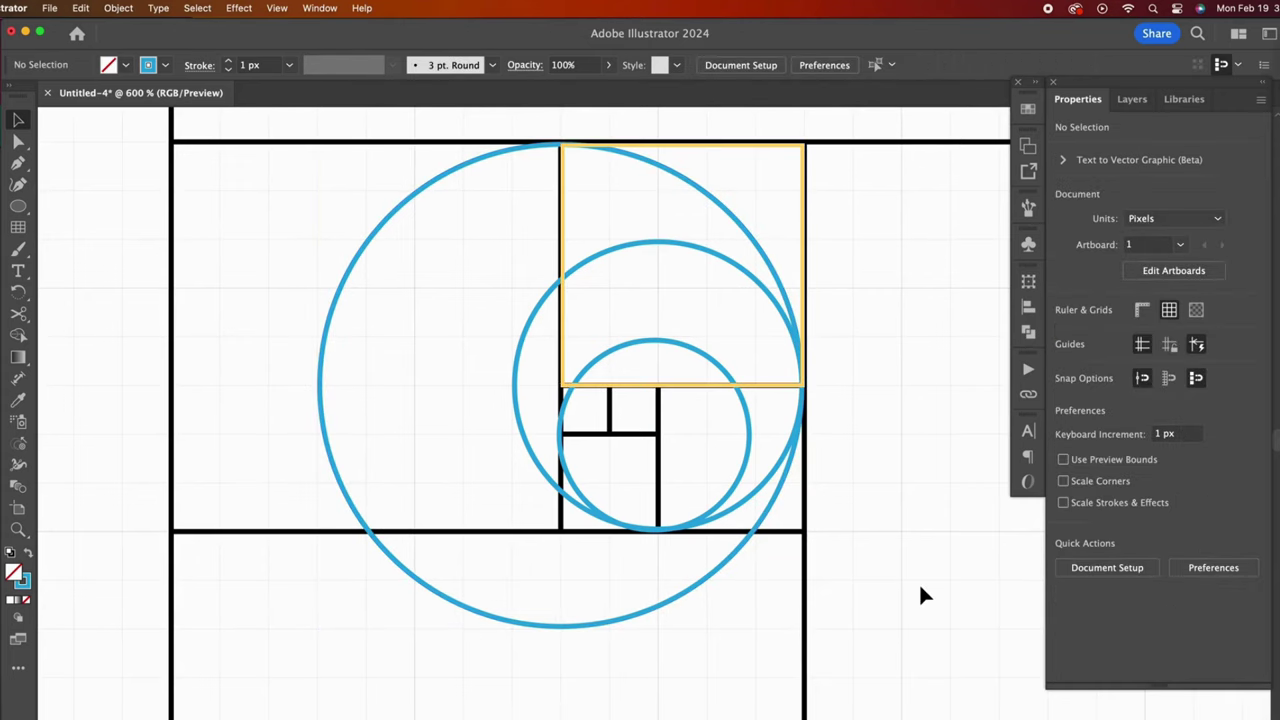
key(super+minus)
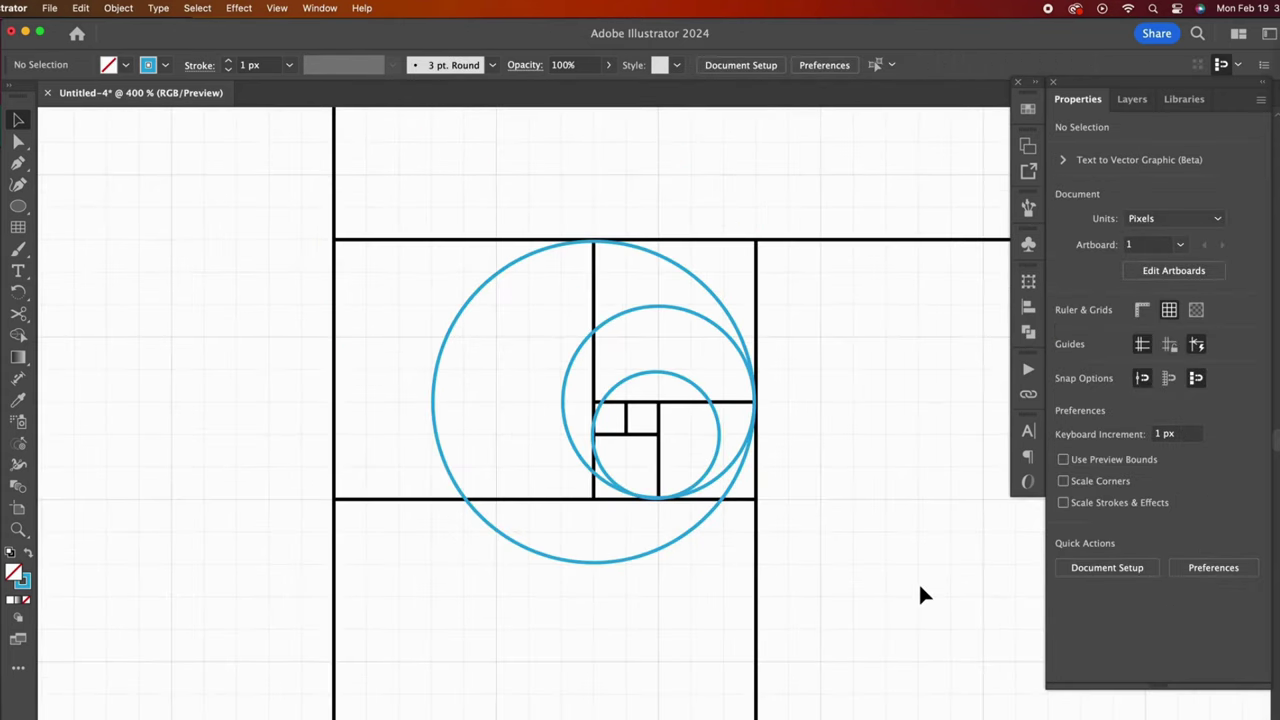
click(730, 441)
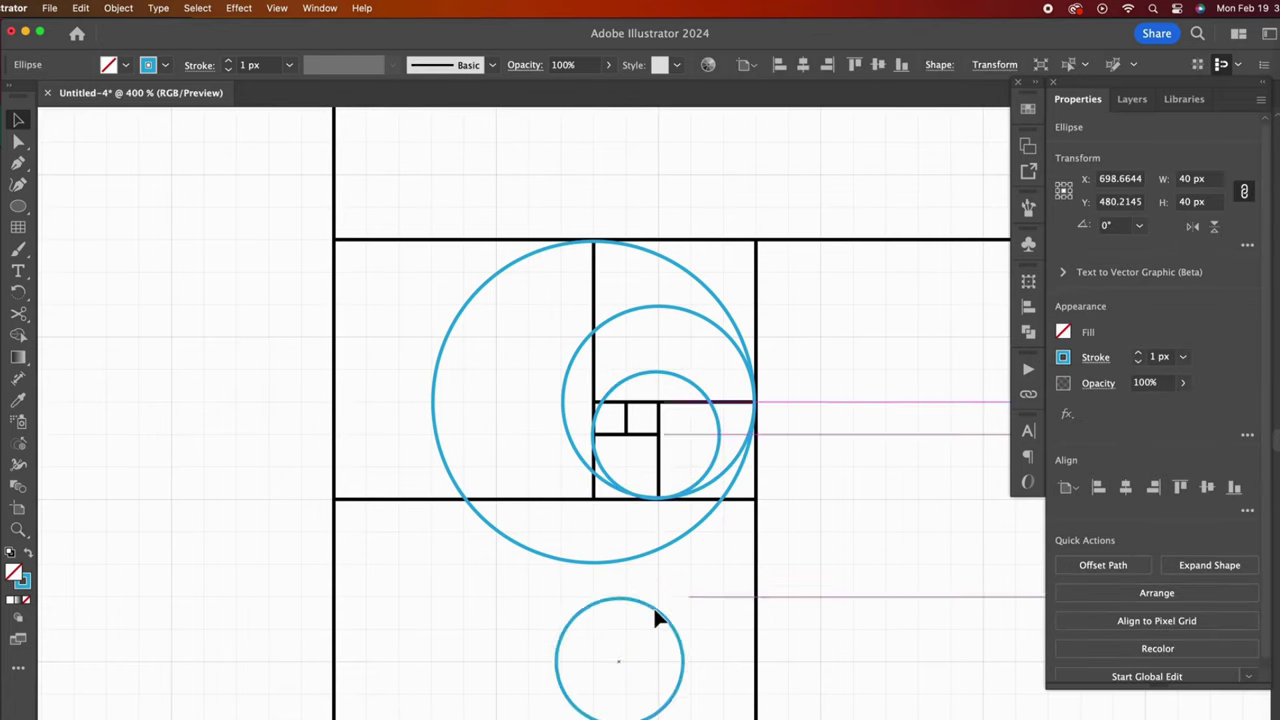
- Copy the 40 px circle, resize it to 160 px wide, and fit it against the squares
drag(657, 620, 657, 616)
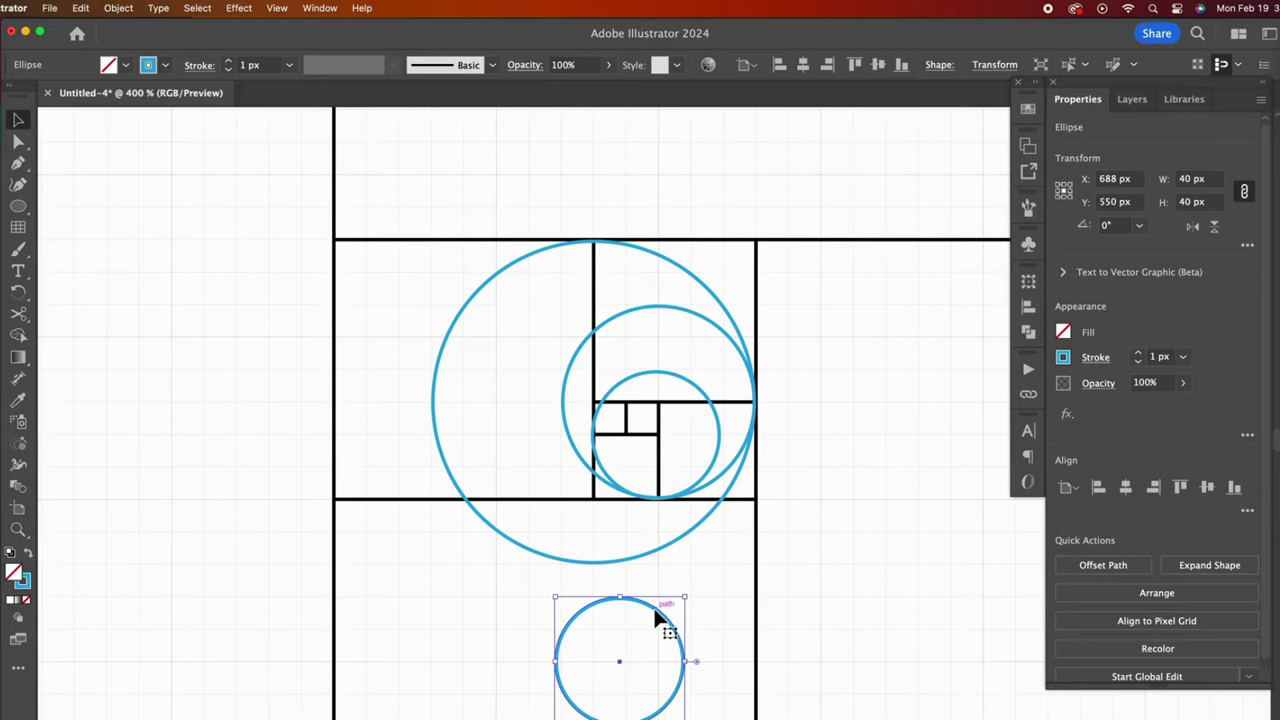
double_click(1190, 180)
text(160)
key(Return)
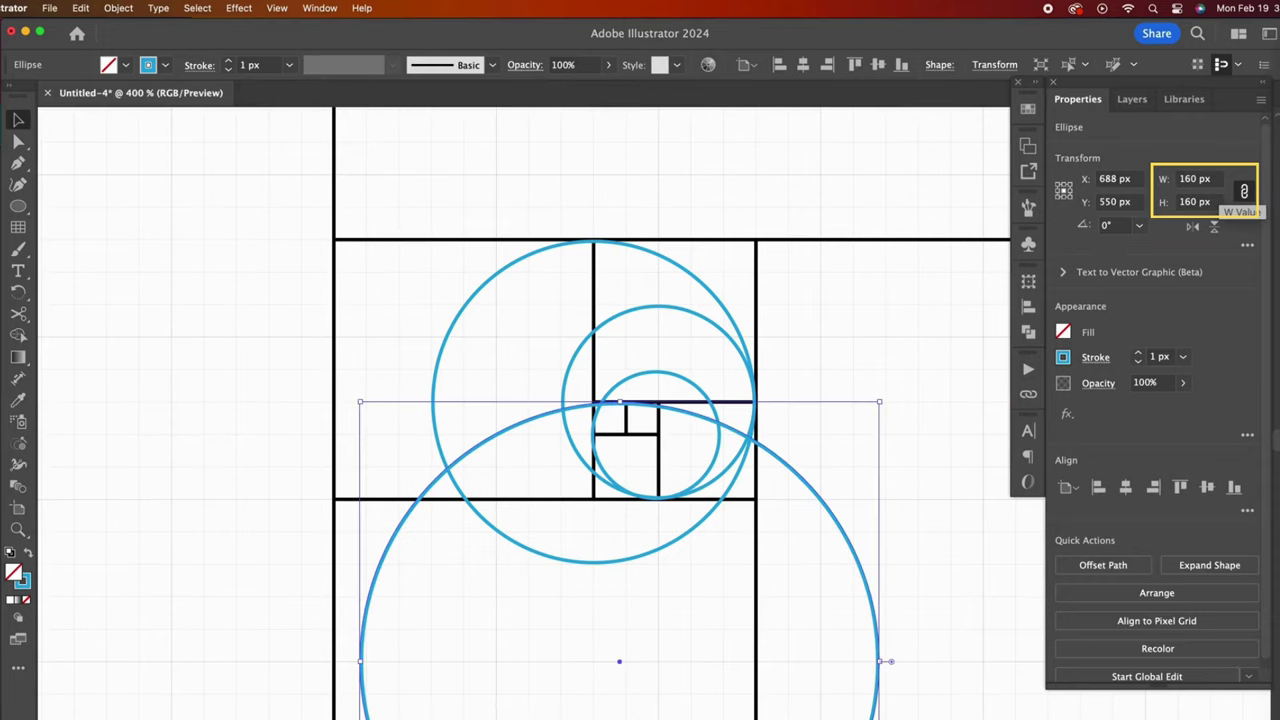
drag(814, 500, 785, 327)
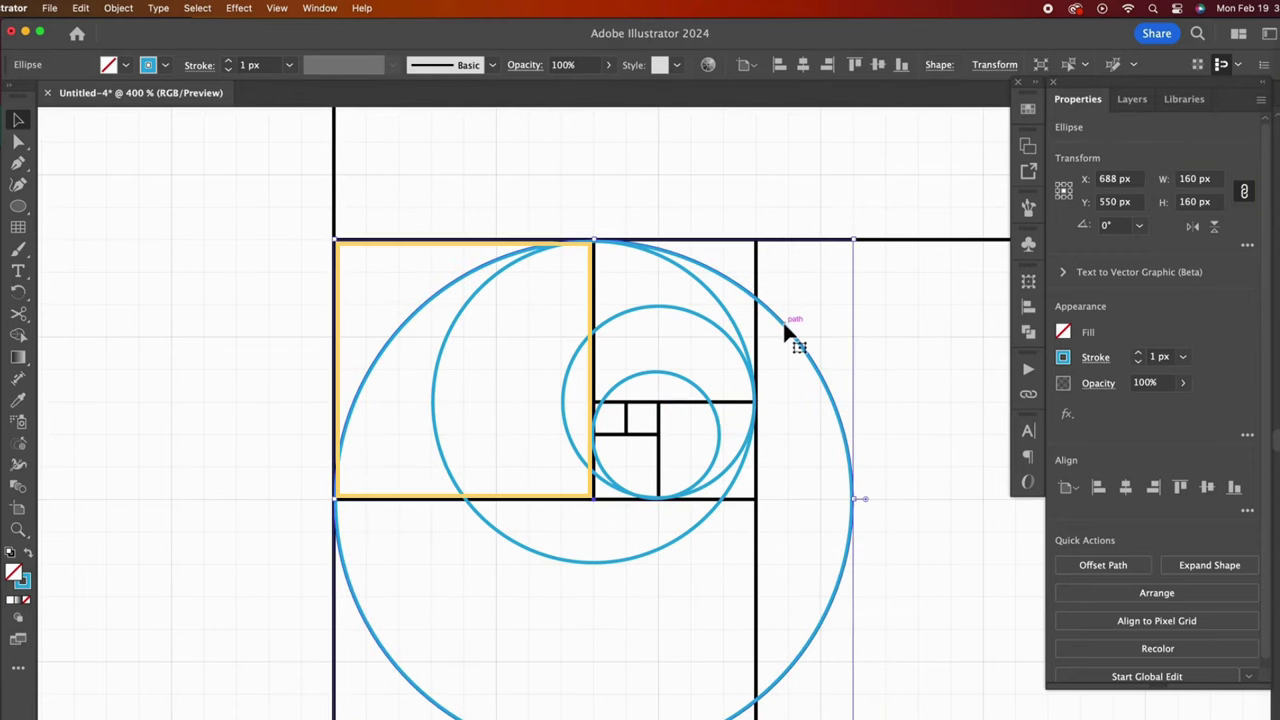
click(877, 330)
key(super+minus)
key(super+minus)
click(603, 505)
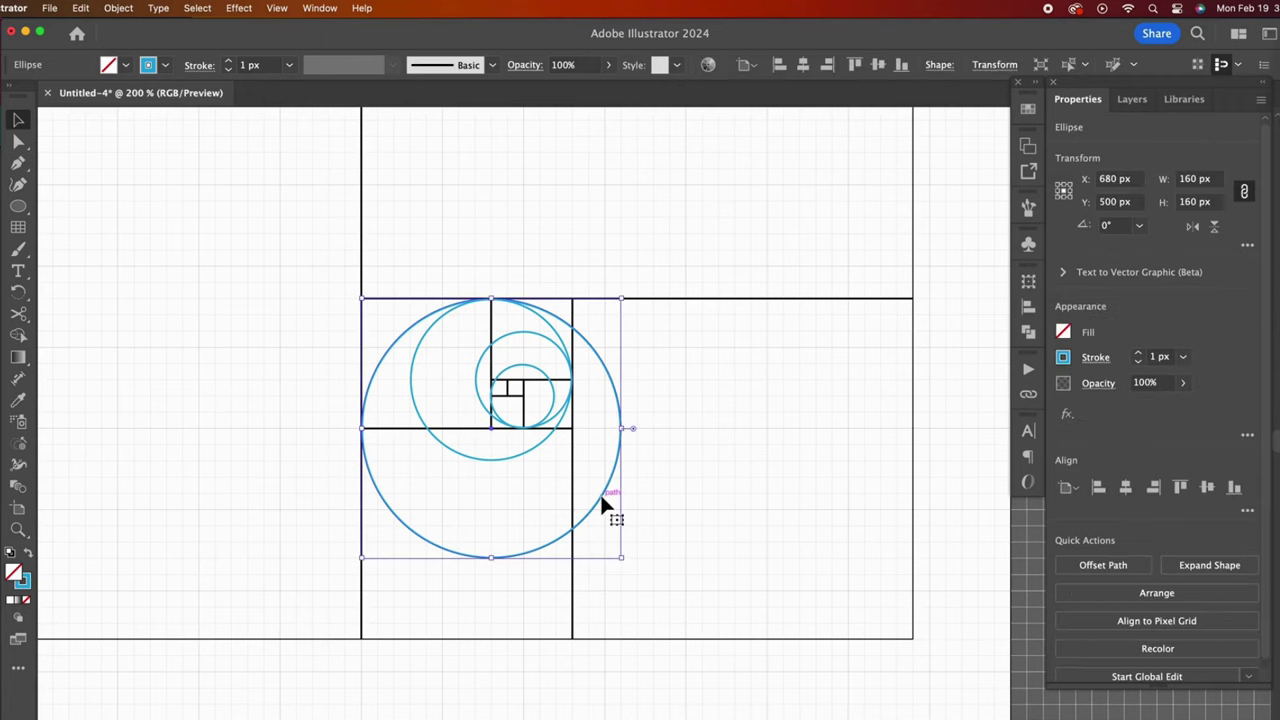
- Make a 260 px copy of the 160 px circle and fit it against the squares
drag(600, 492, 864, 537)
click(1210, 180)
text(260)
key(Return)
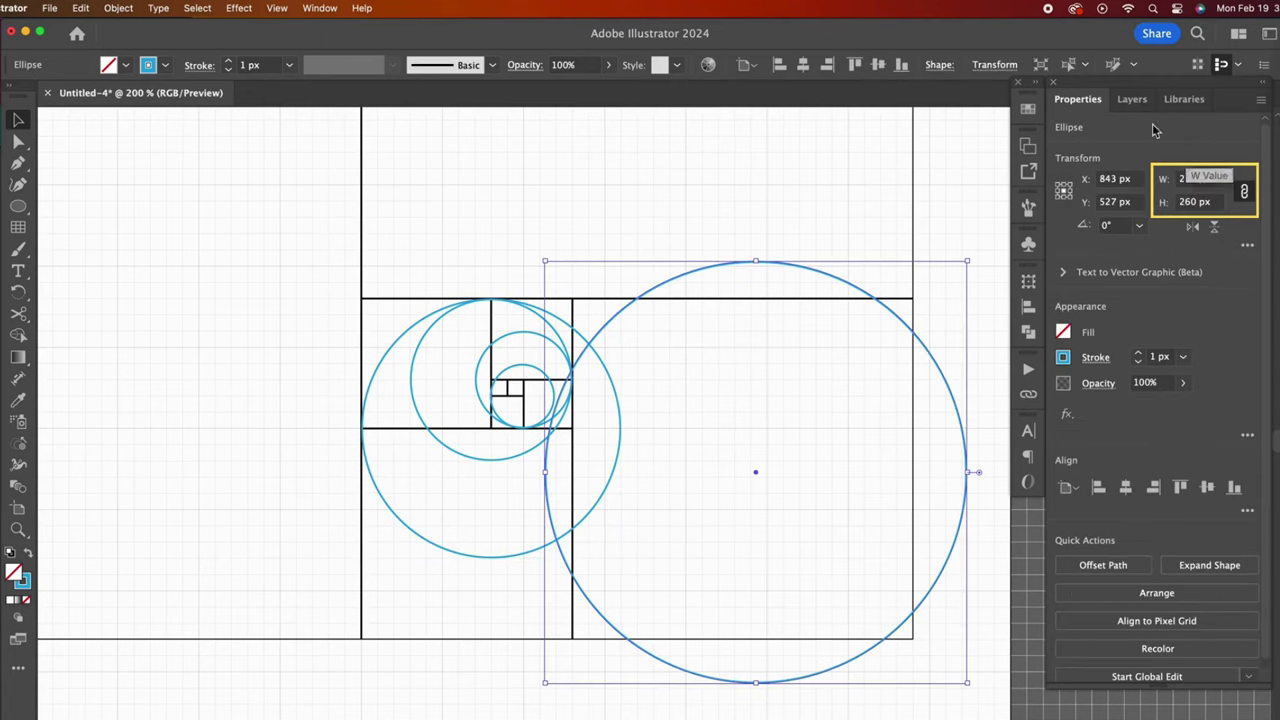
drag(958, 437, 781, 392)
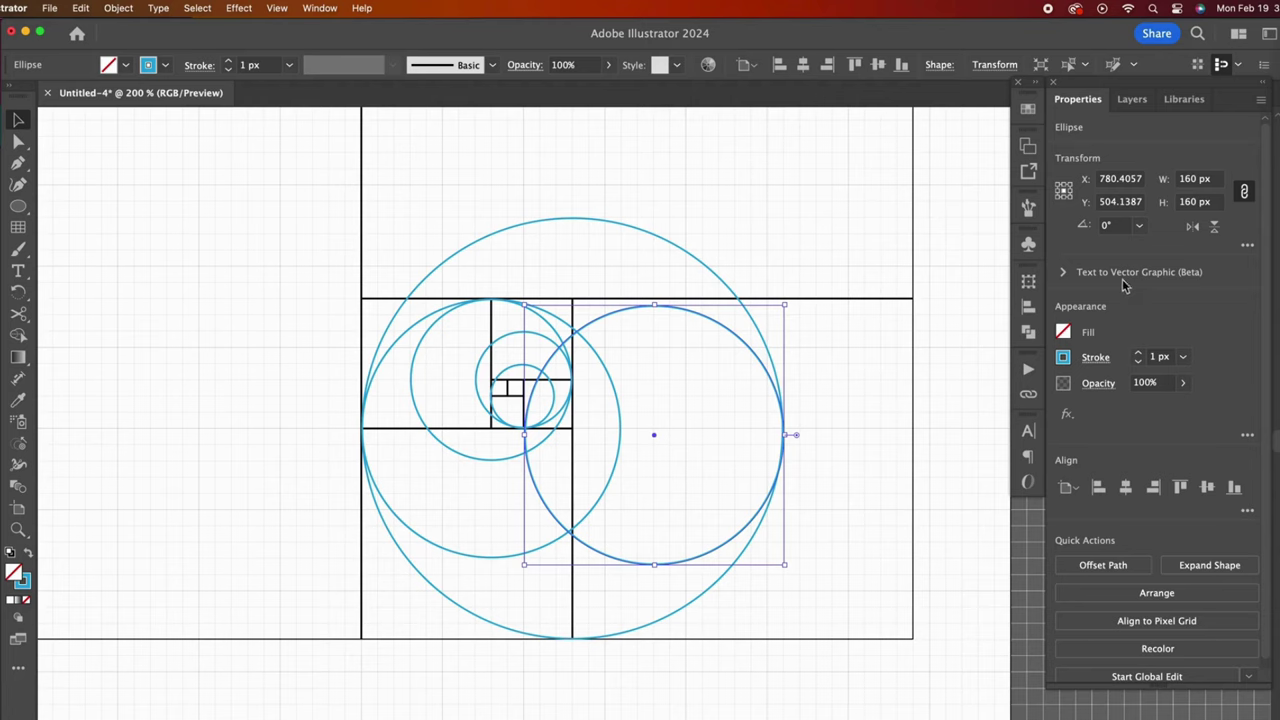
- Make a 420 px circle copy and move it into place on the spiral
double_click(1190, 178)
text(420)
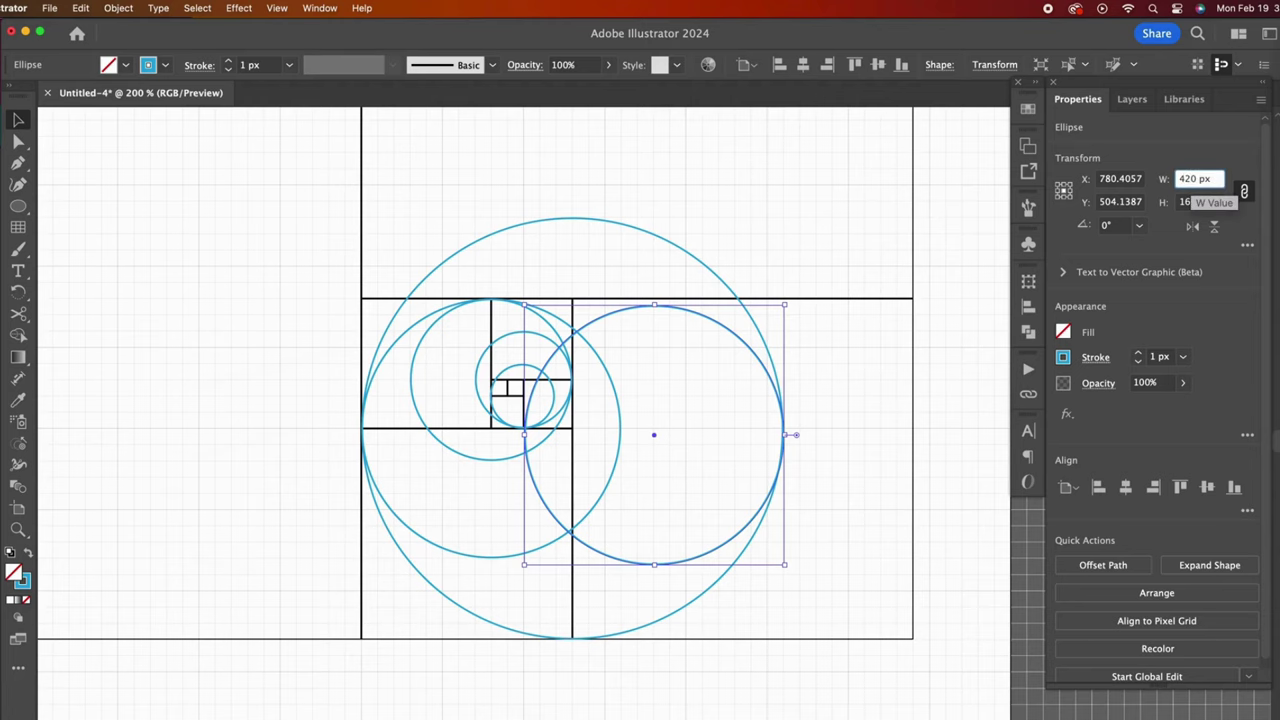
key(Return)
drag(877, 690, 803, 558)
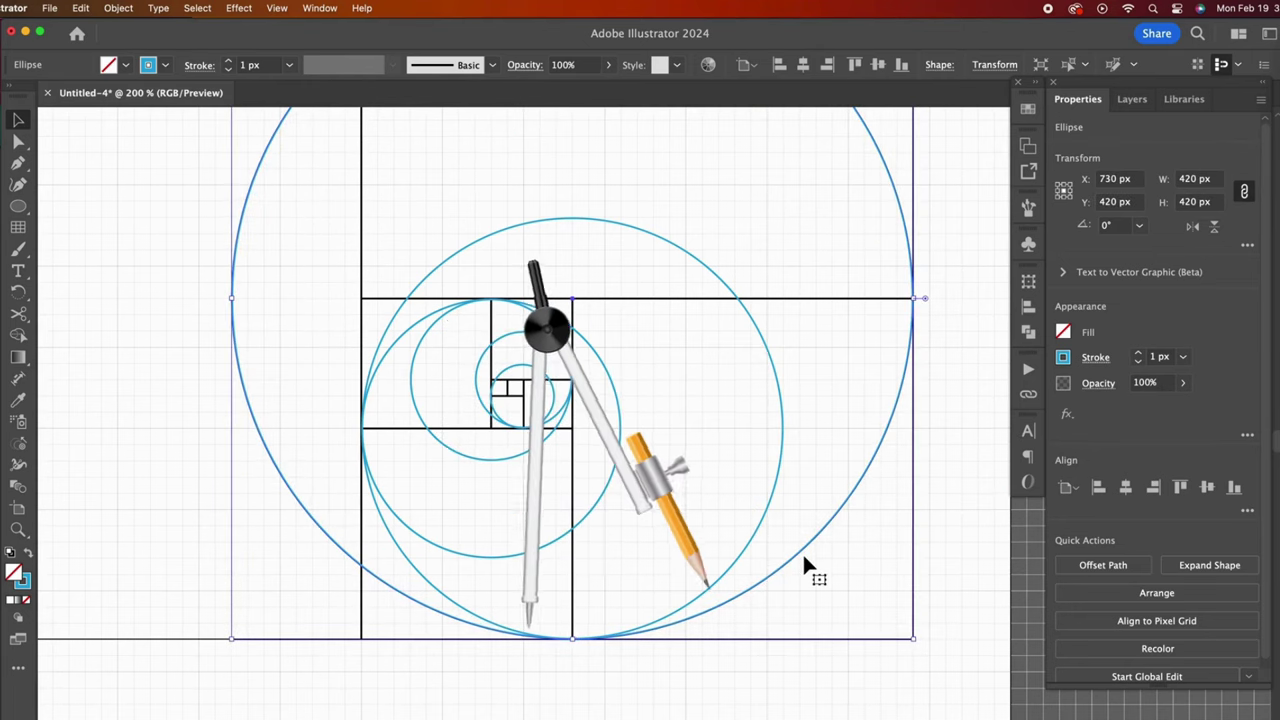
key(super+1)
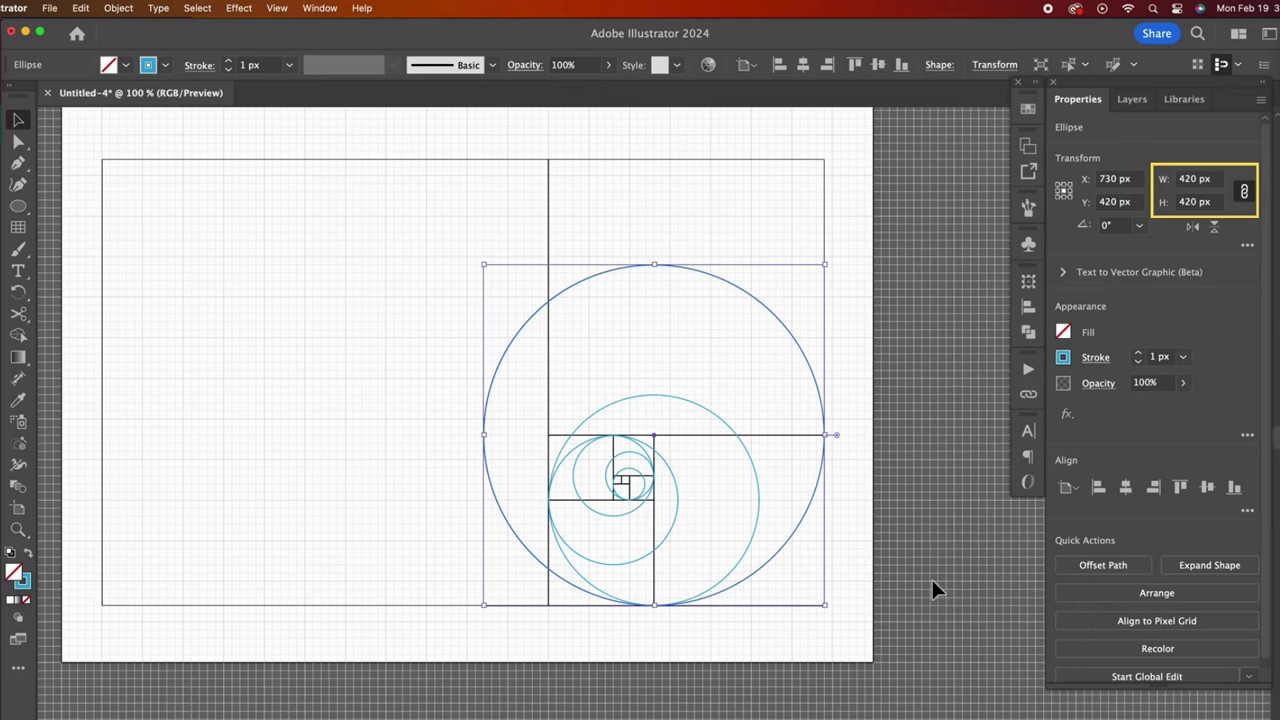
- Duplicate the 420 px circle as a 680 px circle fitted against the squares
key(super+c)
key(super+v)
click(1194, 178)
text(680)
key(Return)
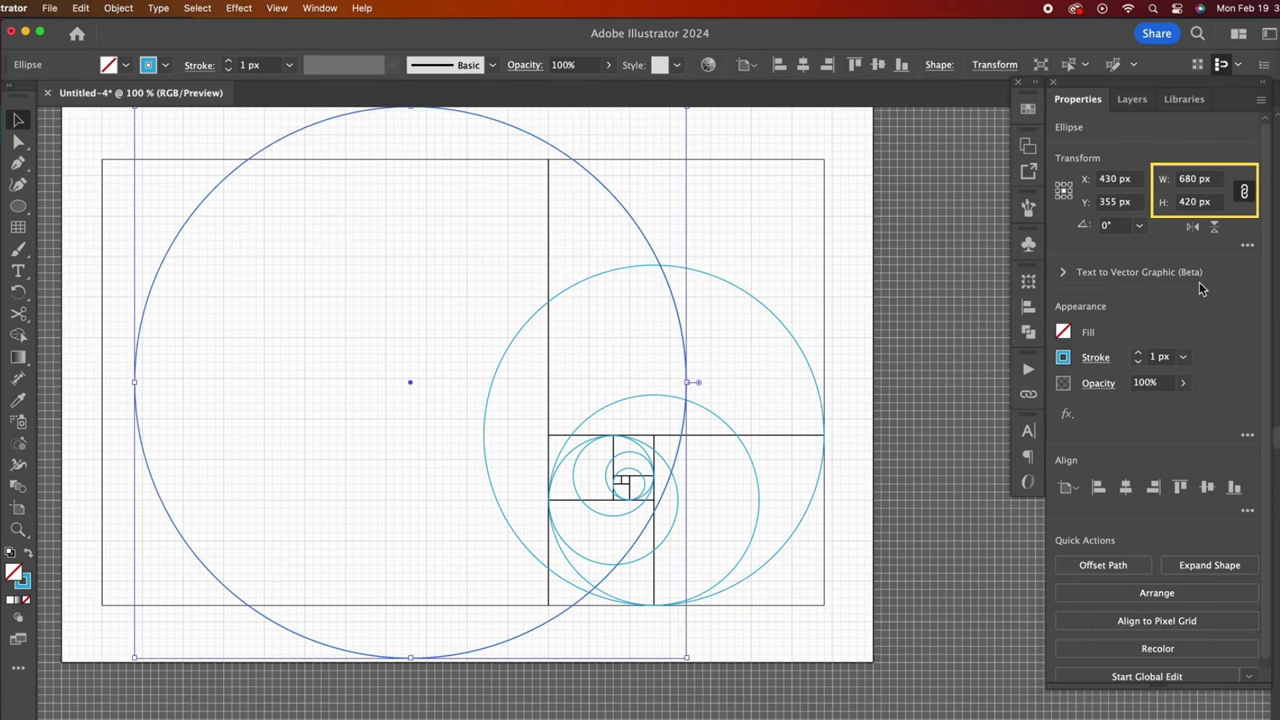
drag(634, 229, 771, 283)
- Paste another circle copy and set its width to 1100 px
key(super+v)
click(1194, 178)
text(1100)
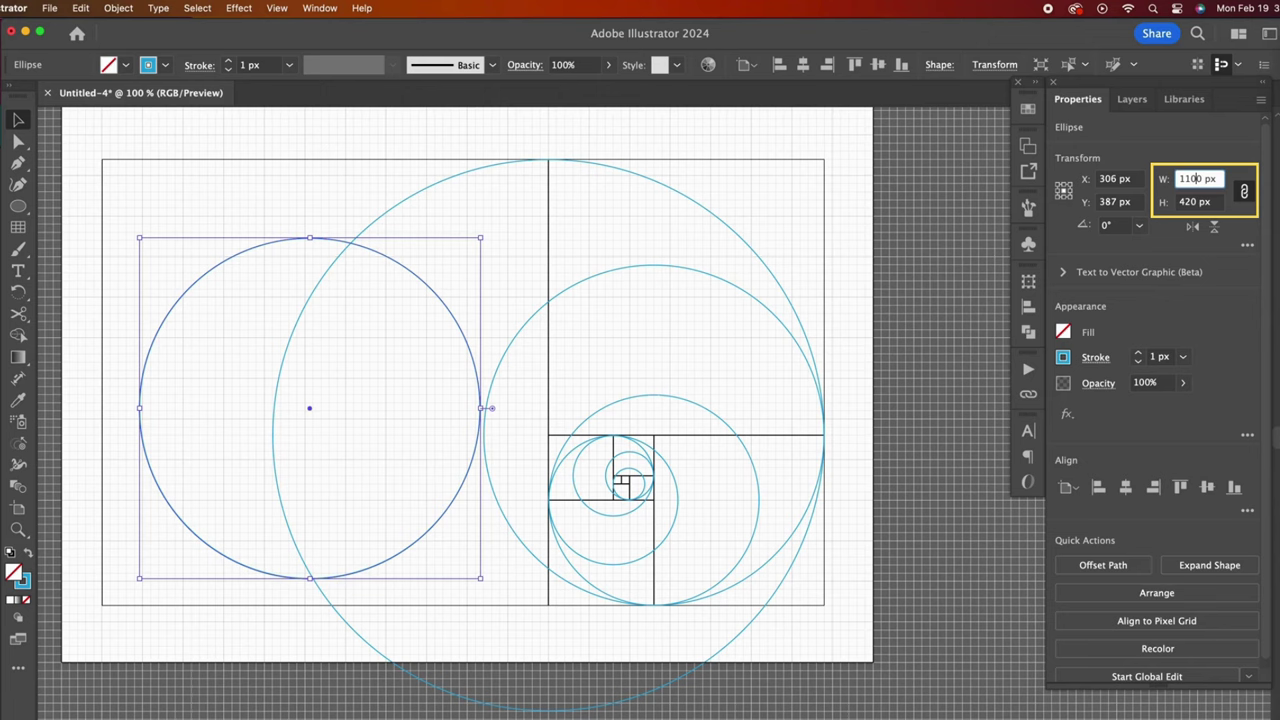
key(Return)
key(super+minus)
key(super+minus)
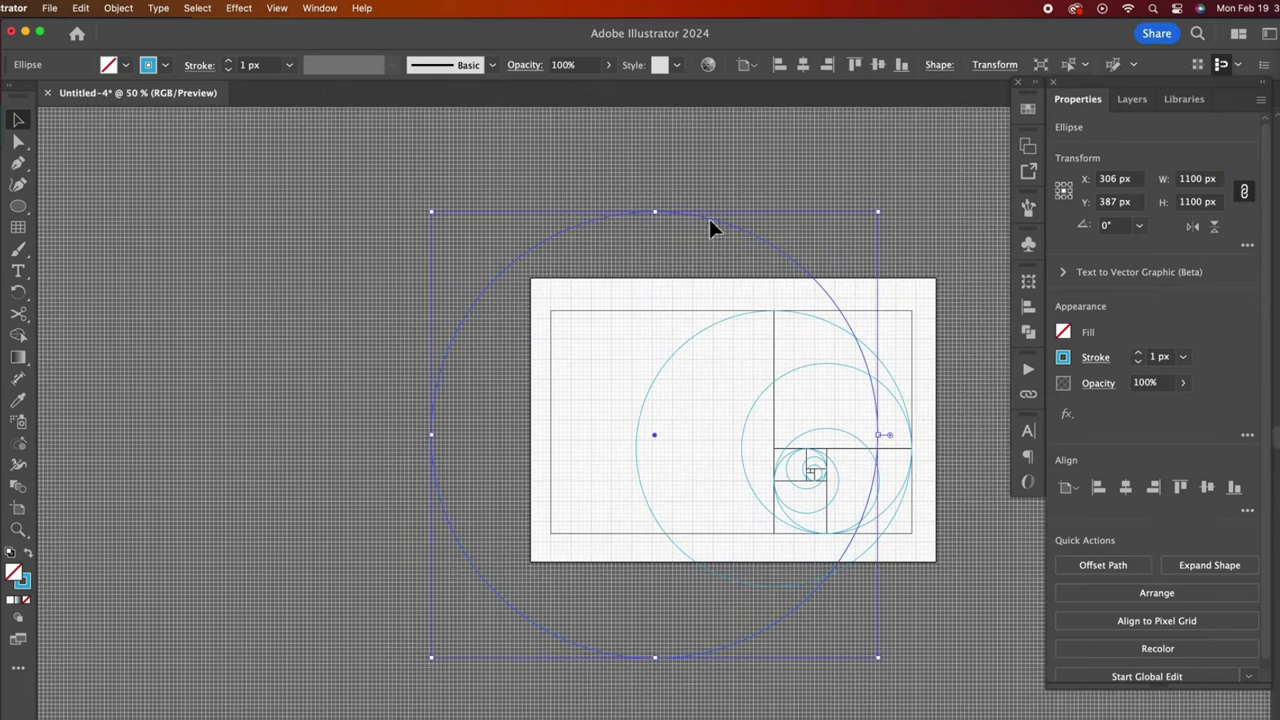
- Move the 1100 px circle onto the spiral and show the squares layer again
drag(572, 238, 689, 337)
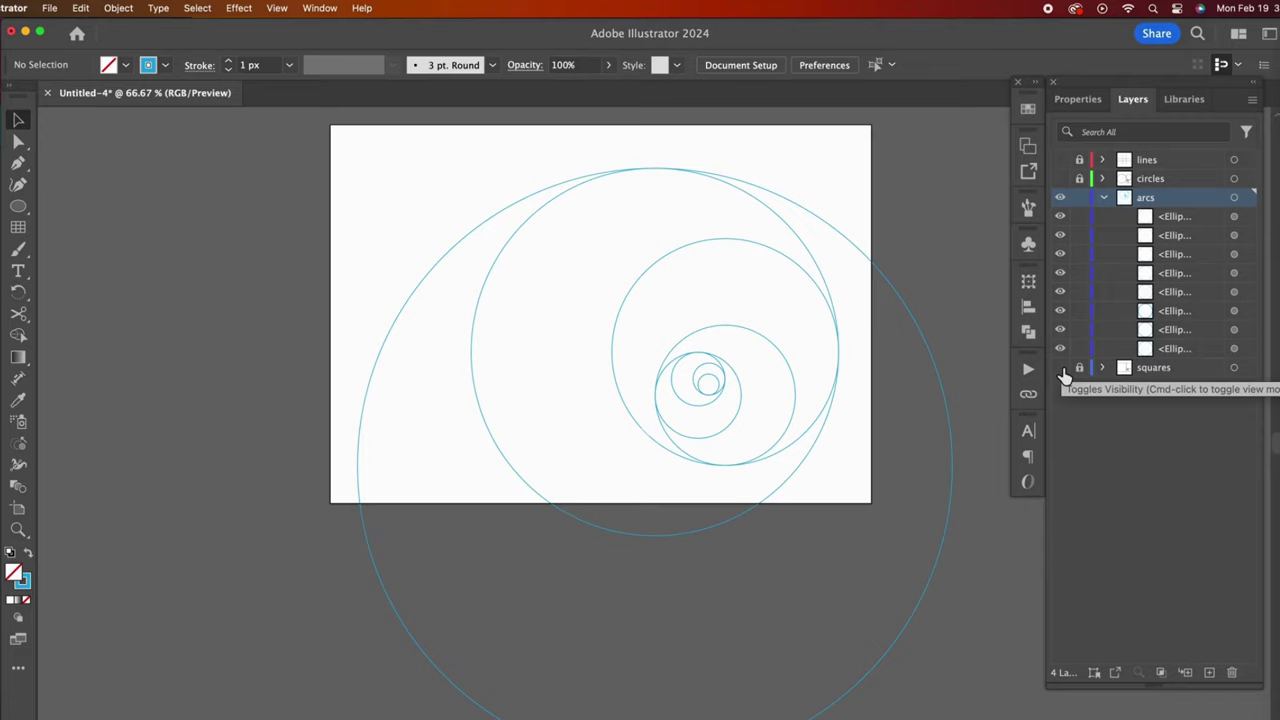
click(1061, 368)
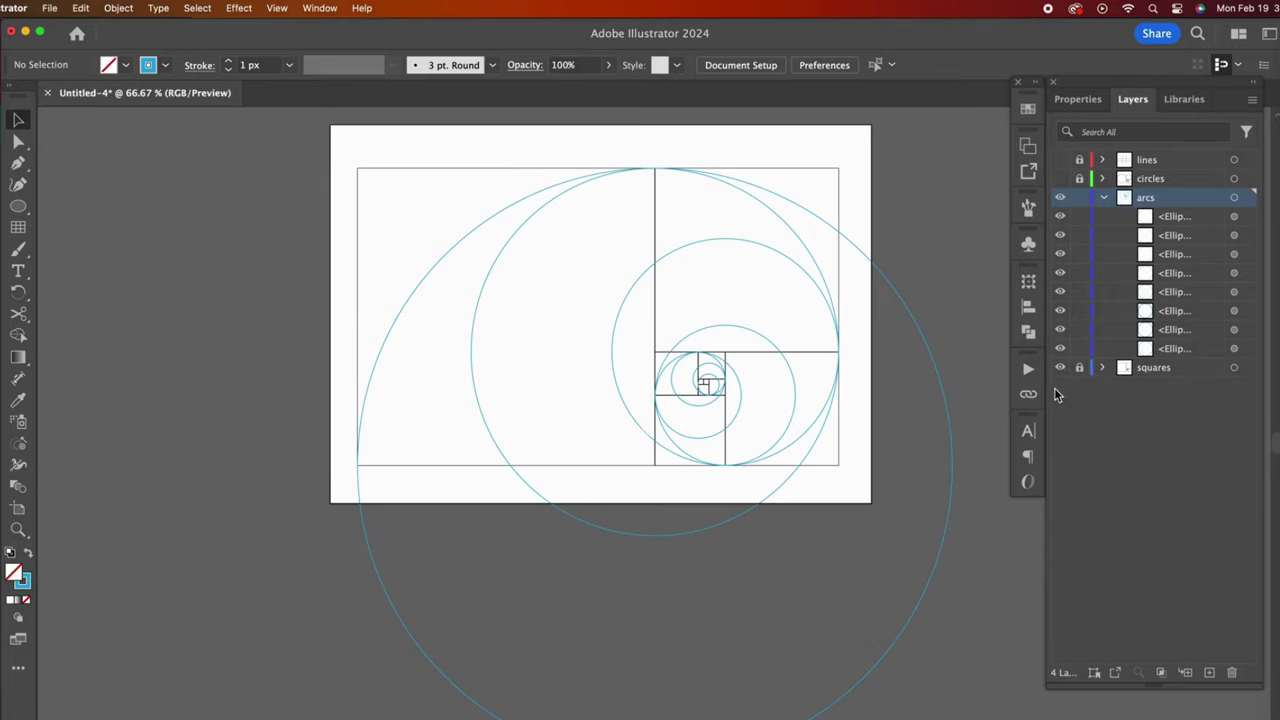
key(super+1)
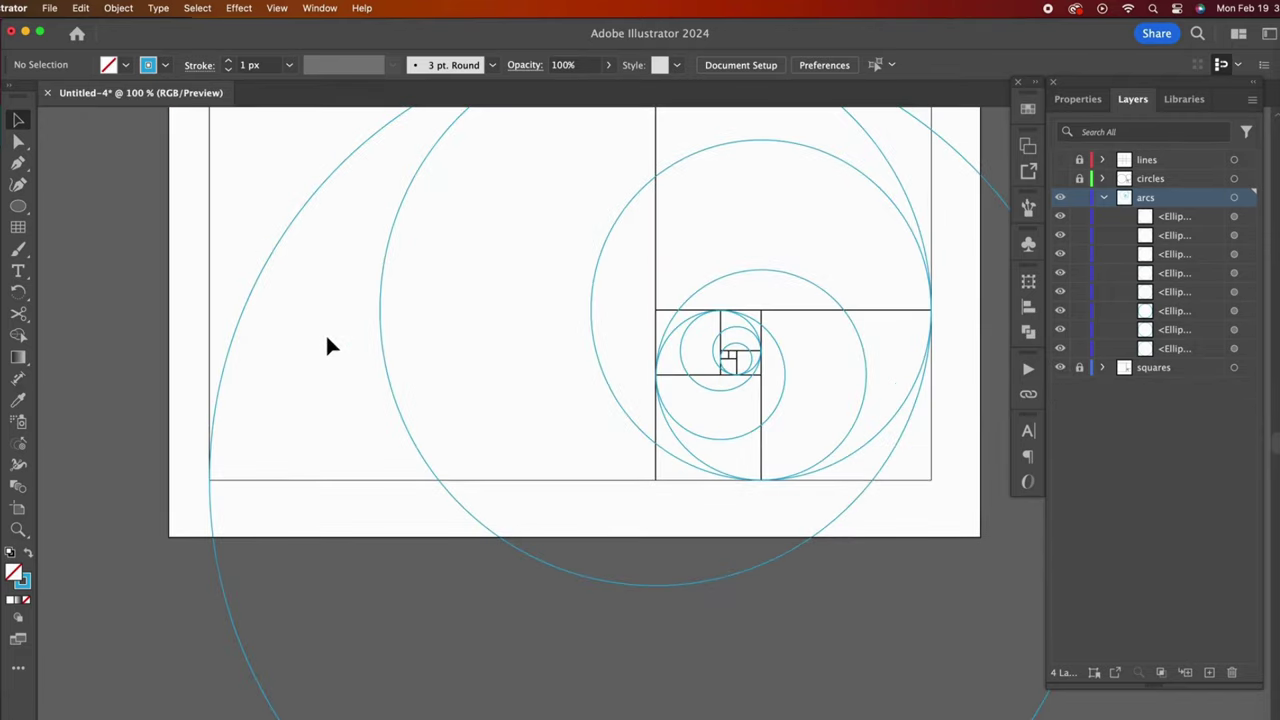
scroll(325, 333, up, 5)
scroll(325, 333, left, 4)
- Cut the outer circle at the bottom-left corner and top point, then delete the leftover arc
click(391, 397)
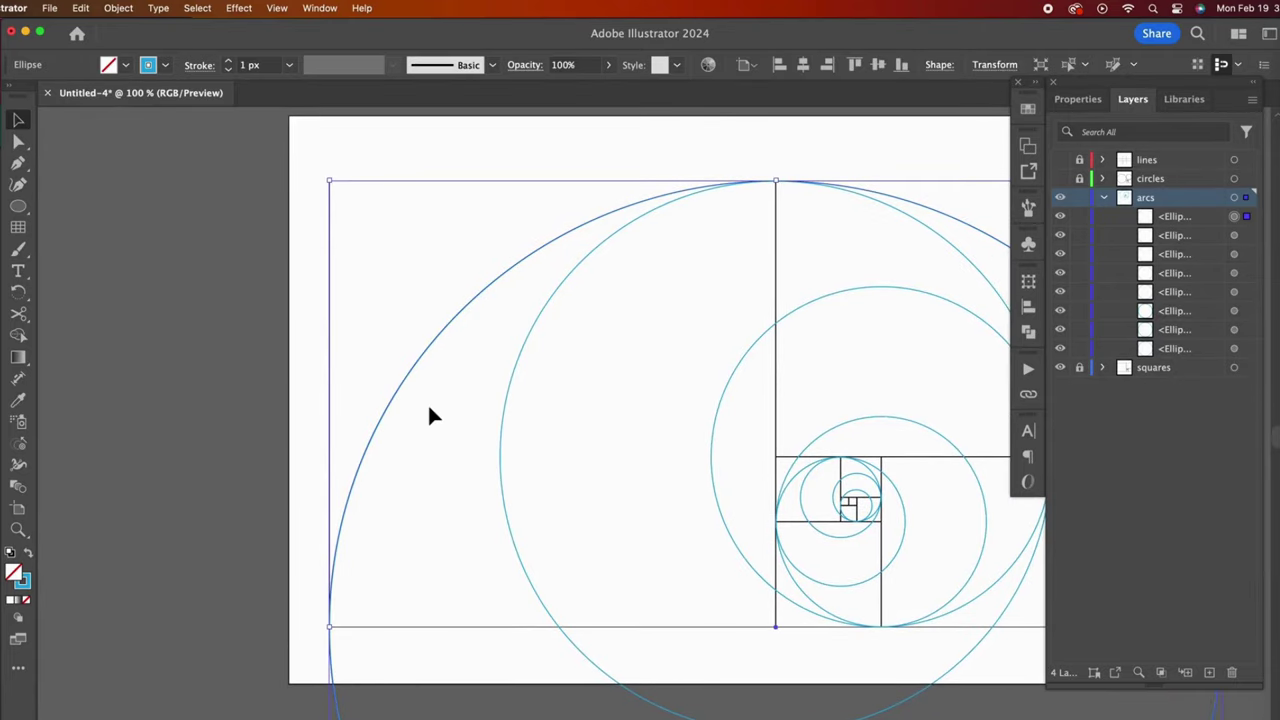
key(shift+super+a)
click(18, 316)
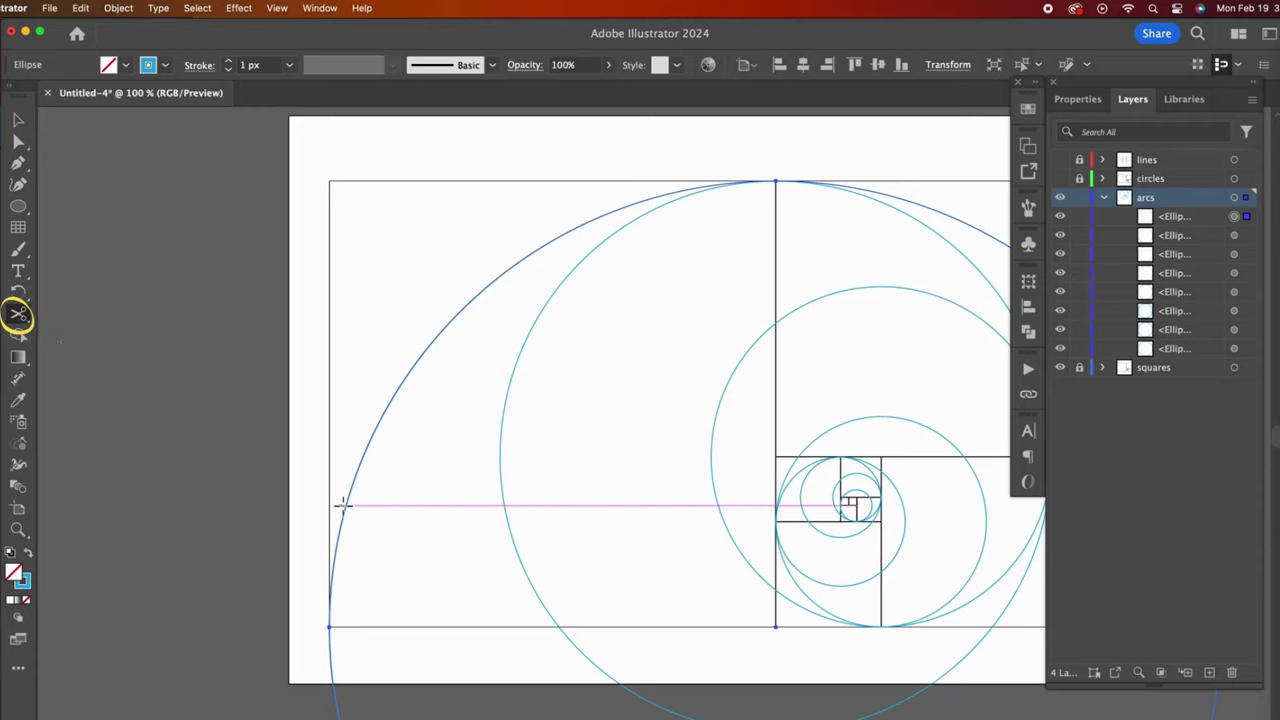
click(329, 627)
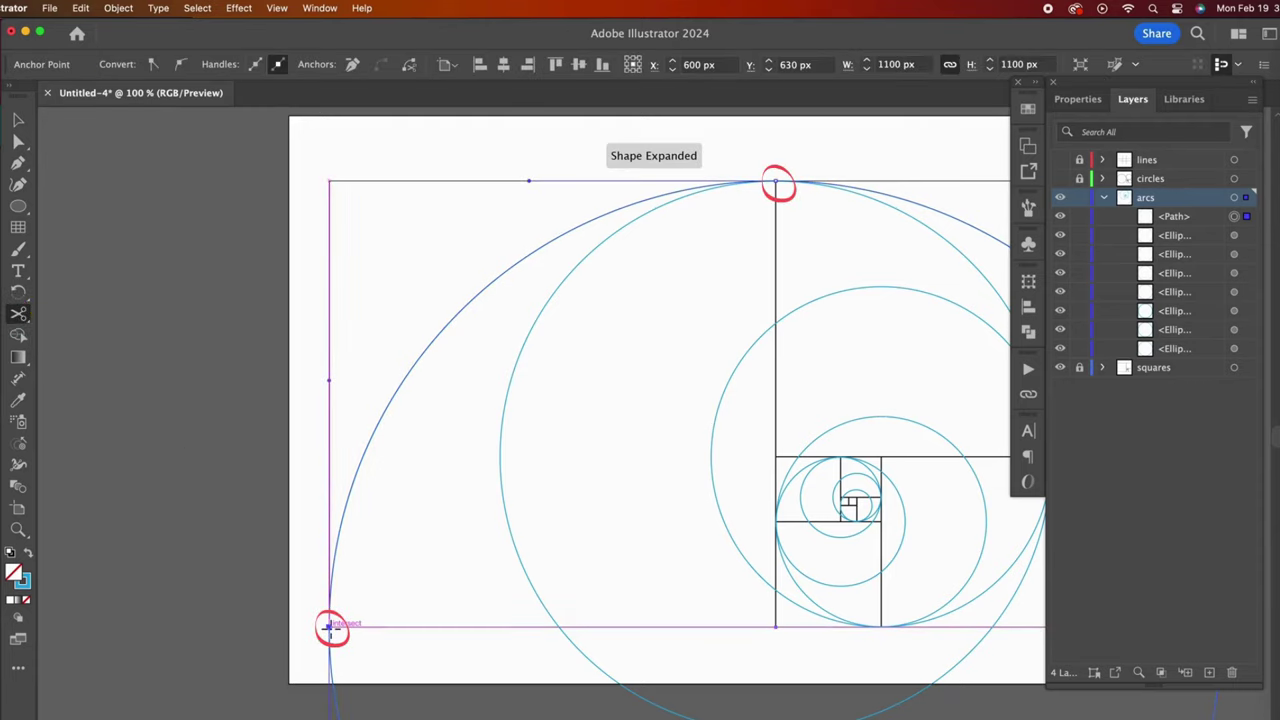
click(776, 181)
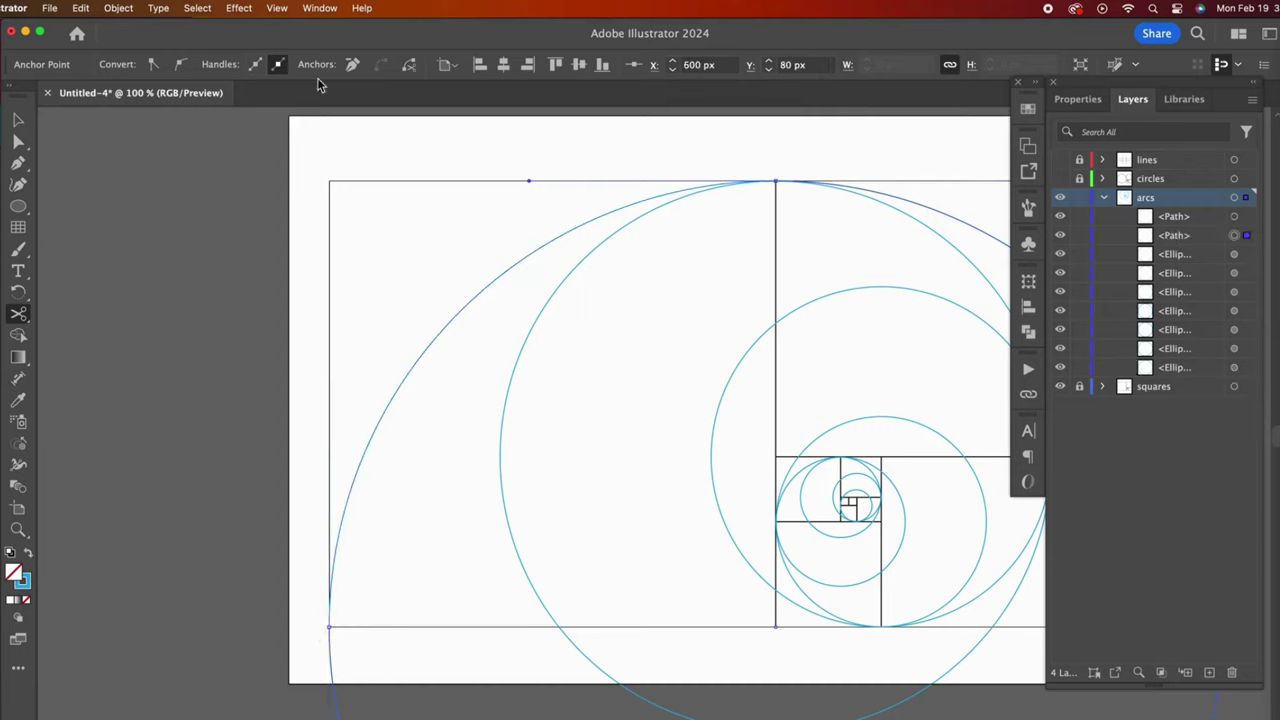
click(18, 120)
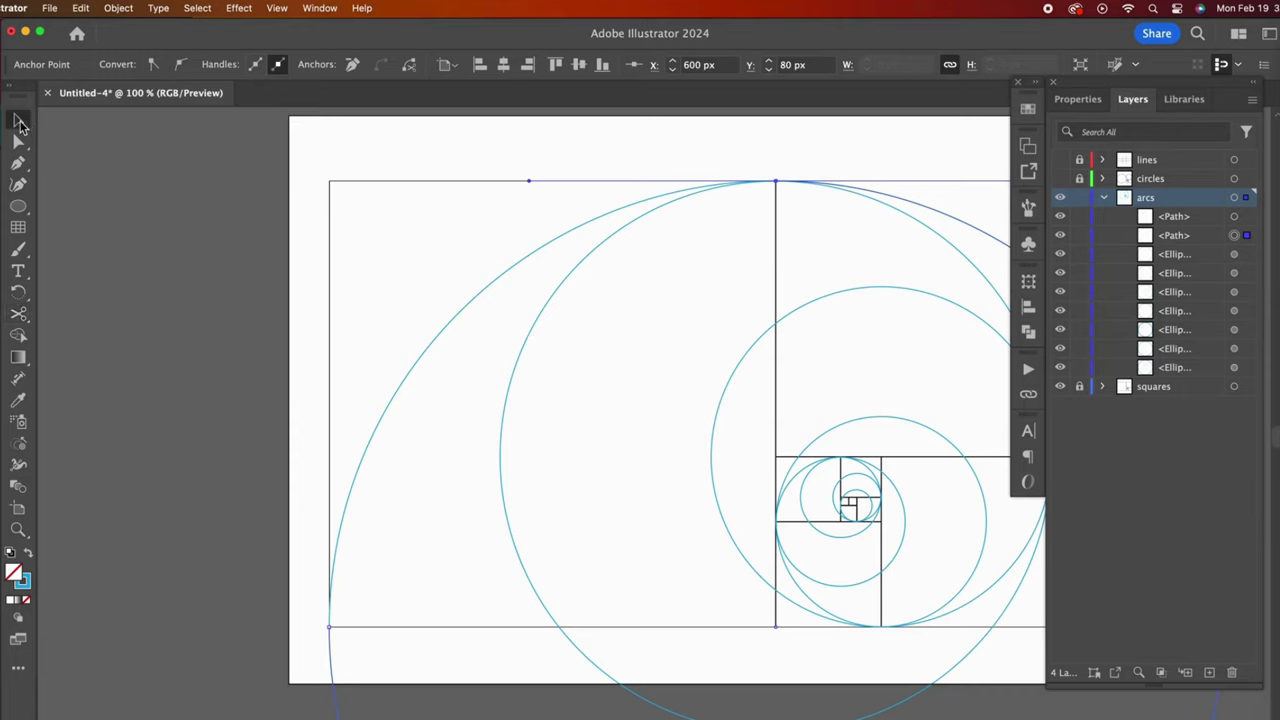
click(337, 707)
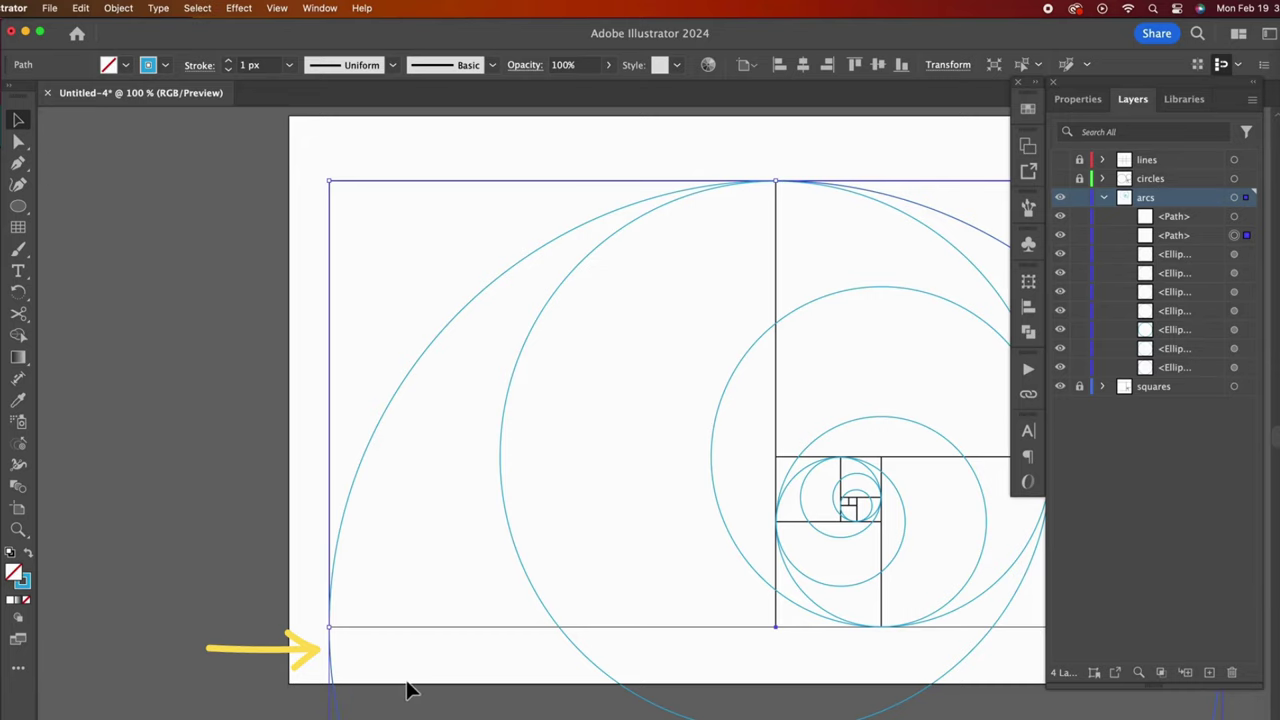
key(Delete)
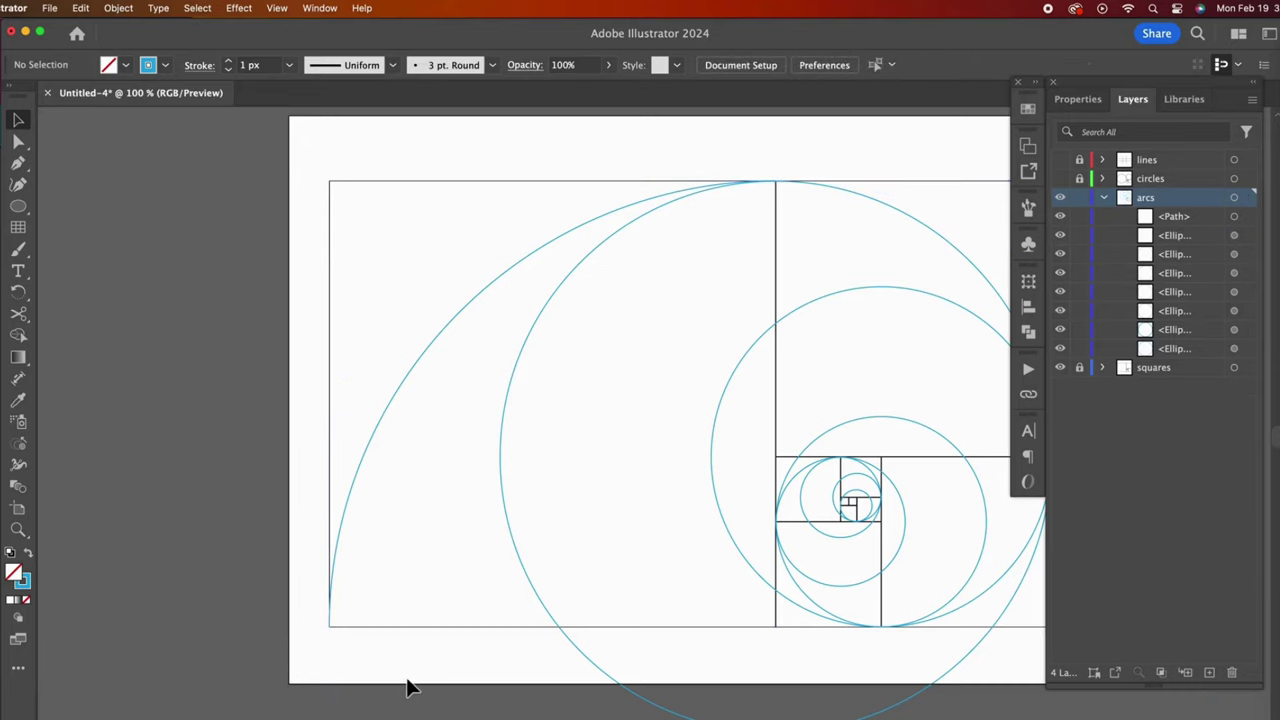
- Cut the next large circle at its top and right points and delete the lower arc
drag(408, 686, 200, 686)
click(766, 286)
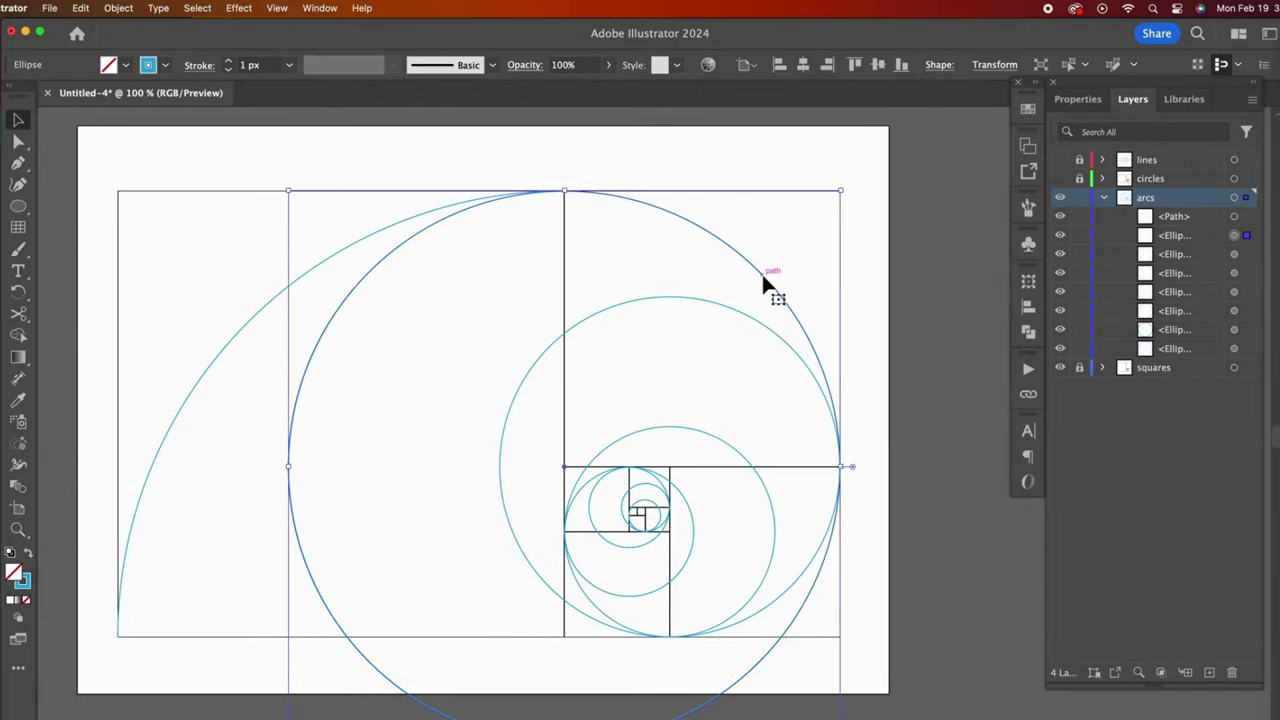
key(c)
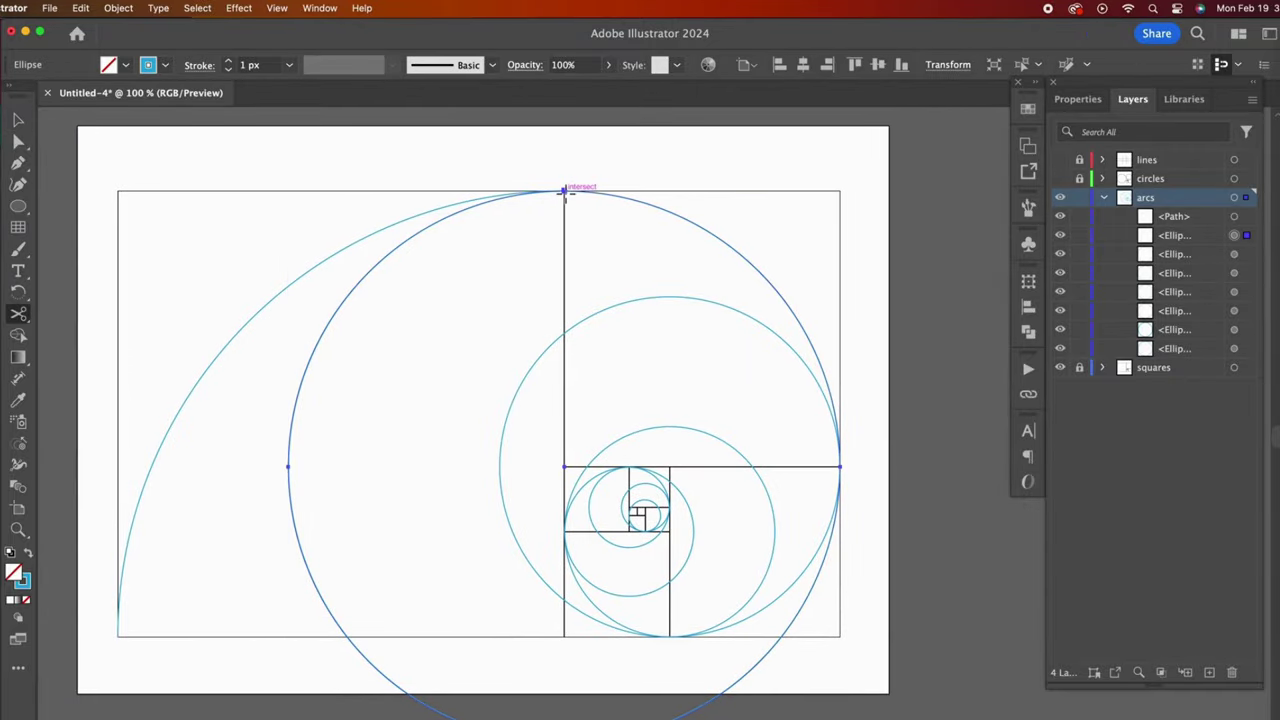
click(564, 190)
click(840, 467)
key(v)
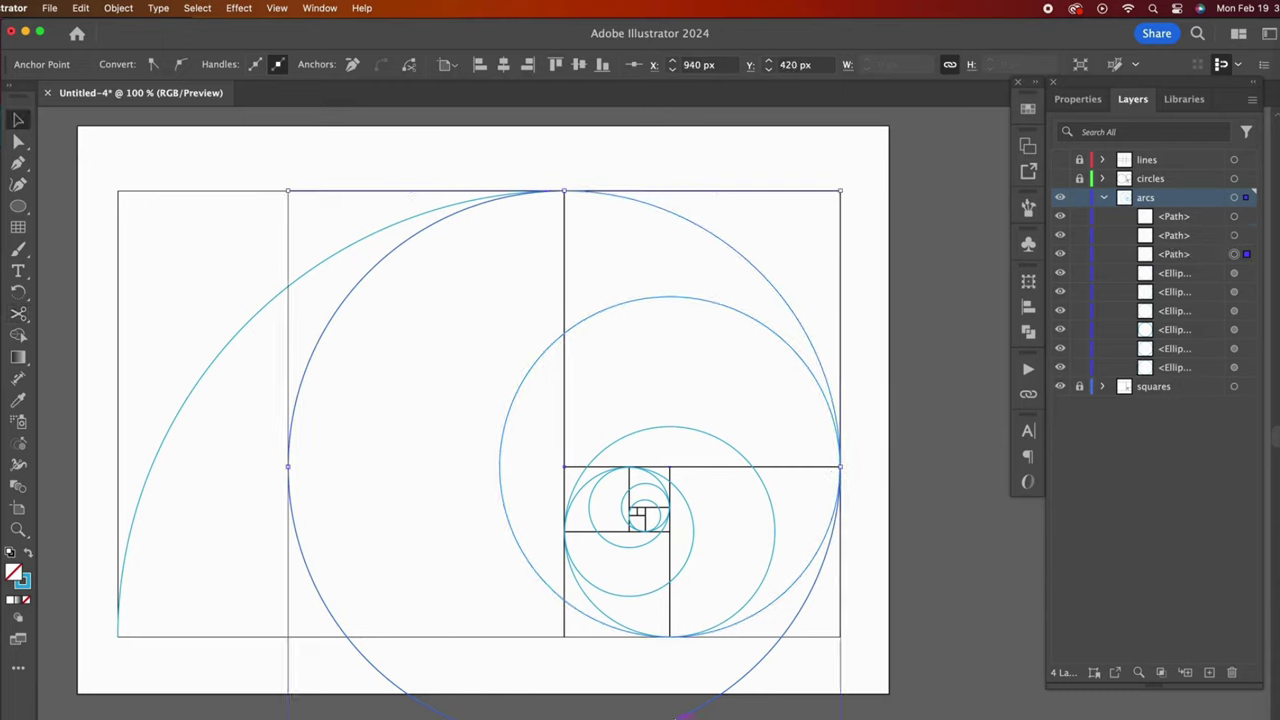
drag(645, 716, 408, 668)
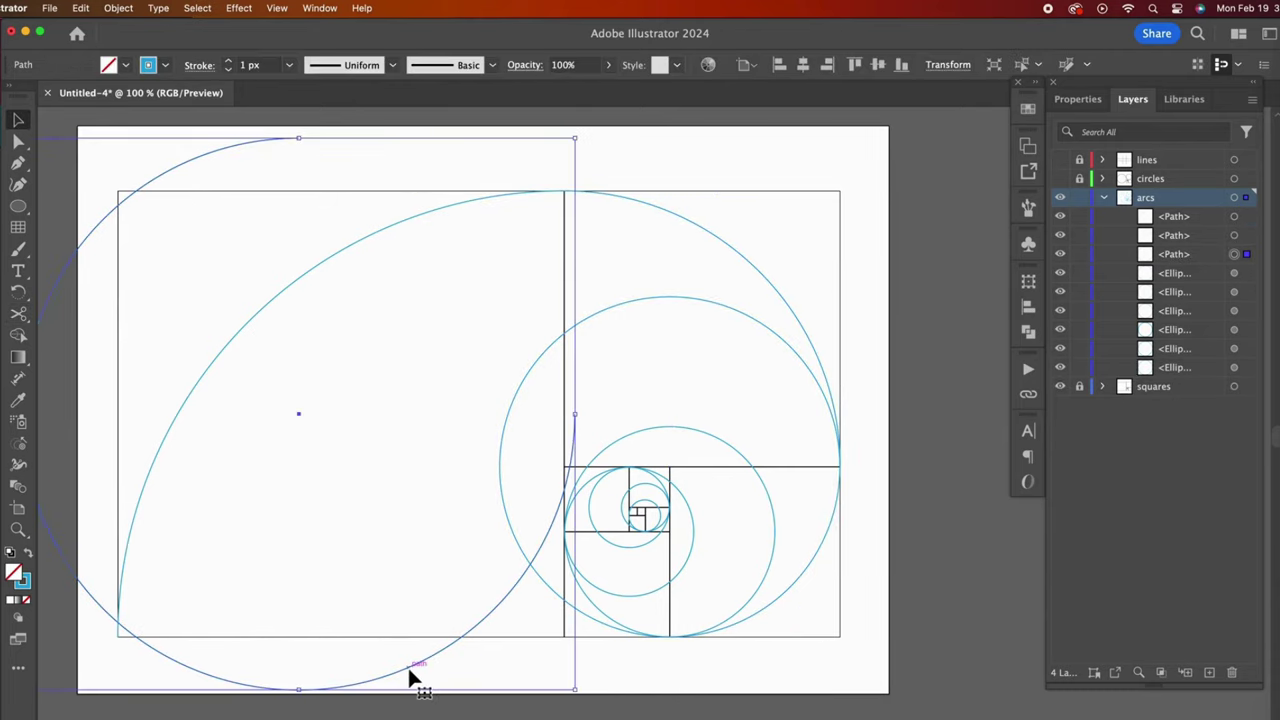
key(Delete)
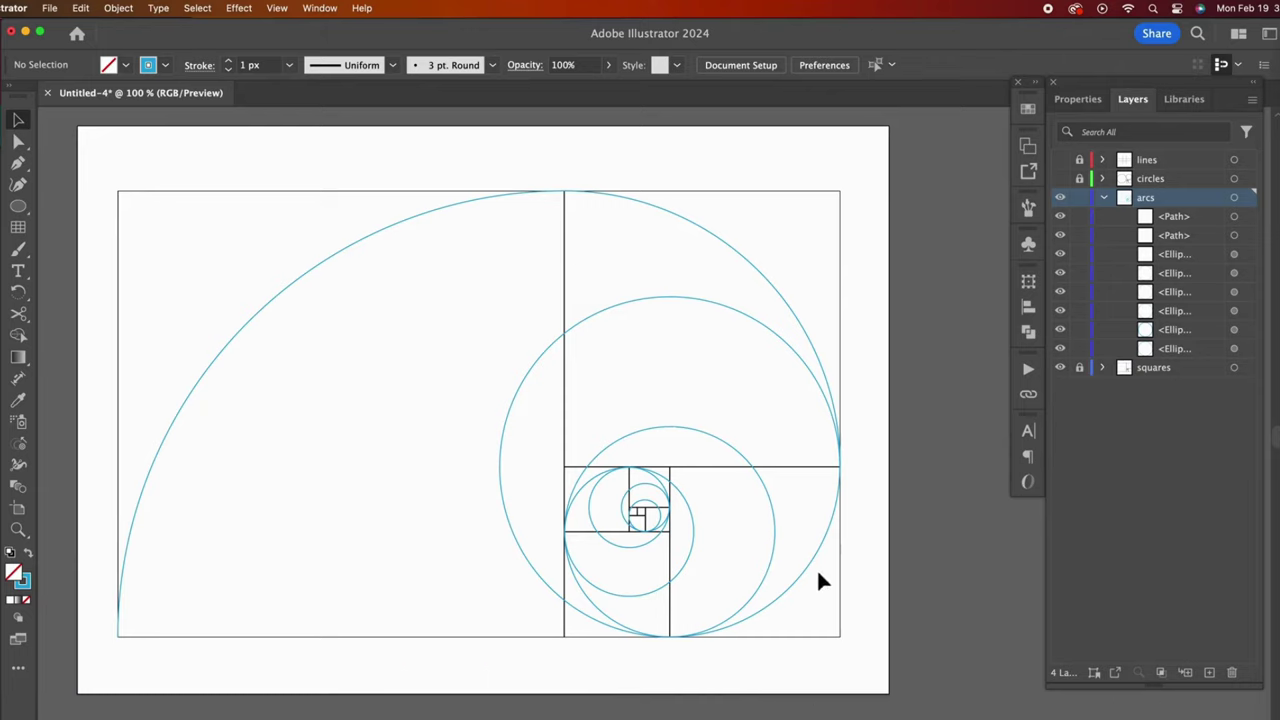
- Cut the next smaller circle at its right and bottom points, deleting the three-quarter arc
click(588, 614)
key(c)
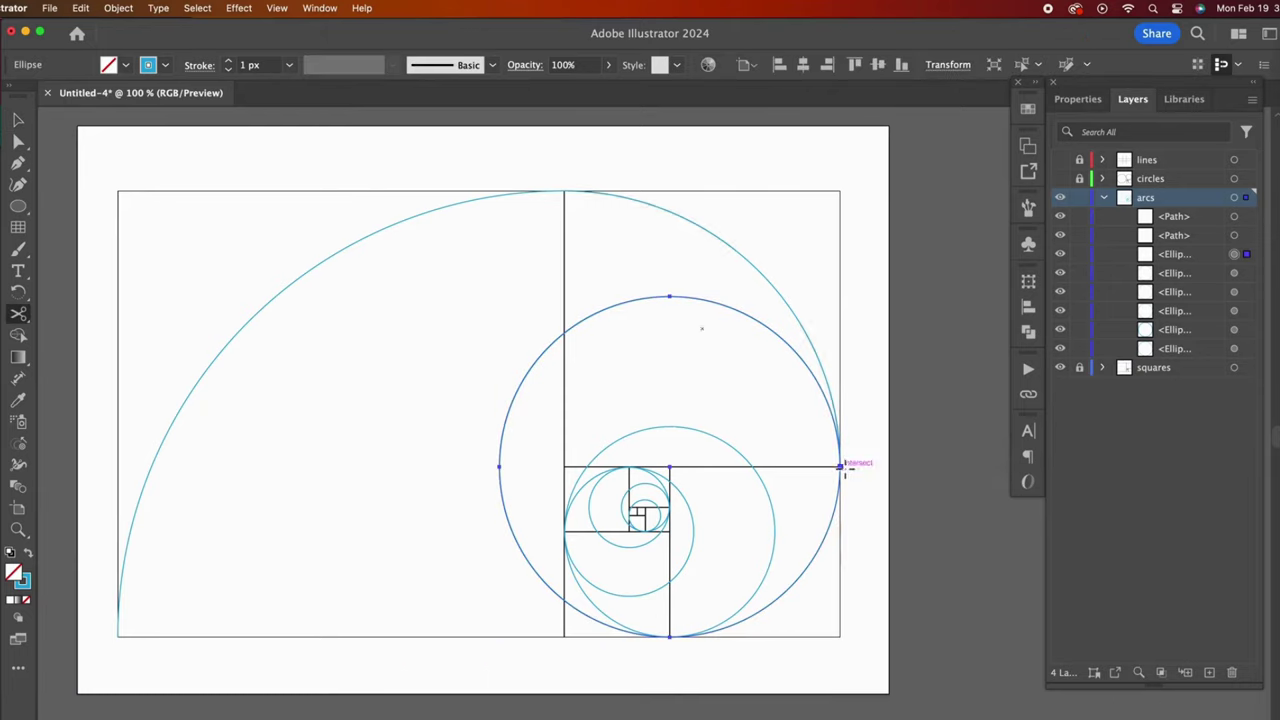
click(840, 466)
click(670, 636)
key(v)
click(529, 563)
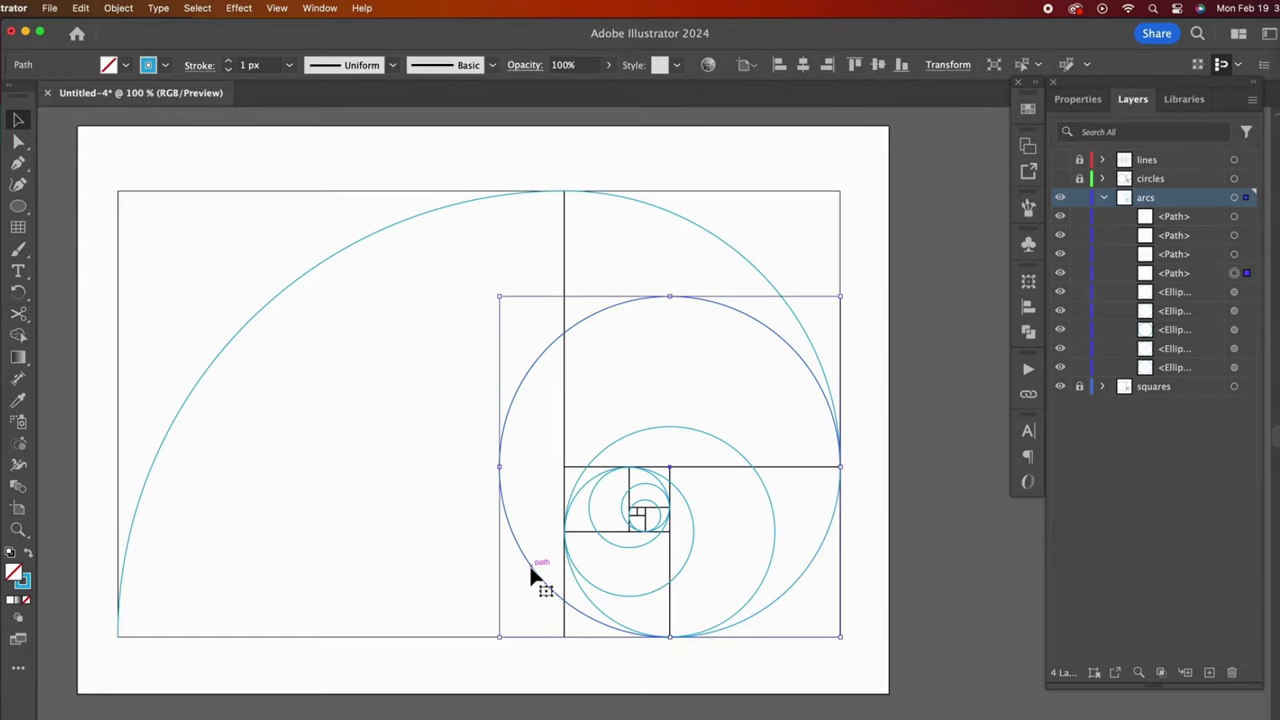
key(Delete)
- Cut the following circle at its bottom and left points and delete its upper-right part
click(655, 428)
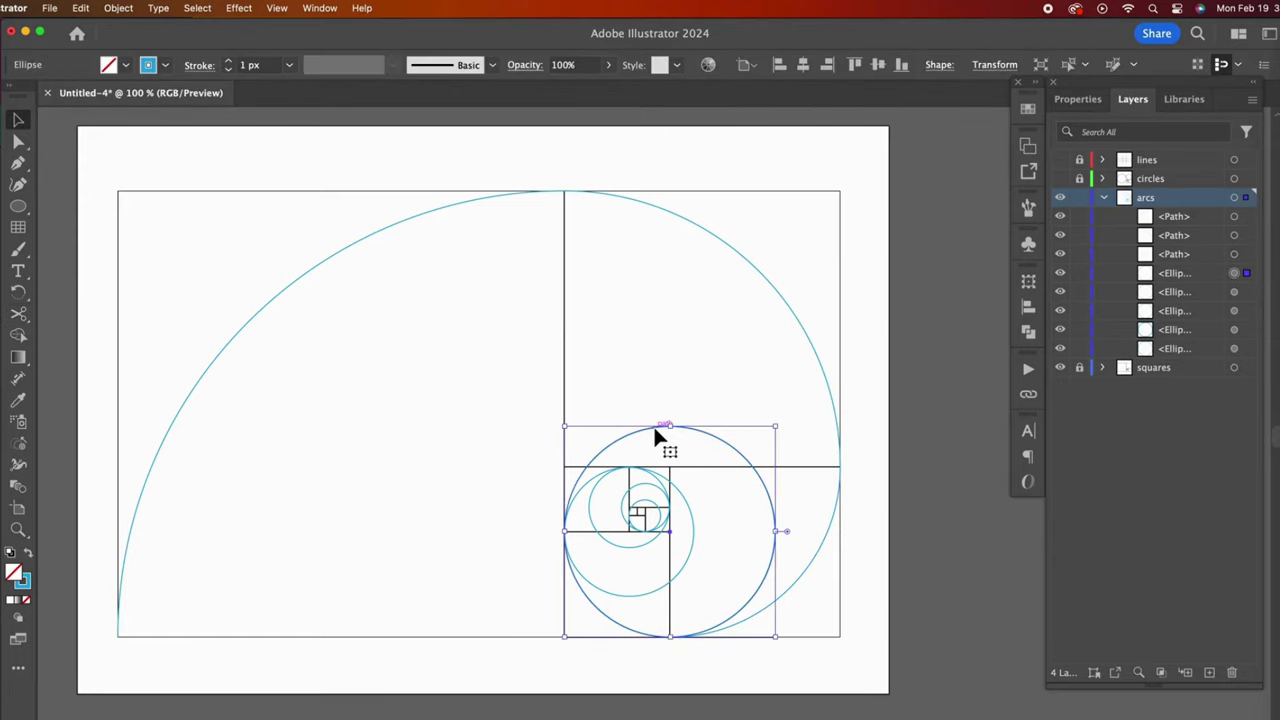
key(c)
click(670, 636)
click(565, 531)
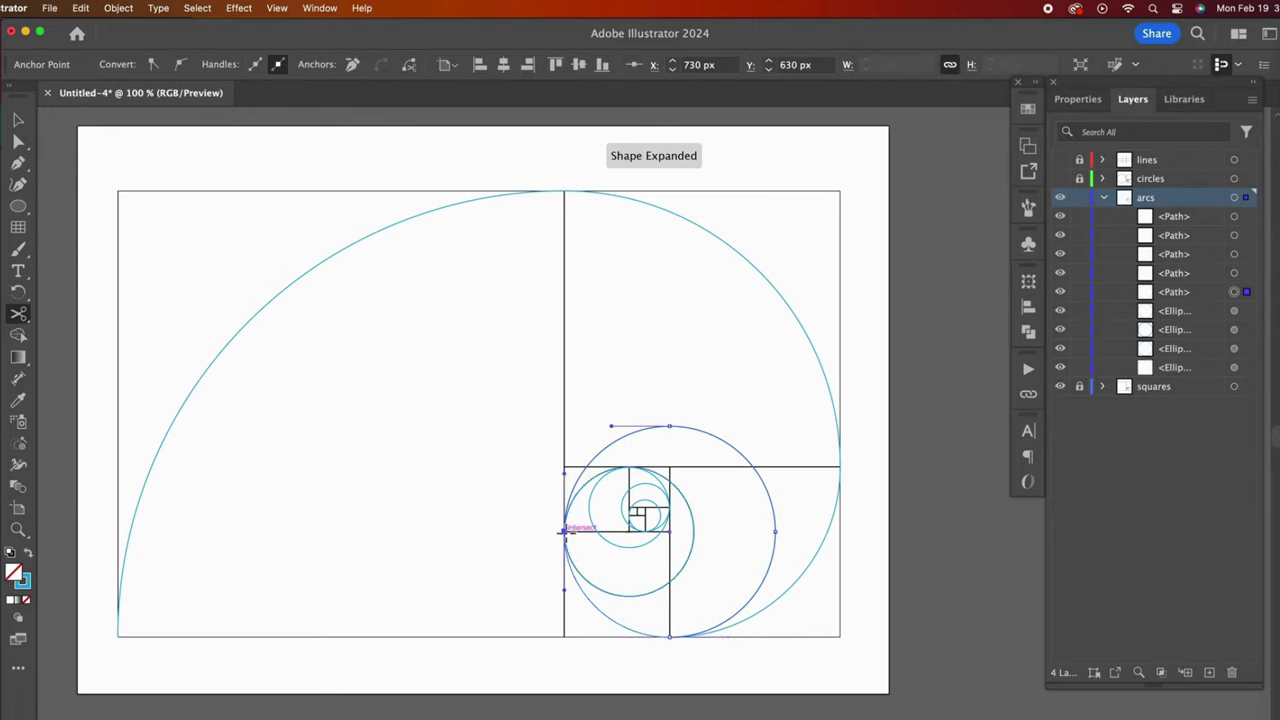
key(v)
click(718, 436)
key(Delete)
- Cut the next circle at its left point and remove the unwanted arc
key(c)
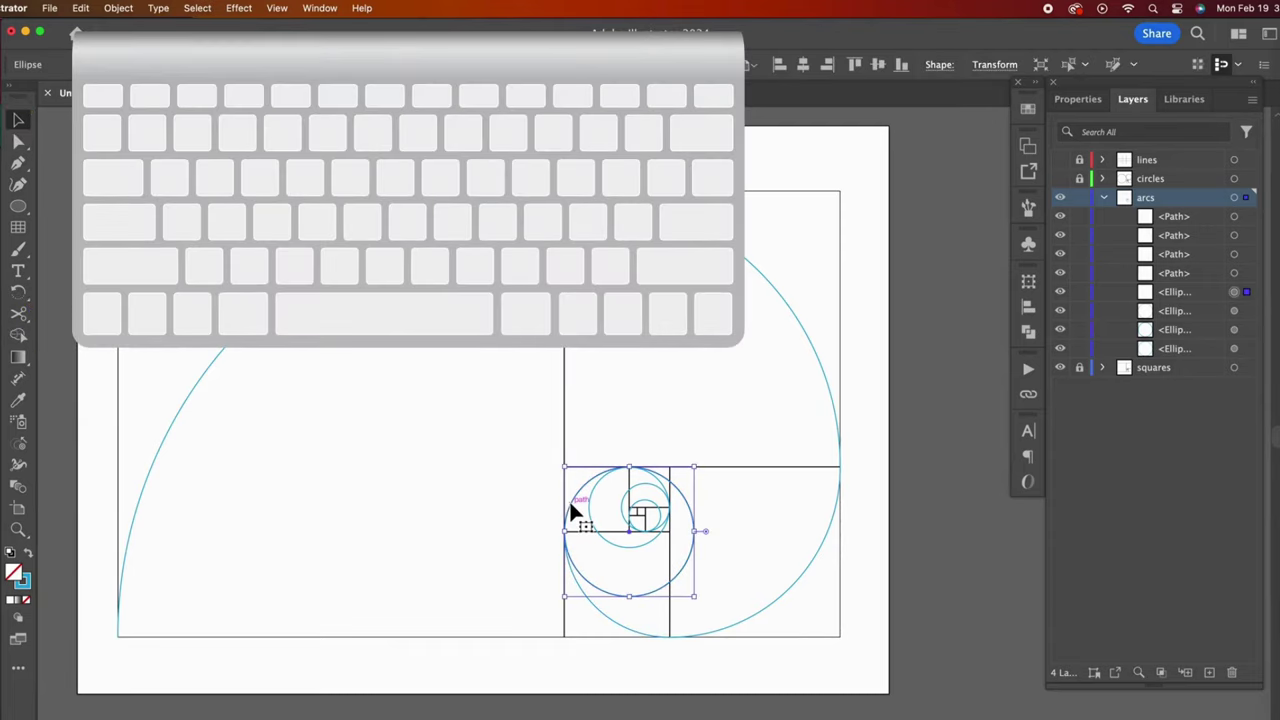
click(565, 531)
key(v)
key(c)
click(628, 467)
key(v)
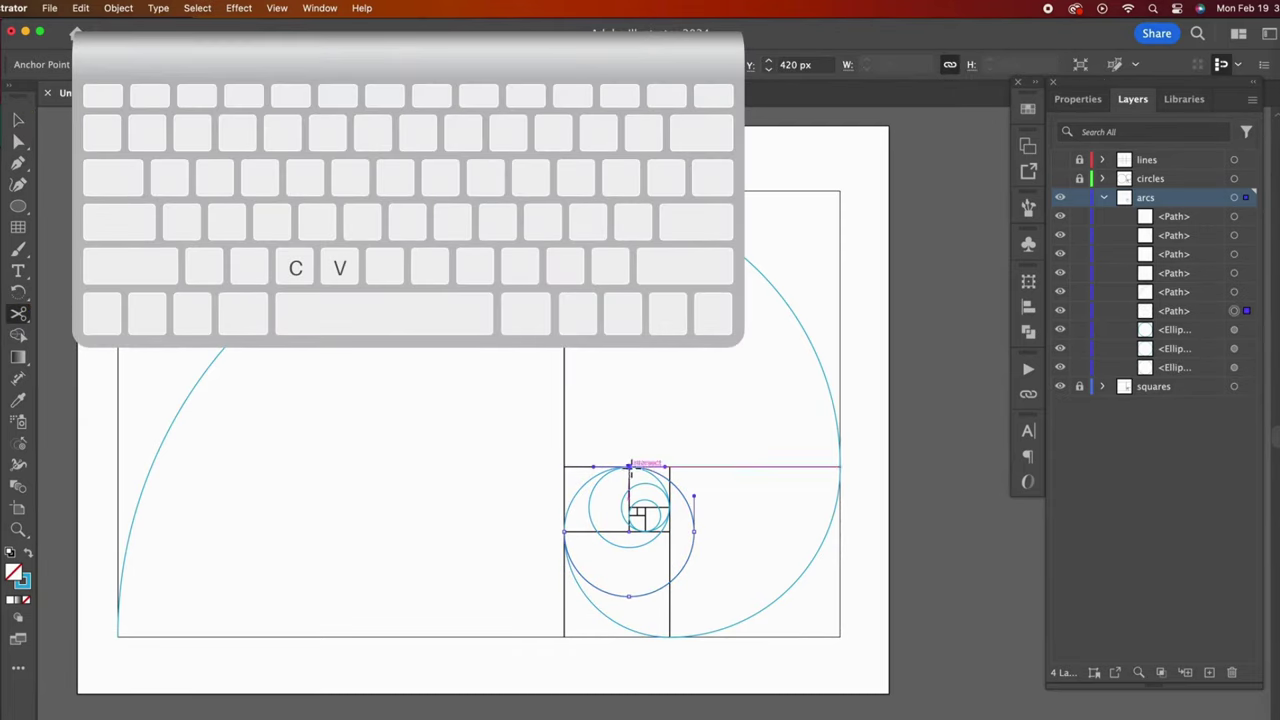
- Cut the smallest circle at its left point, delete its upper arc, and check the result
click(686, 500)
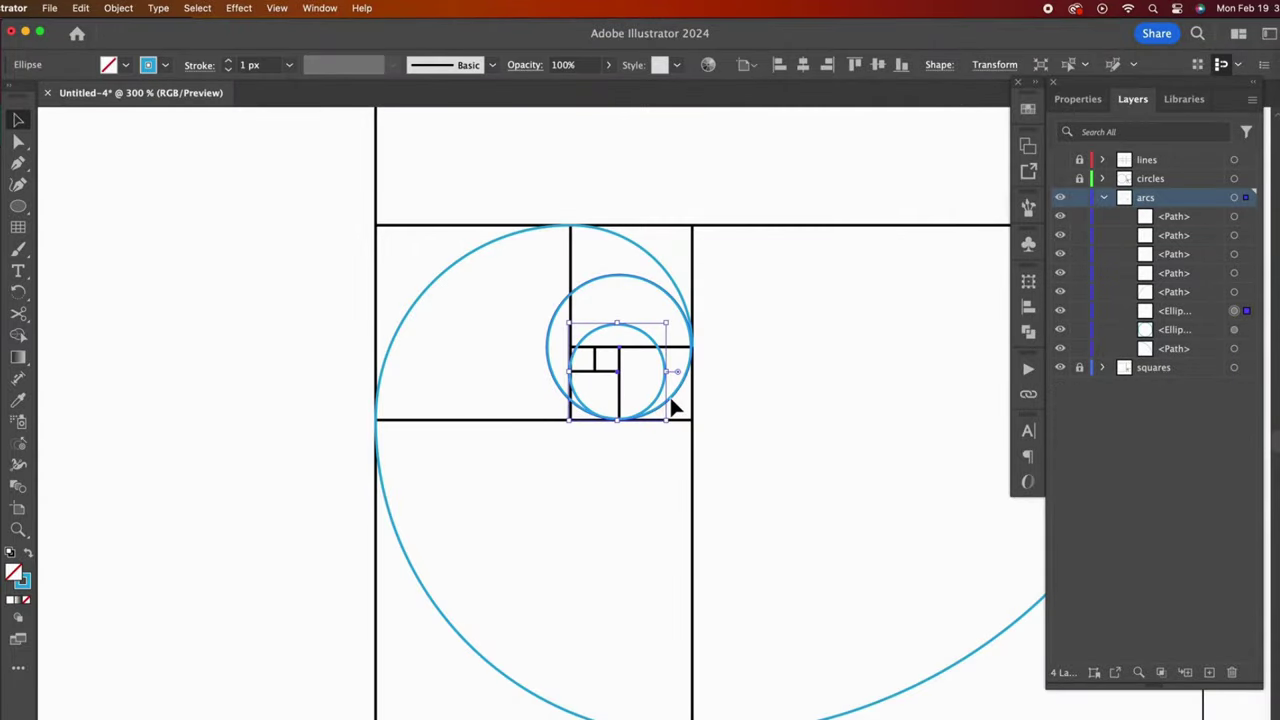
key(c)
click(567, 372)
key(v)
click(651, 343)
key(Delete)
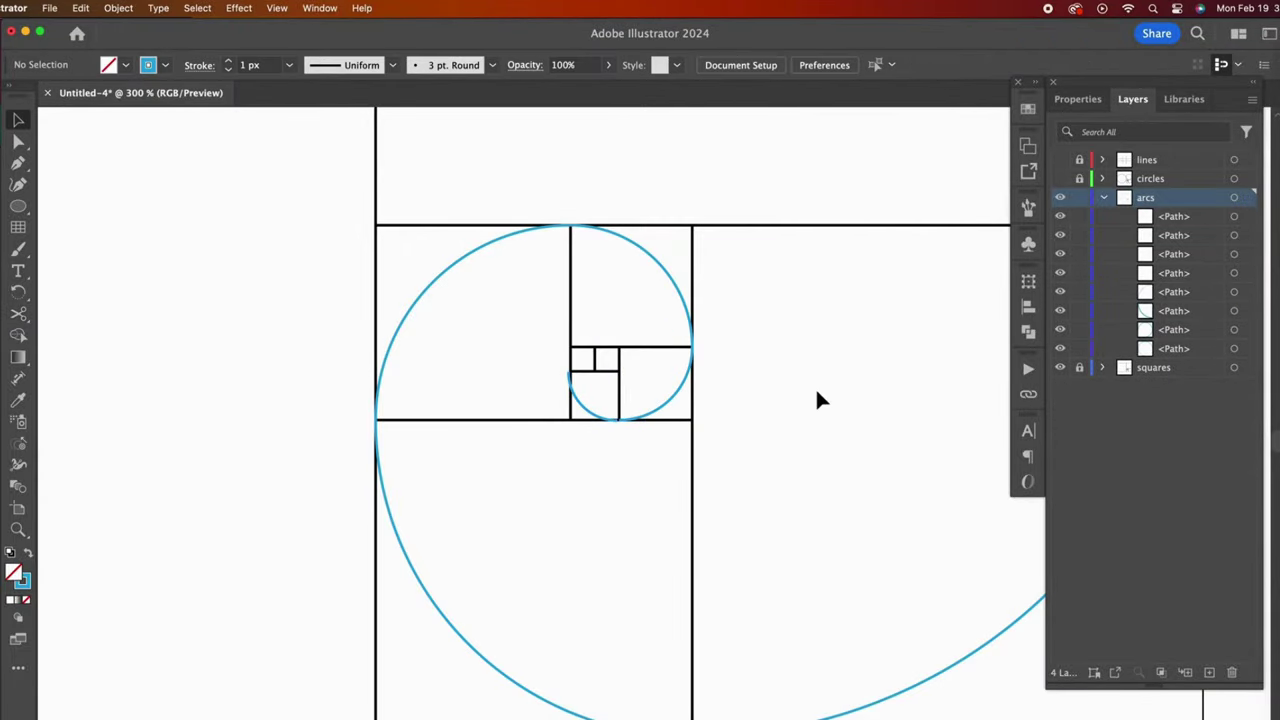
click(605, 418)
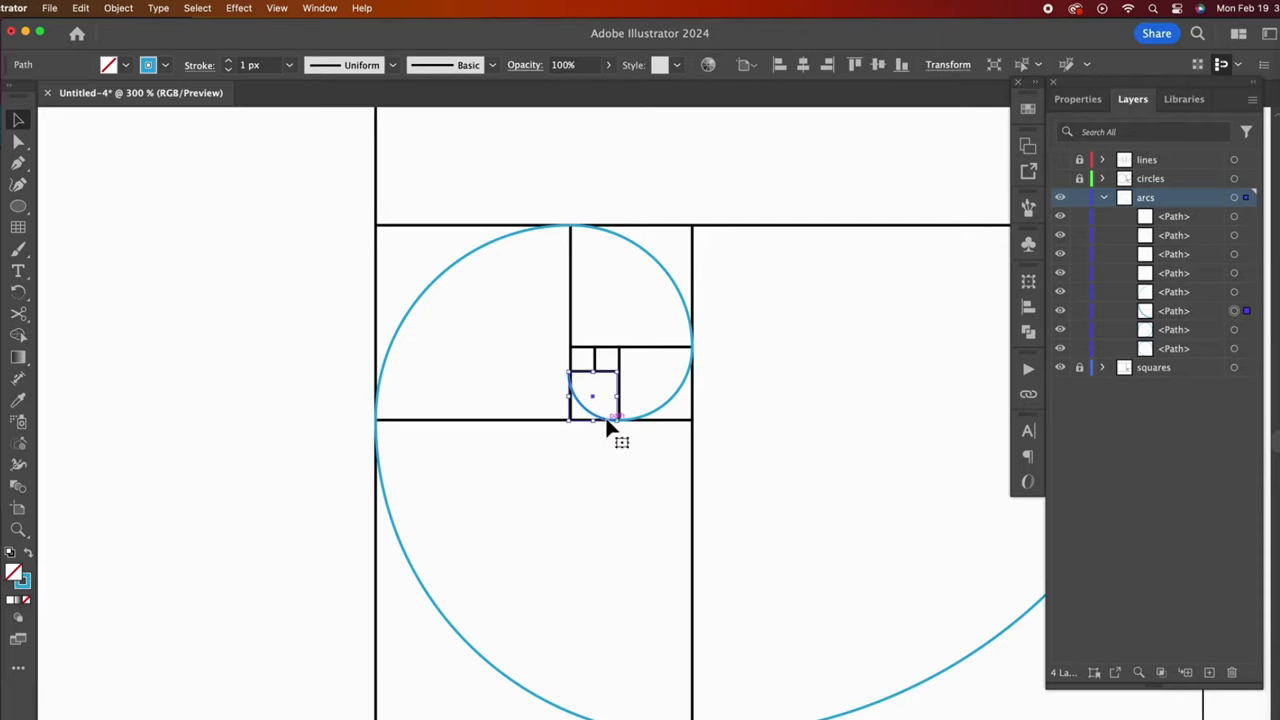
click(769, 424)
key(super+0)
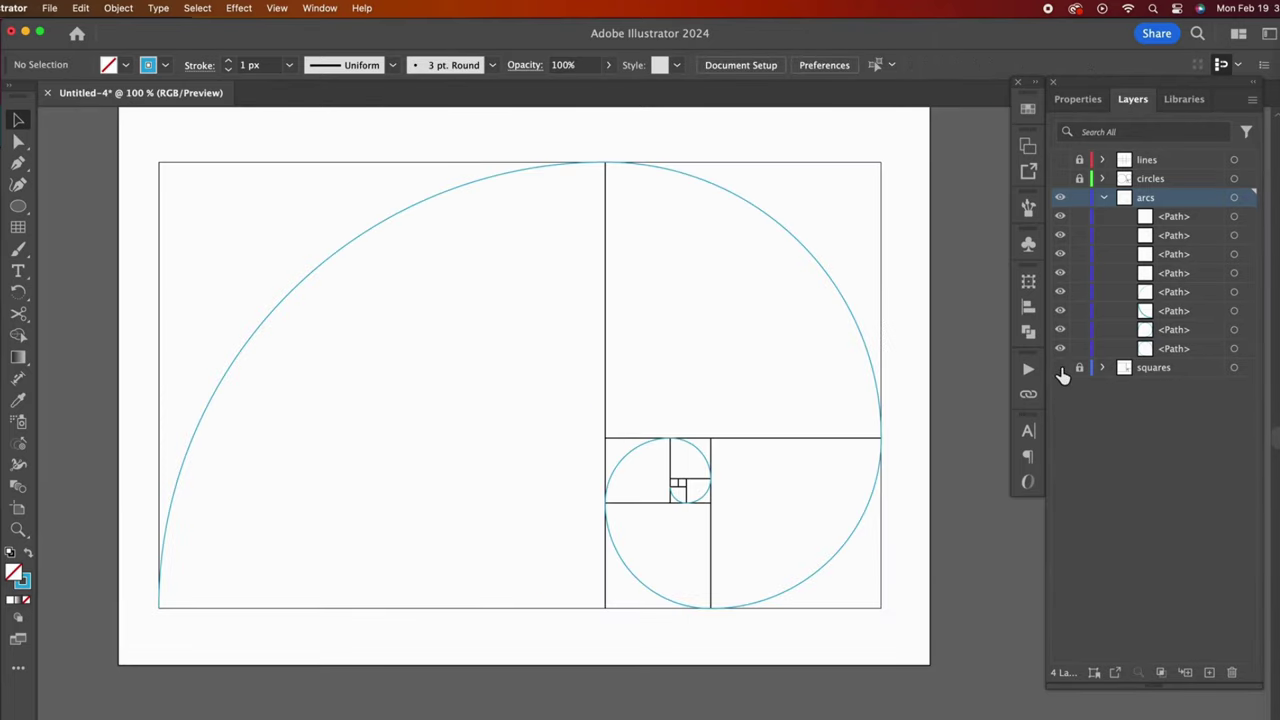
click(1060, 367)
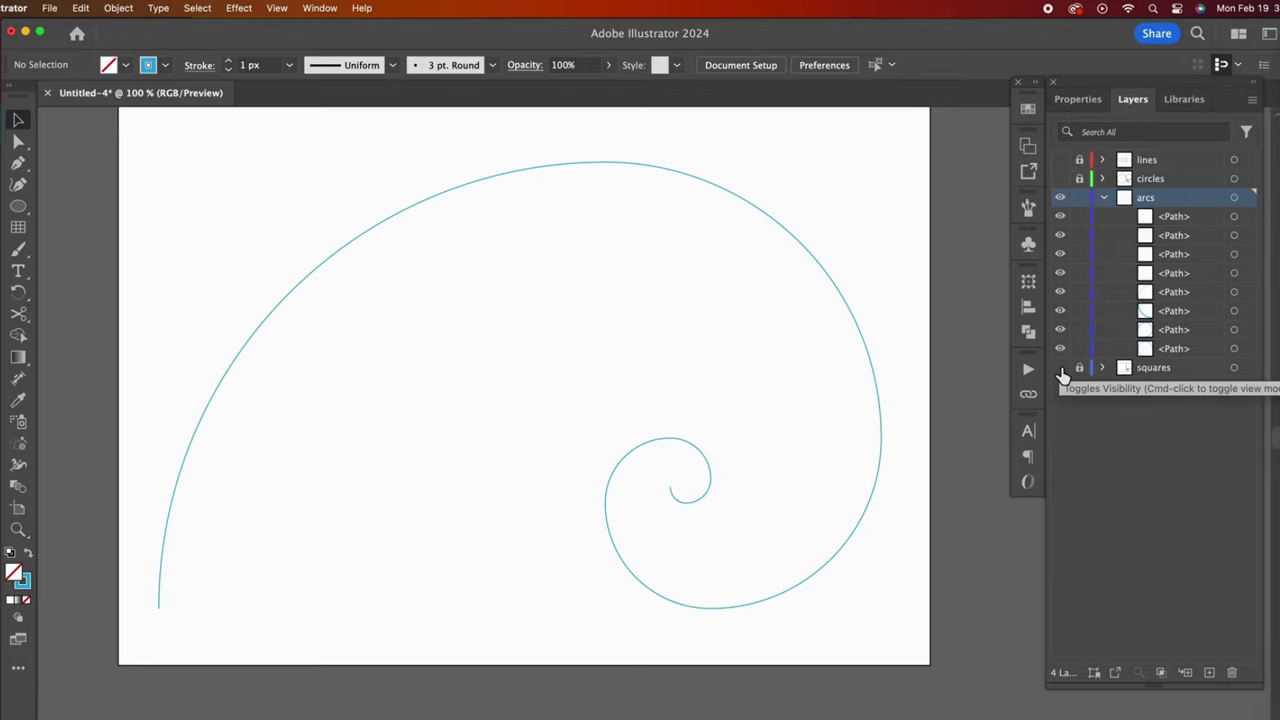
click(1060, 368)
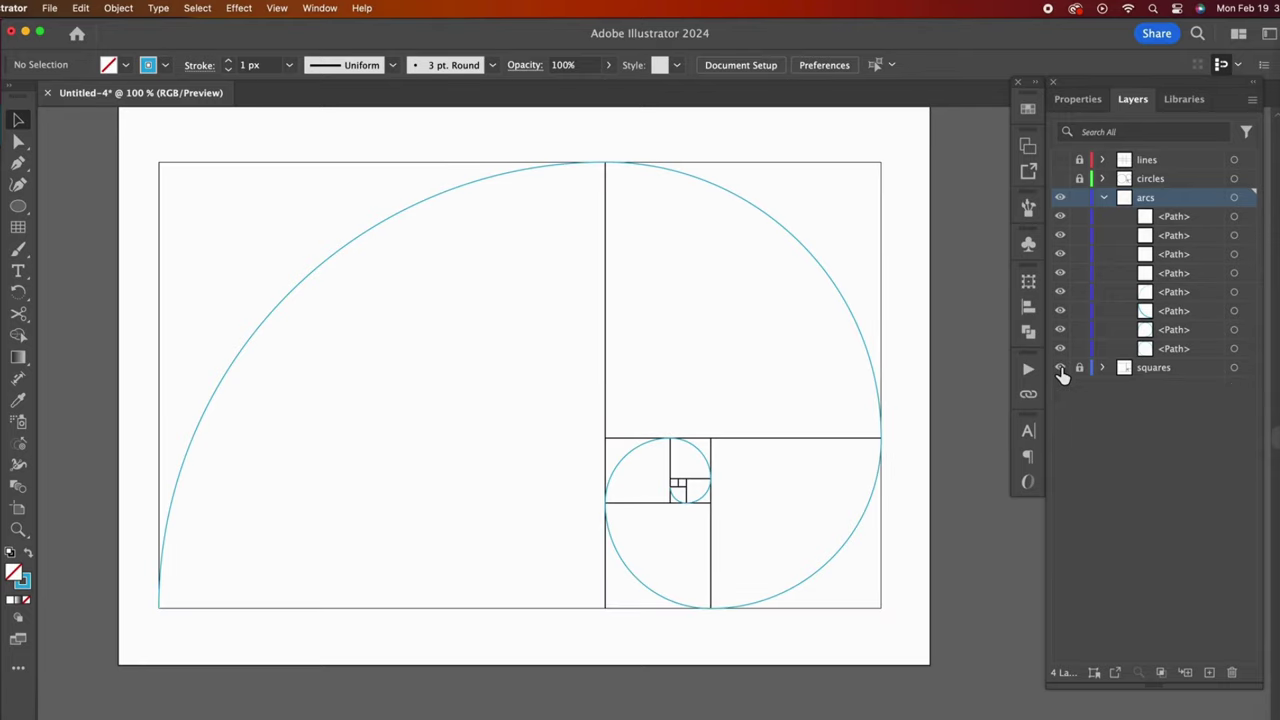
key(super+minus)
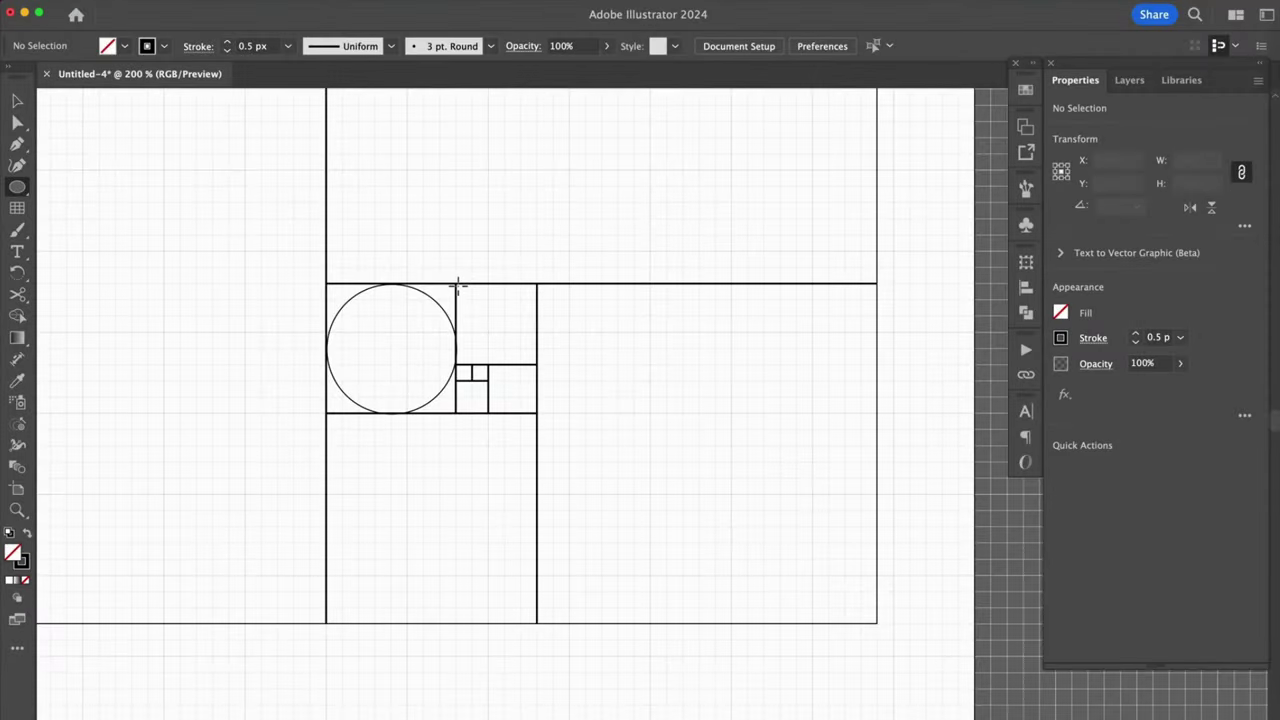
- Draw a Shift-constrained circle inside each Fibonacci square, from the smallest to the largest
mouse_move(457, 286)
mouse_down()
mouse_move(514, 363)
mouse_move(537, 366)
mouse_up()
drag(455, 381, 488, 414)
drag(488, 364, 537, 413)
drag(326, 413, 537, 623)
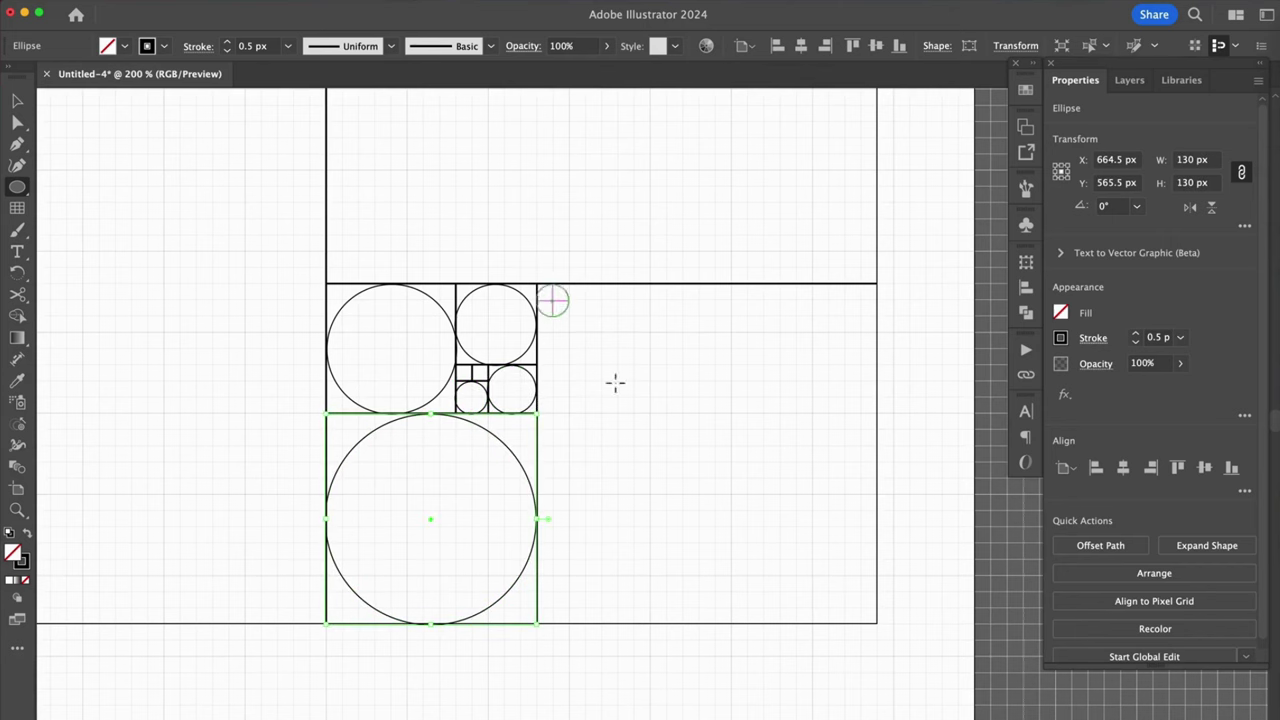
drag(537, 283, 877, 623)
key(cmd+minus)
drag(601, 199, 877, 475)
drag(155, 199, 545, 646)
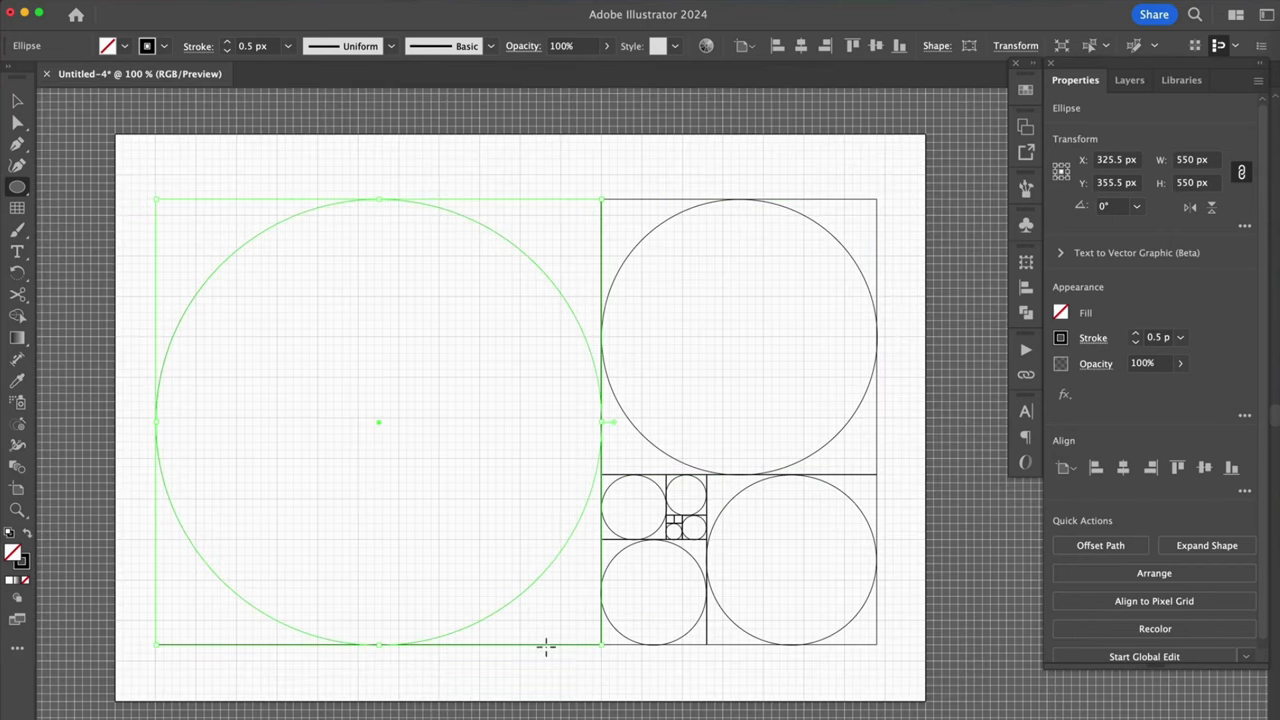
- Deselect the circles and hide the squares layer
key(v)
key(cmd+shift+a)
click(1130, 80)
click(1058, 178)
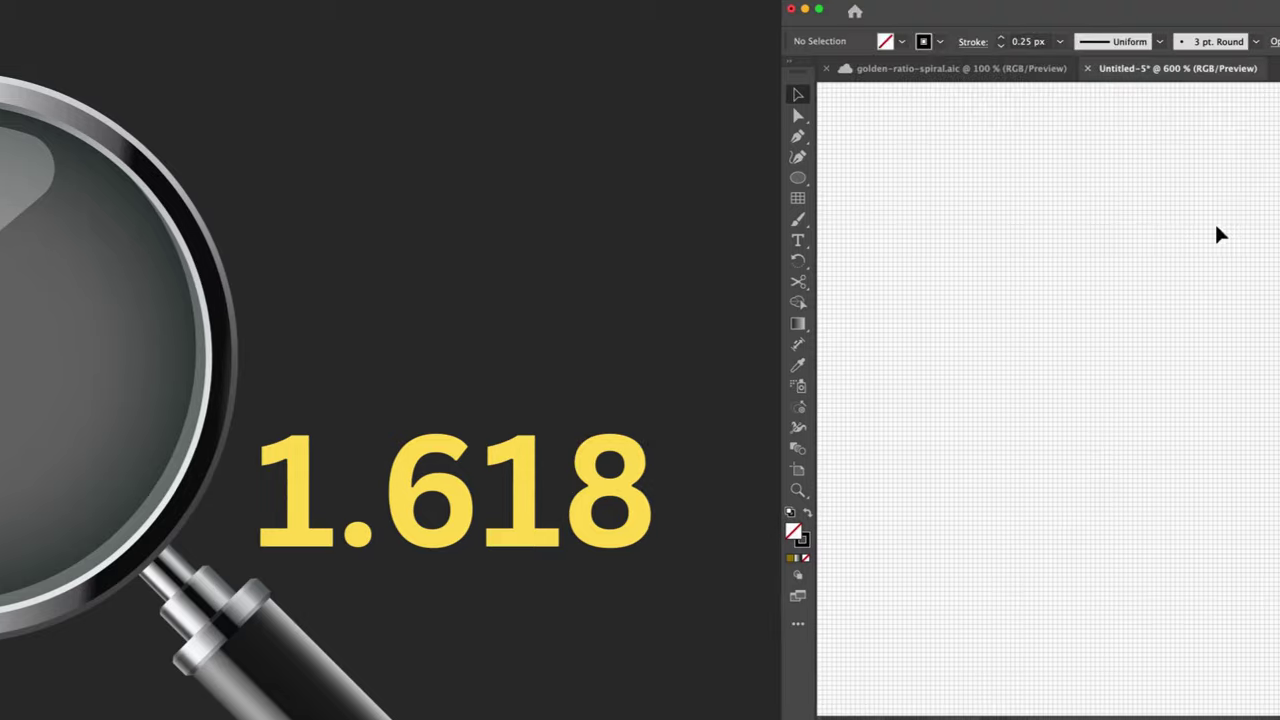
- Draw a 55 × 55 px circle, move it up-left, and open the Scale tool's options
key(l)
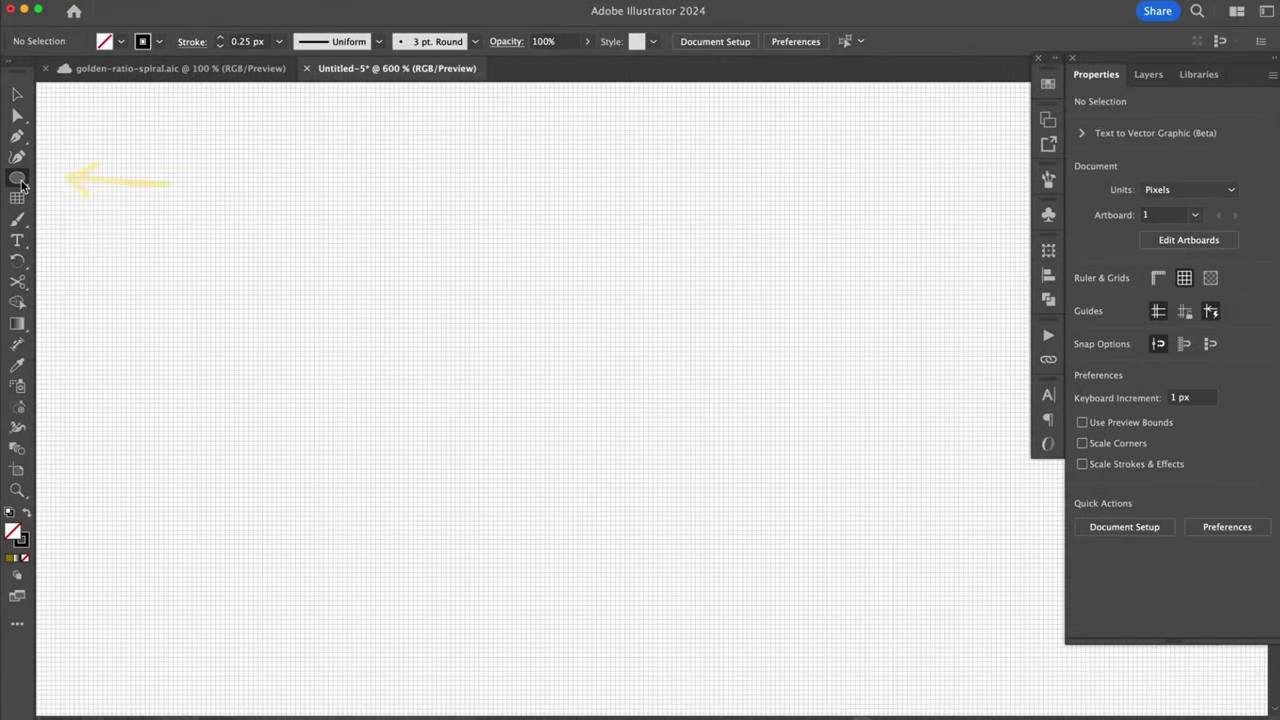
click(714, 263)
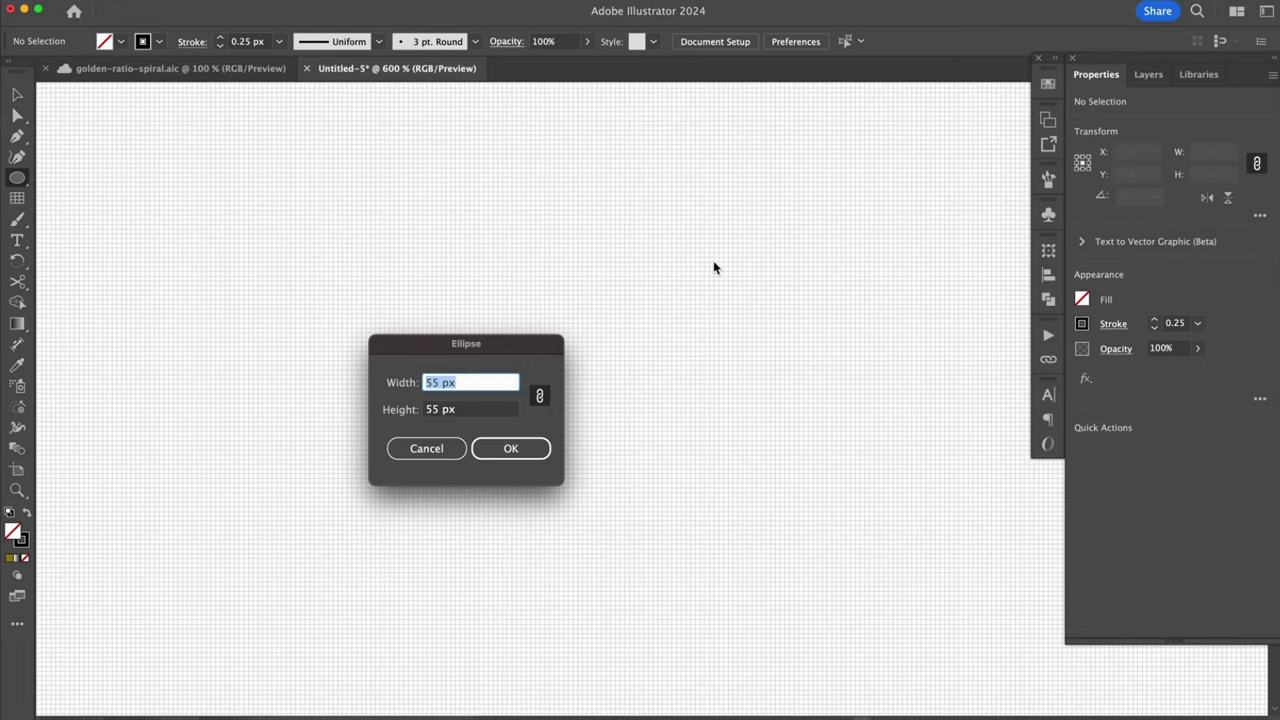
key(Return)
key(v)
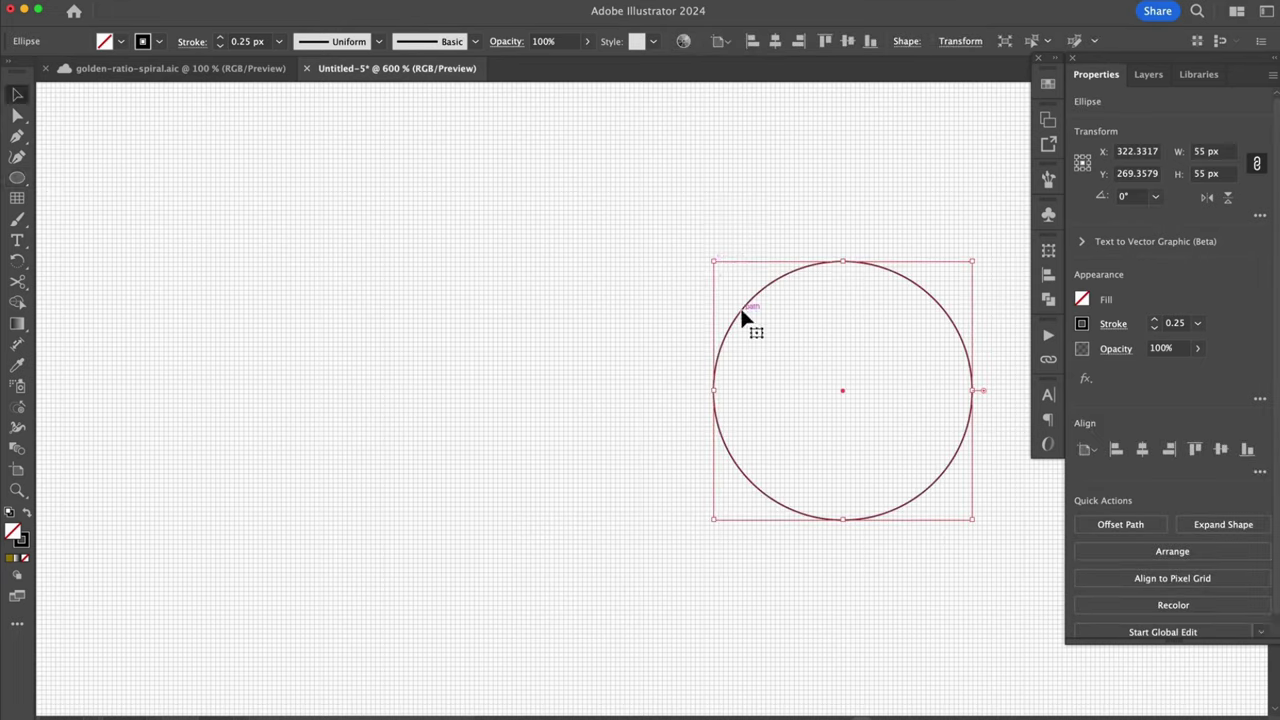
drag(741, 312, 704, 215)
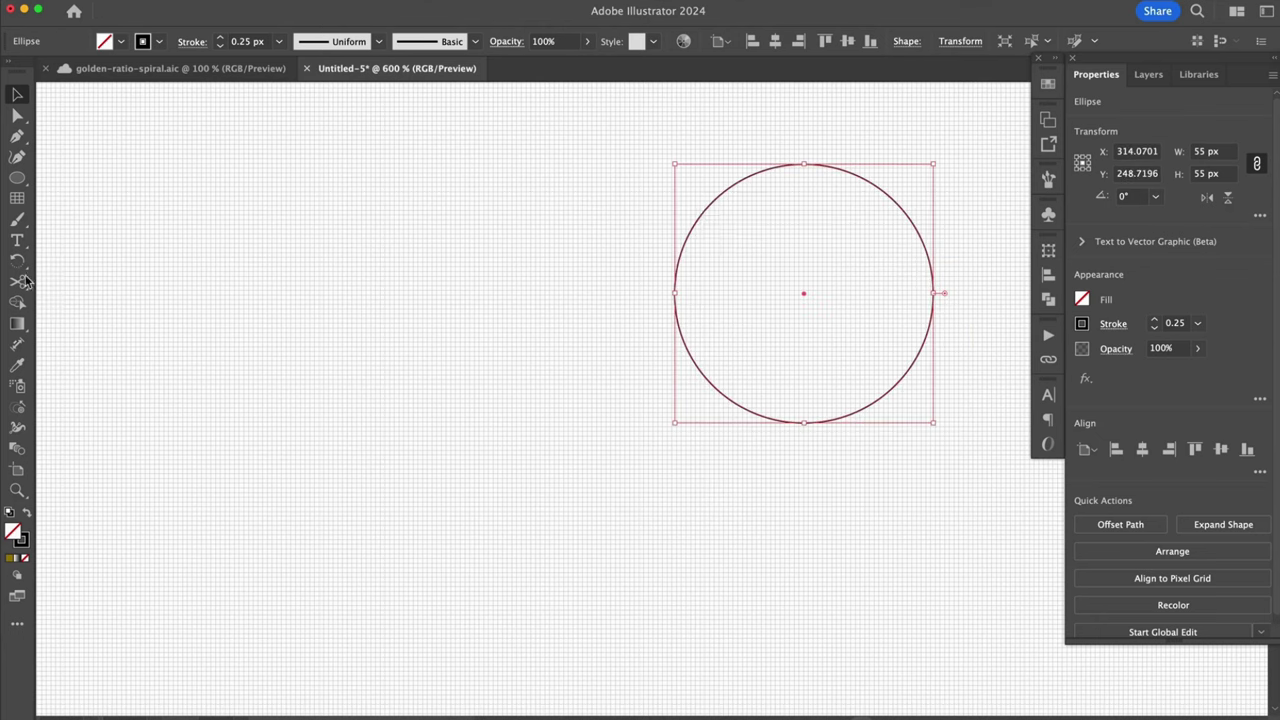
drag(17, 260, 135, 285)
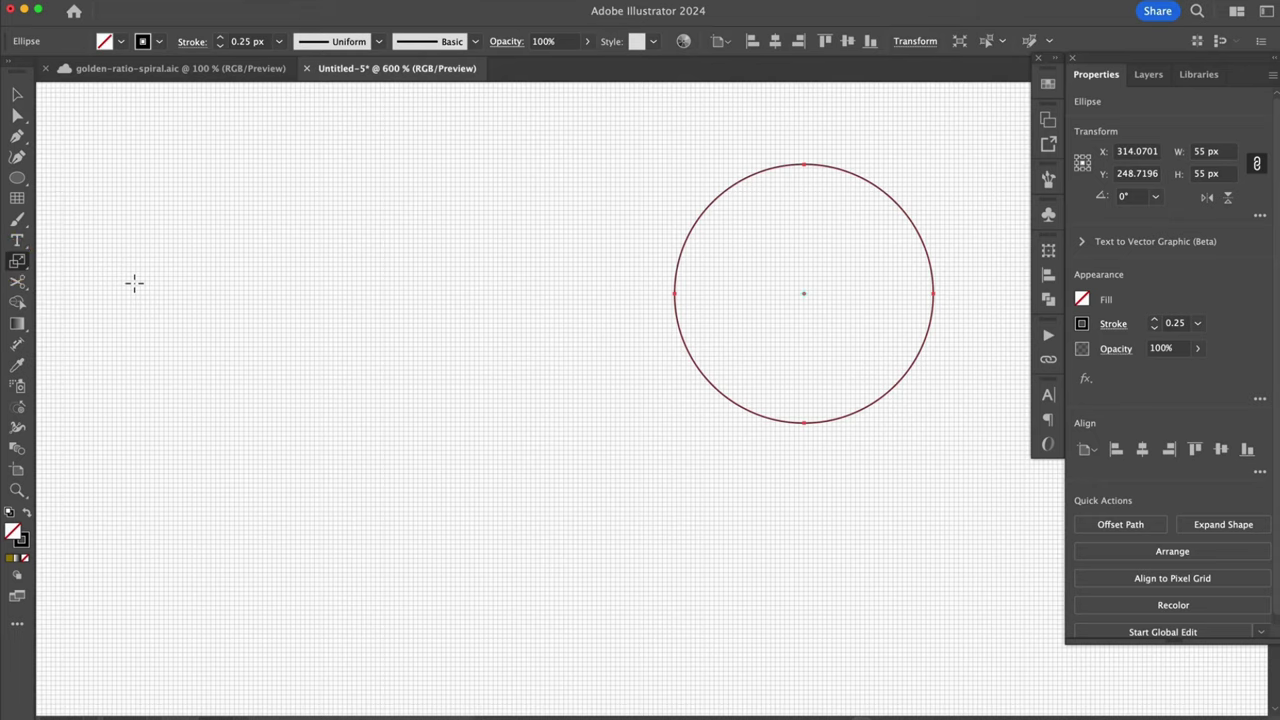
double_click(17, 261)
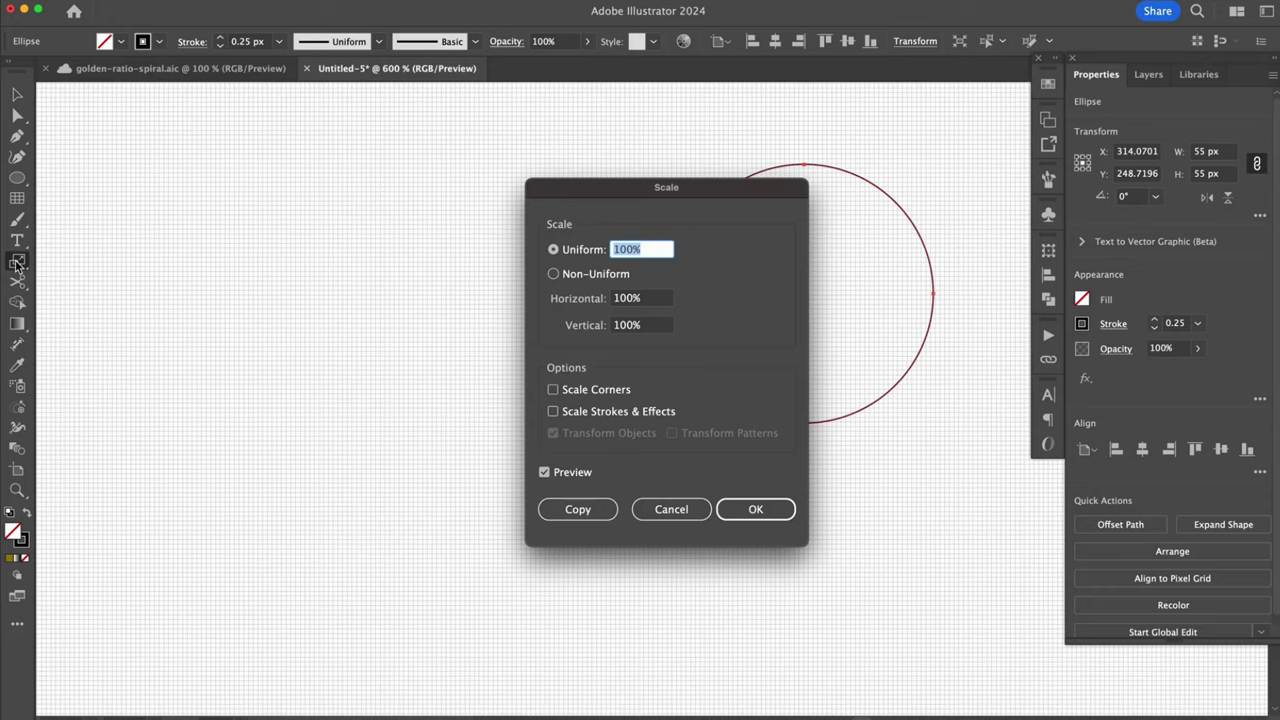
- Make a 100%/1.618 scaled copy of the 55 px circle and repeat it three more times
click(651, 250)
text(/1.618)
click(577, 511)
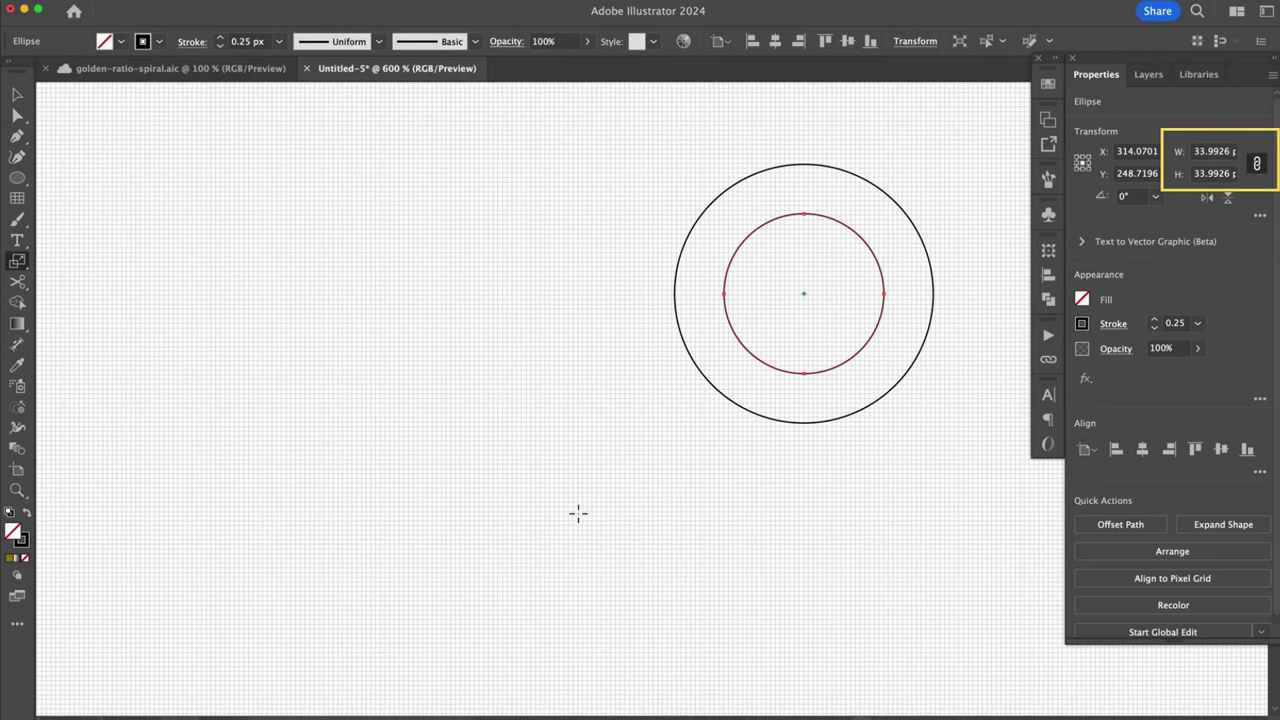
key(super+d)
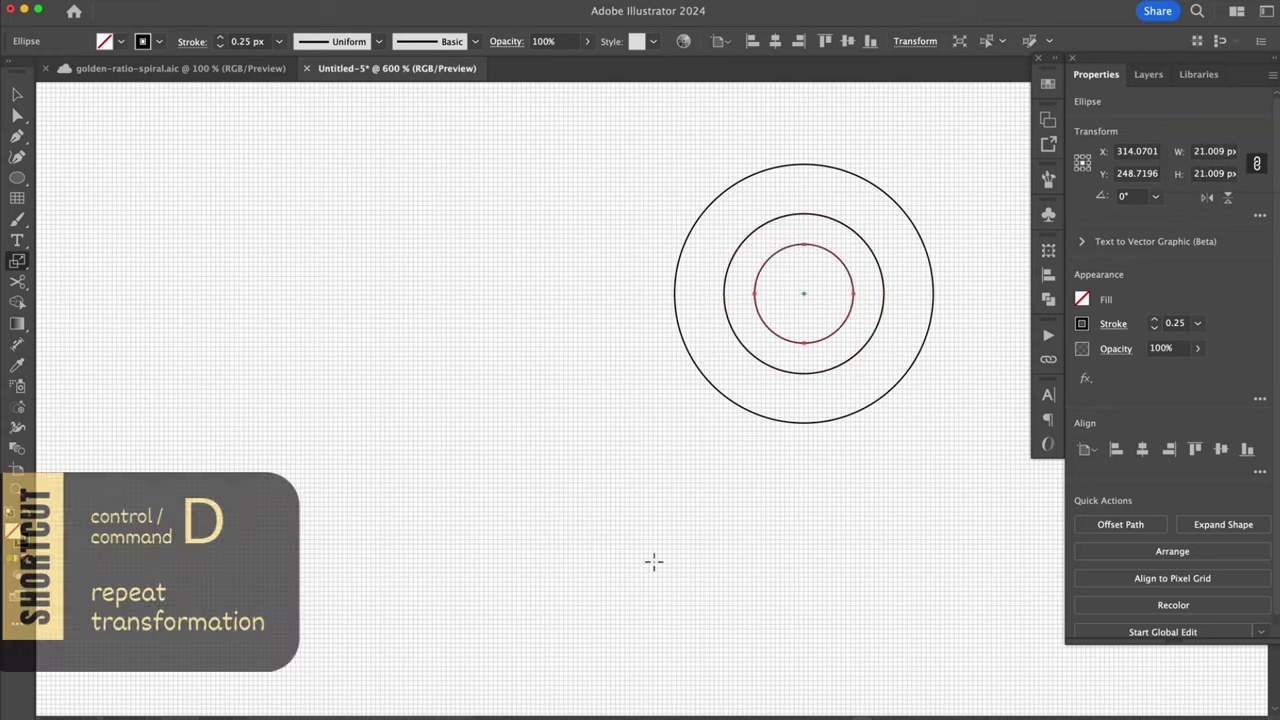
key(super+d)
key(super+d)
key(super+d)
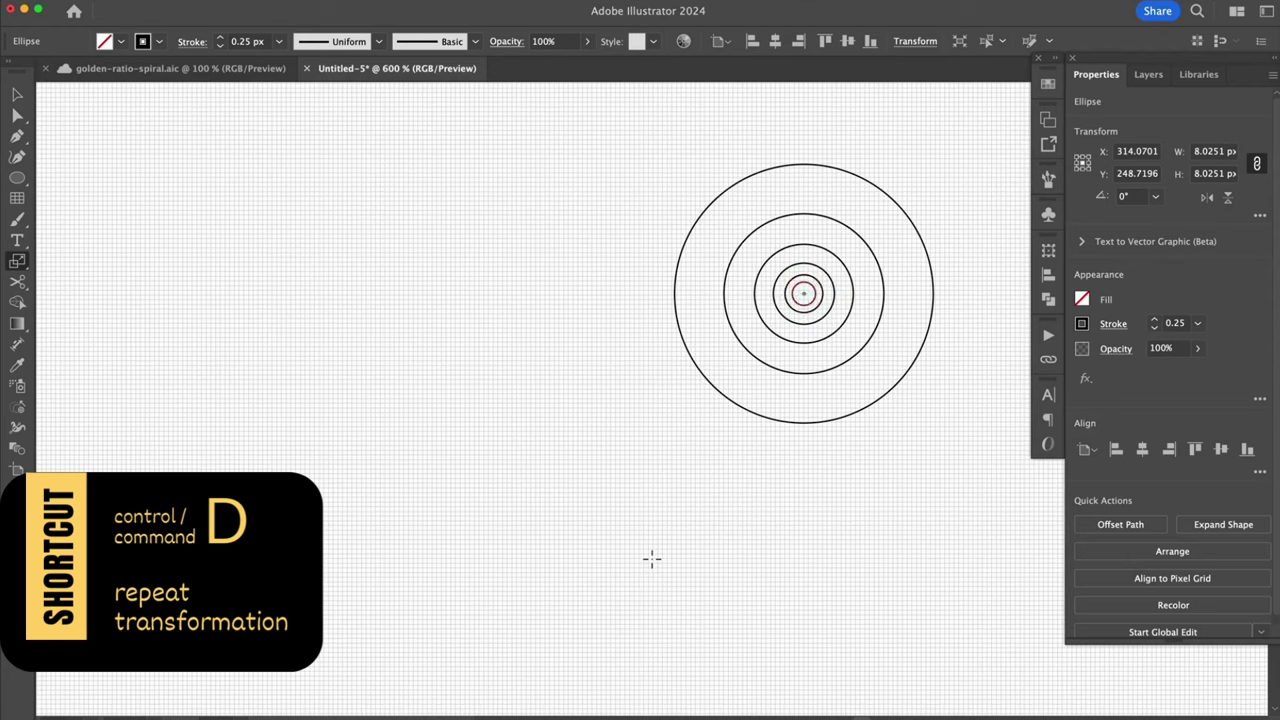
key(super+d)
key(v)
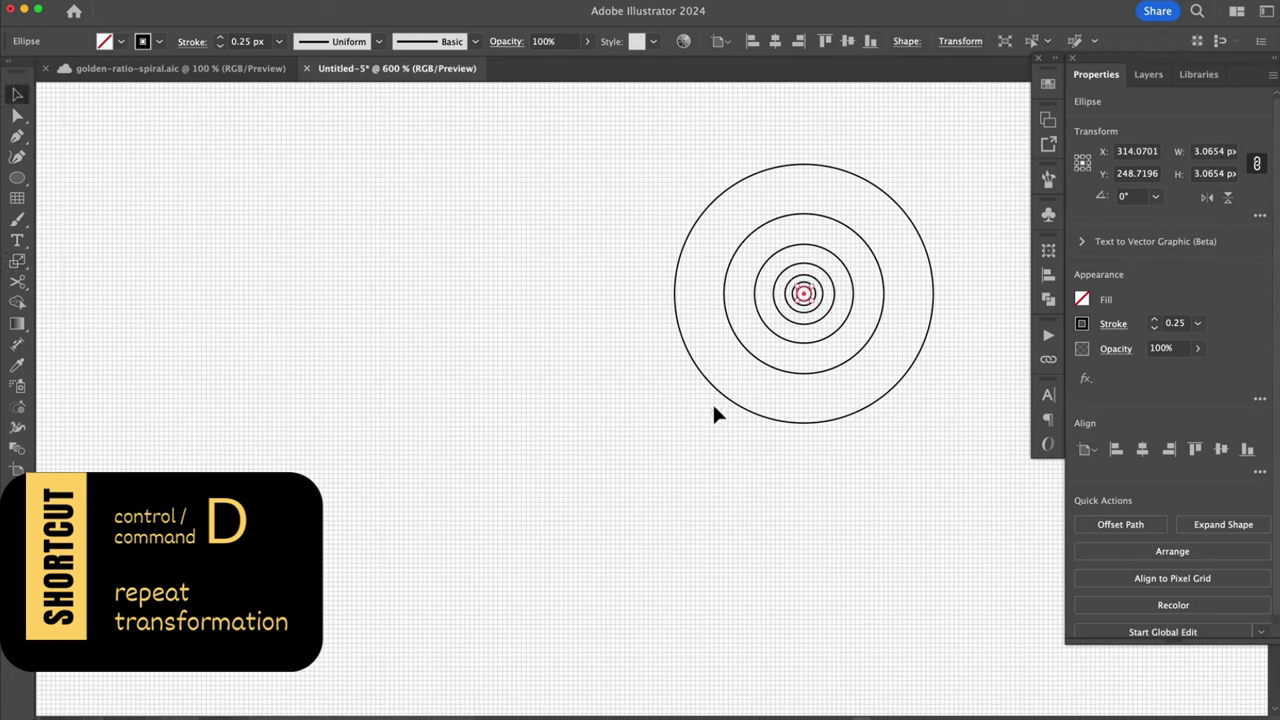
click(766, 420)
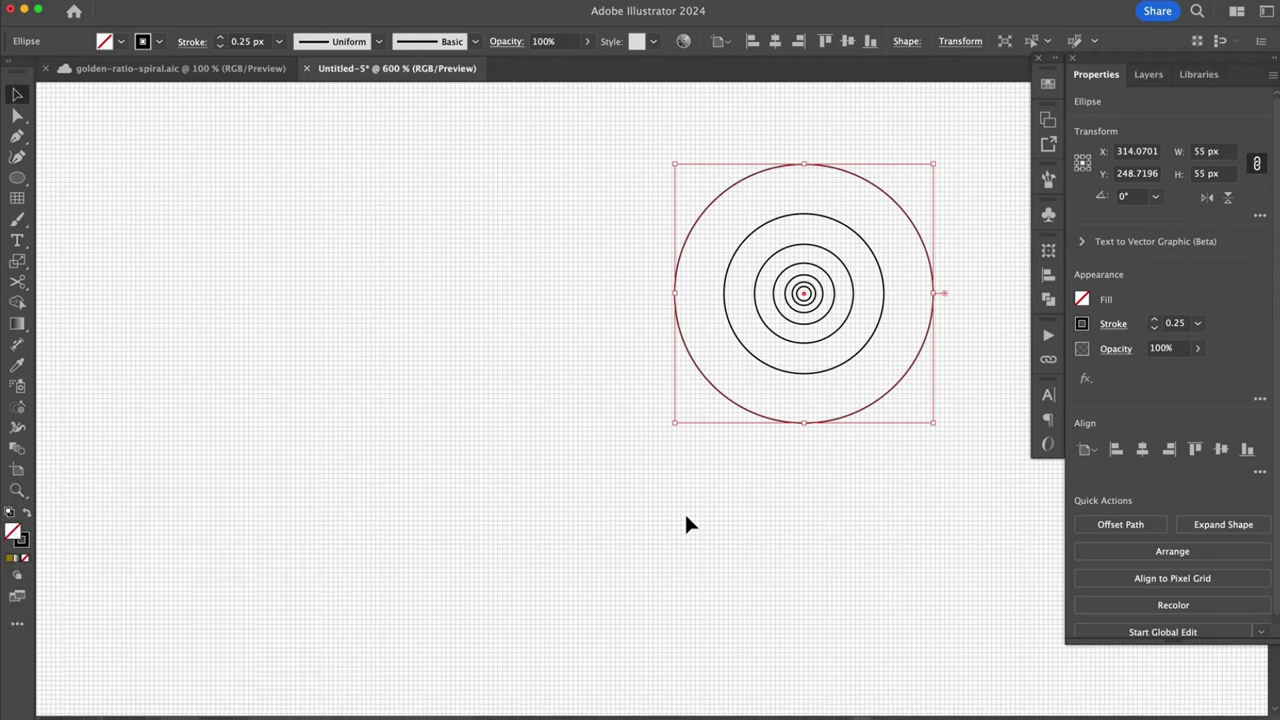
- Add a 100%*1.618 scaled copy of the 55 px circle, an 88.99 px outer circle
key(s)
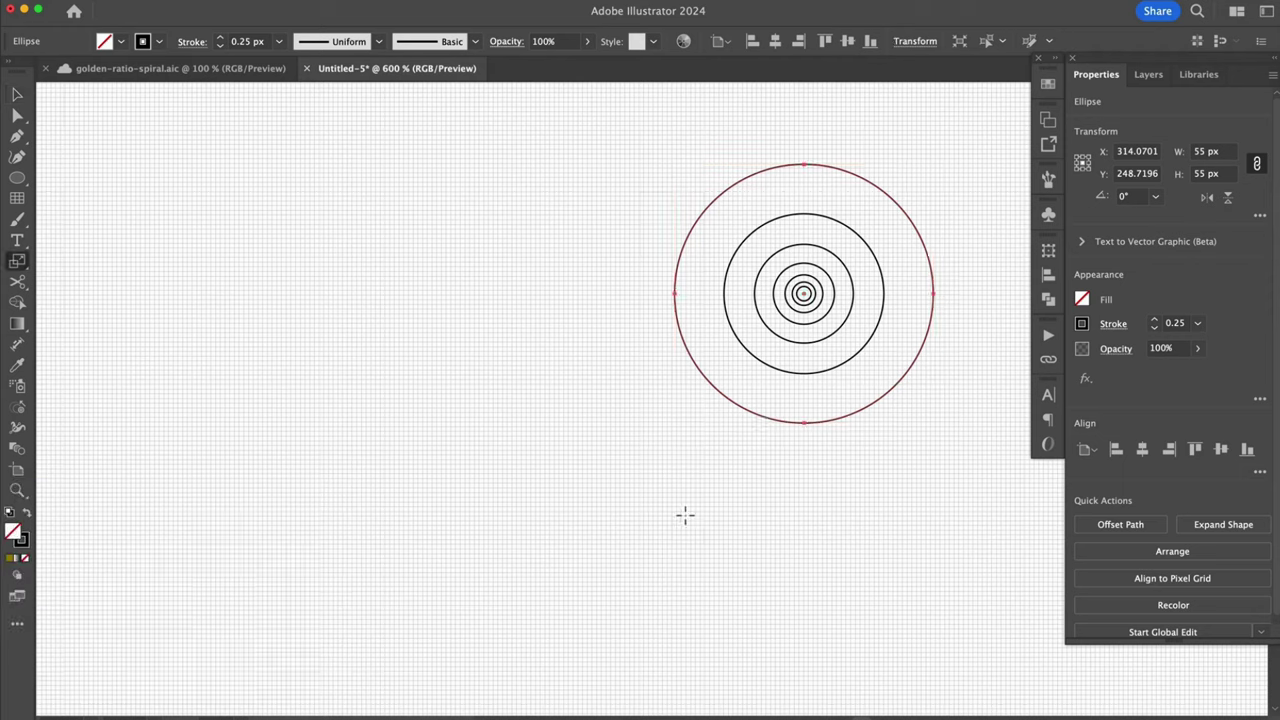
key(Return)
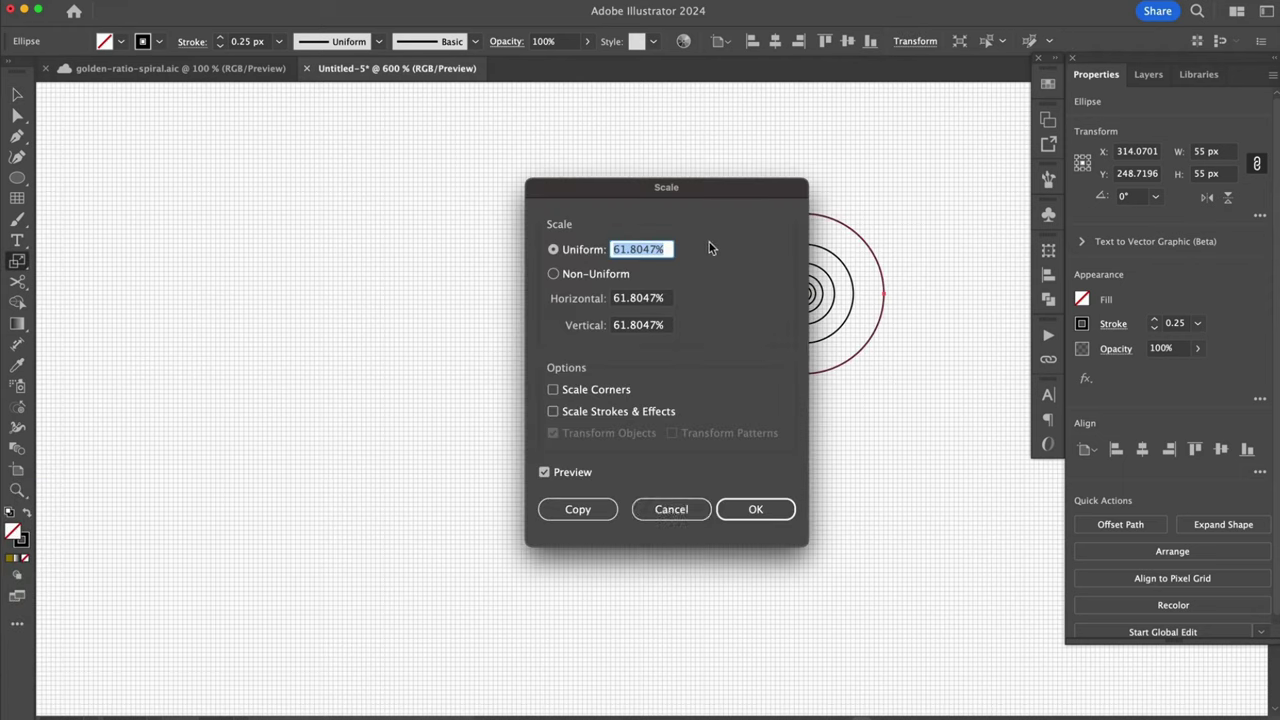
text(100%*1.618)
click(577, 509)
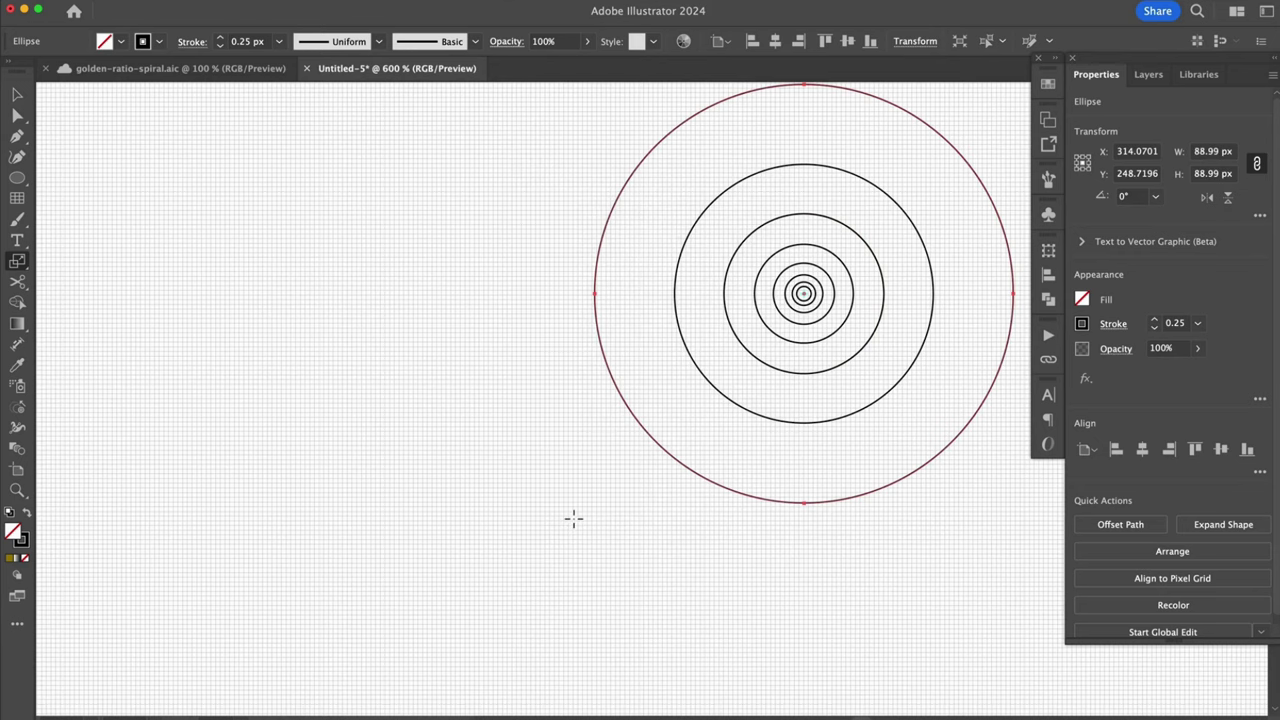
drag(575, 517, 549, 563)
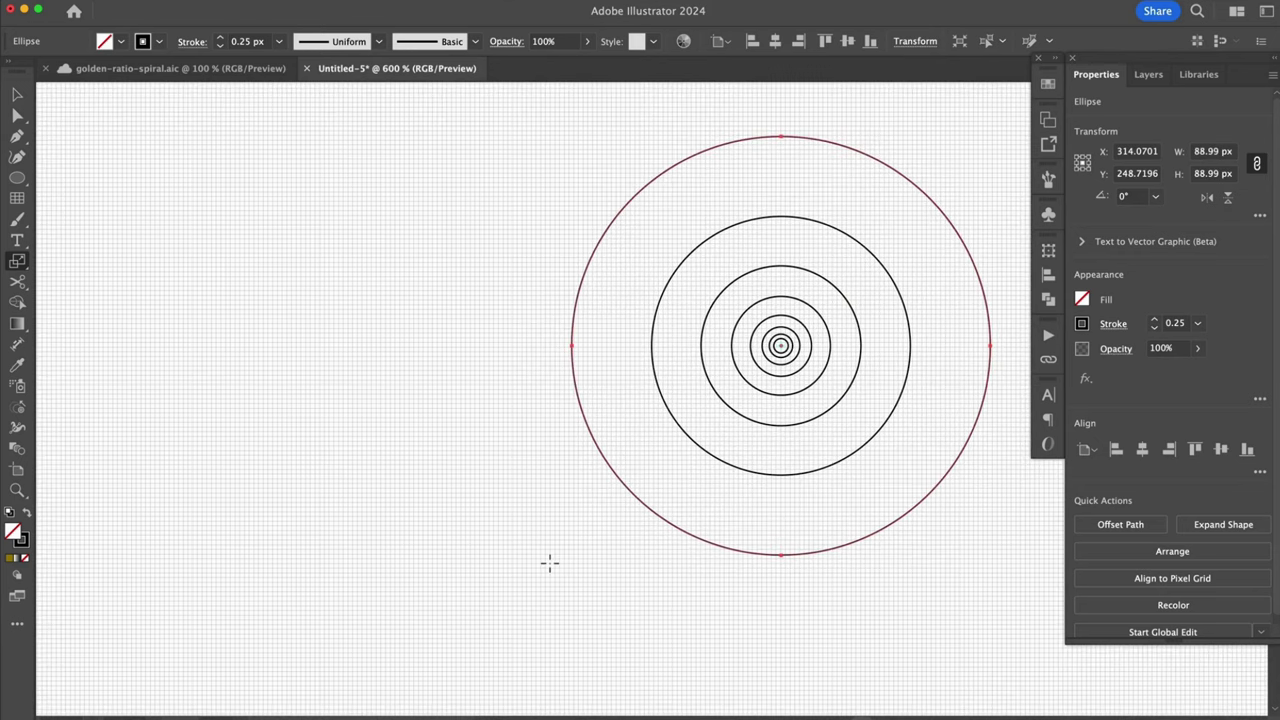